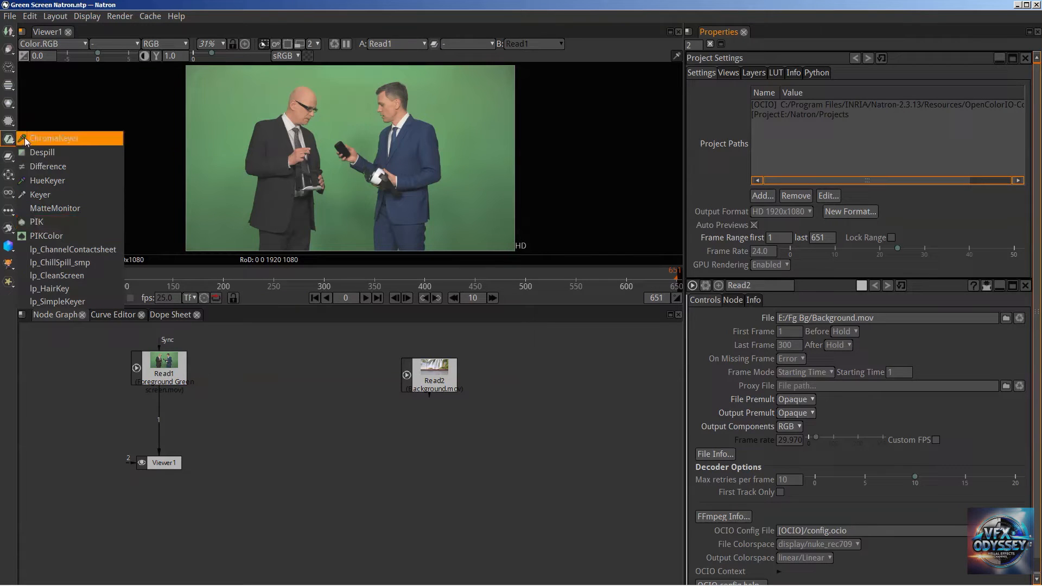
left_click(42, 227)
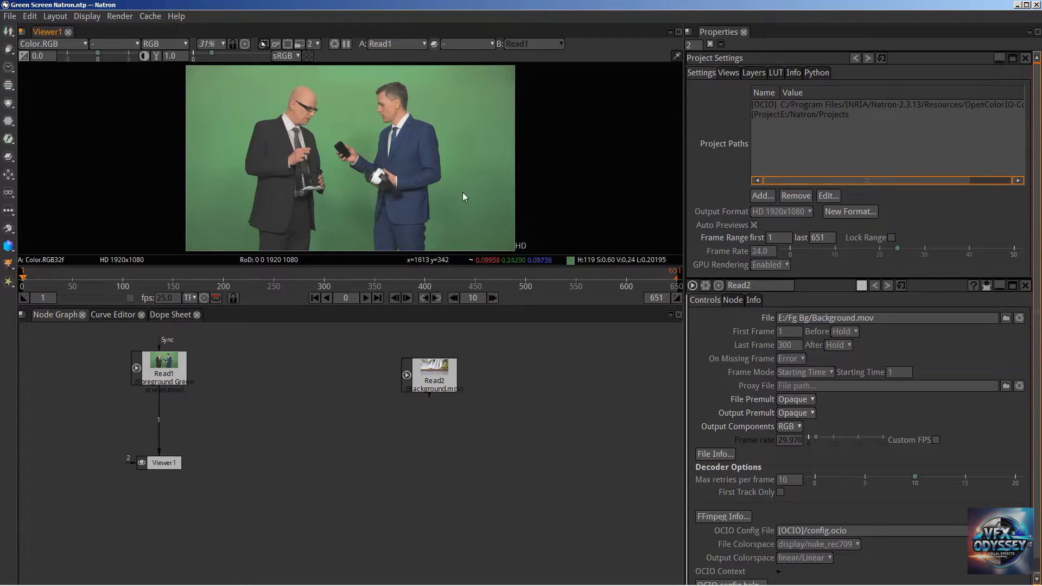
left_click(8, 140)
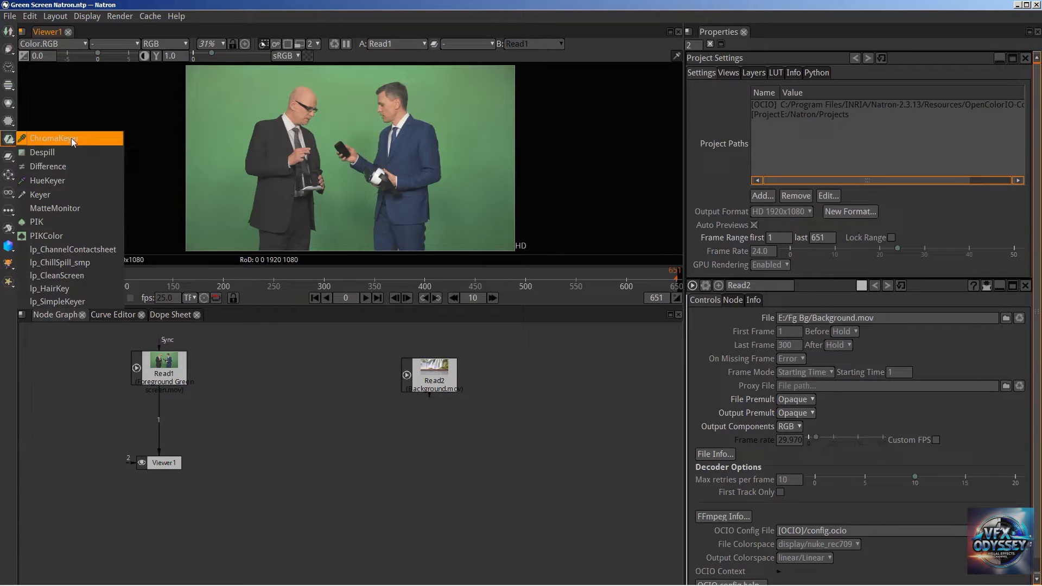
left_click(208, 21)
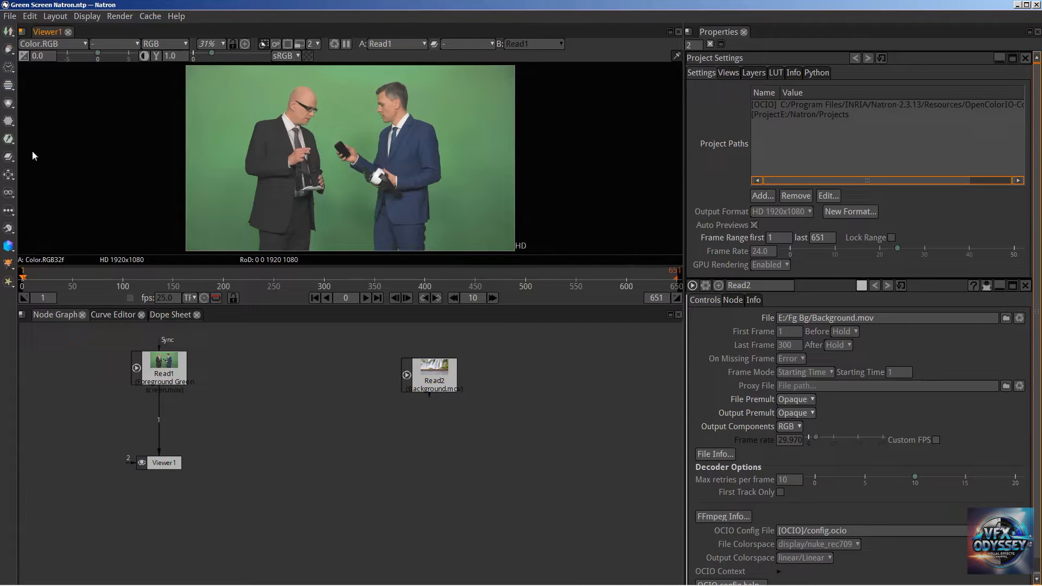
left_click(9, 139)
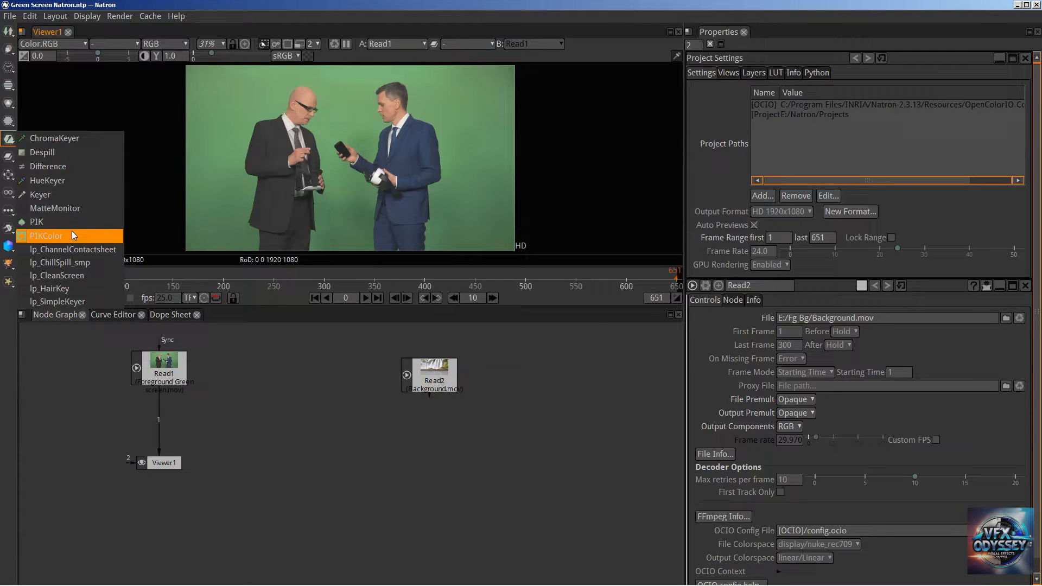
left_click(343, 84)
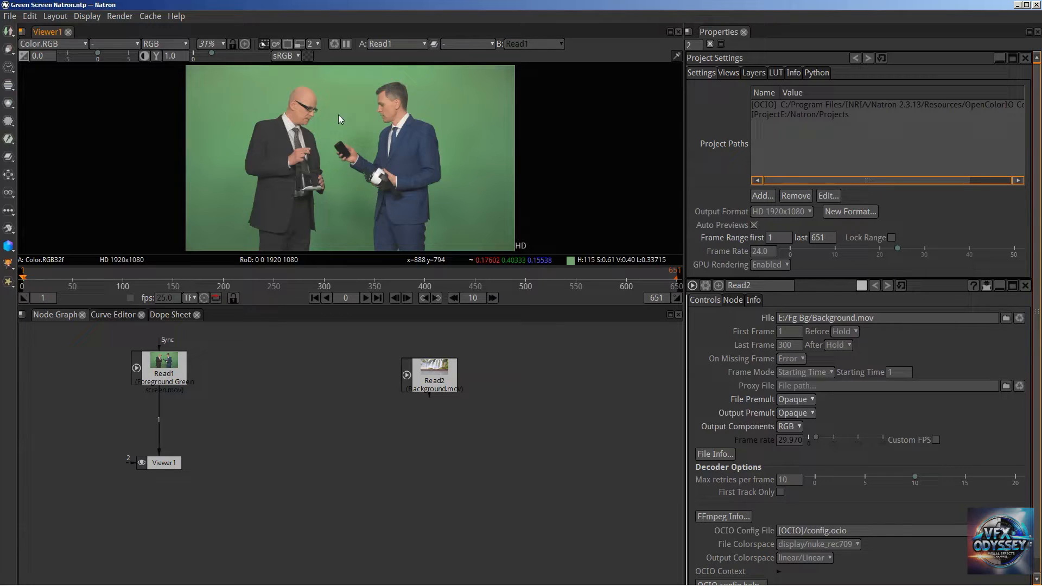
left_click(9, 139)
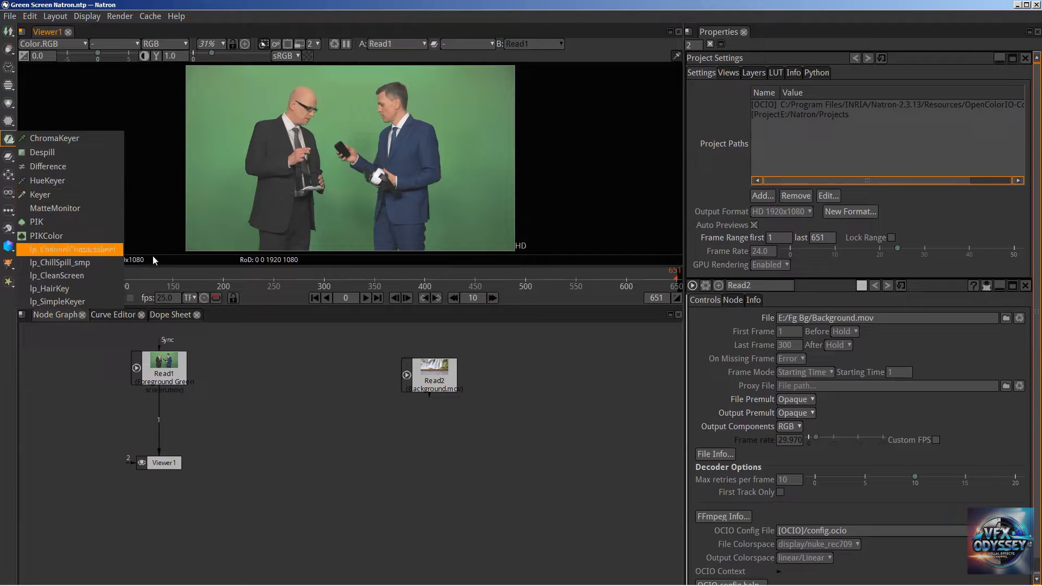
left_click(307, 3)
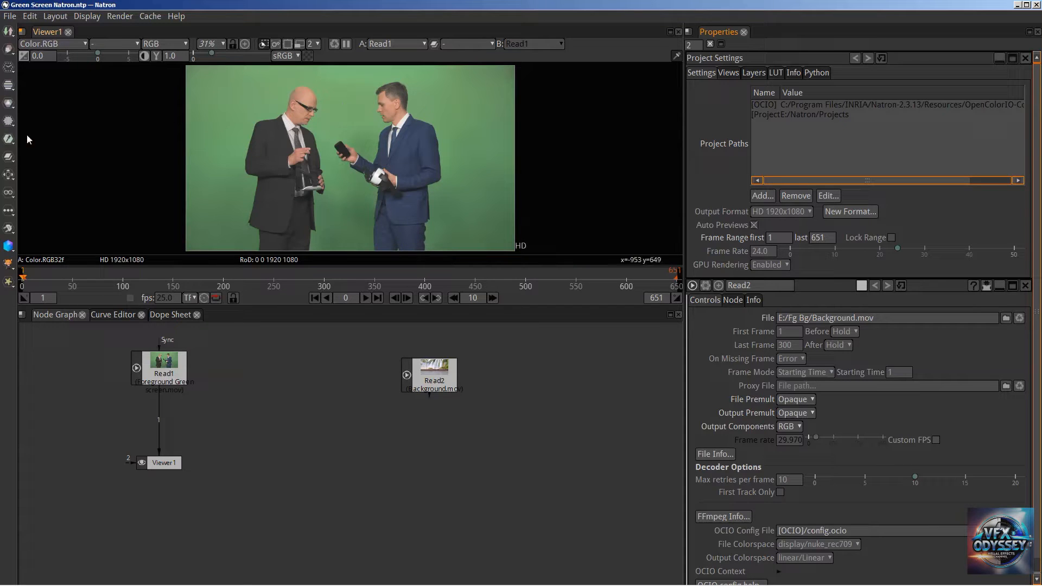
Step: Add a PIKColor node and a PIK keyer node, placing them side by side below and between the two Read nodes
left_click(9, 139)
left_click(48, 237)
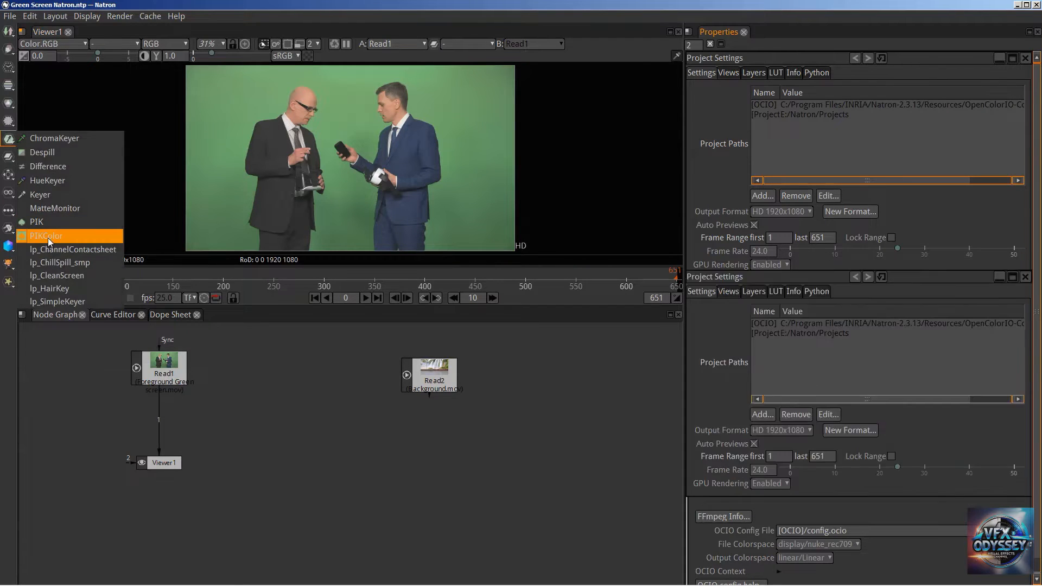
mouse_move(10, 140)
left_click(65, 225)
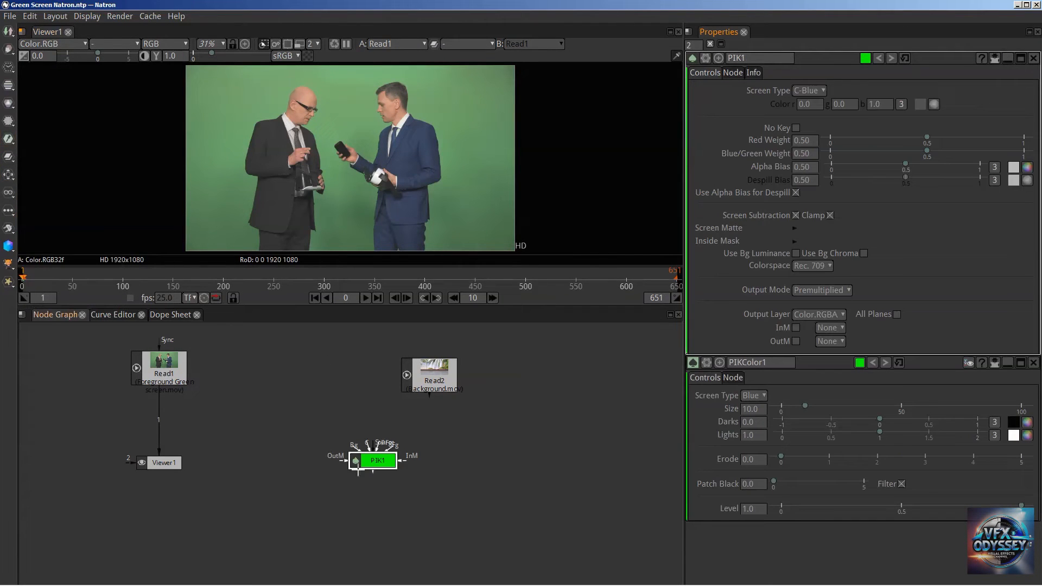
left_click_drag(374, 460, 240, 394)
mouse_move(244, 433)
left_mouse_down()
mouse_move(338, 428)
mouse_move(227, 427)
left_mouse_up()
left_click_drag(244, 395, 337, 428)
mouse_move(228, 427)
left_mouse_down()
mouse_move(226, 418)
mouse_move(218, 429)
left_mouse_up()
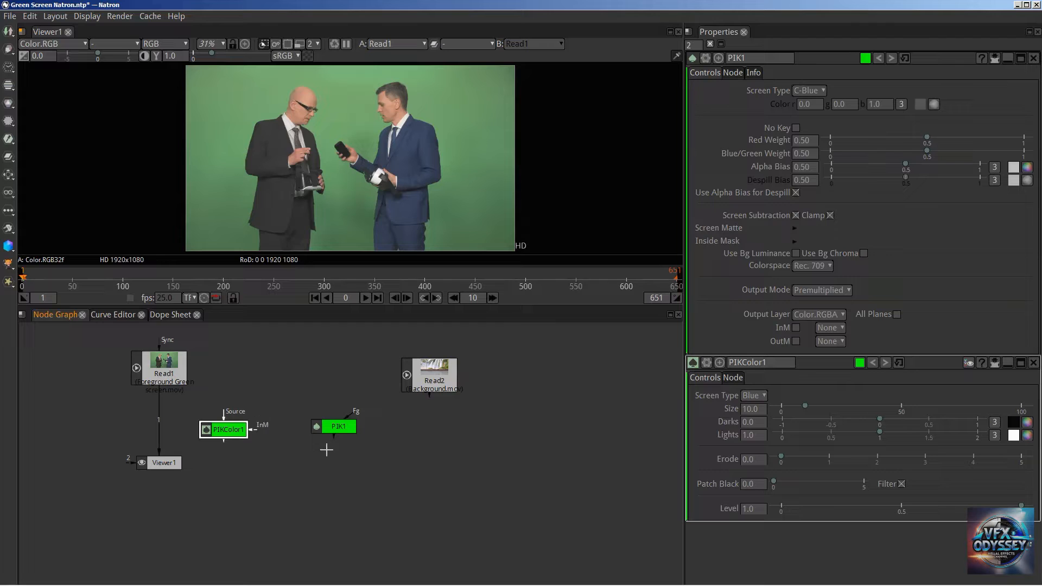
mouse_move(334, 429)
left_mouse_down()
mouse_move(291, 486)
mouse_move(348, 461)
mouse_move(342, 428)
left_mouse_up()
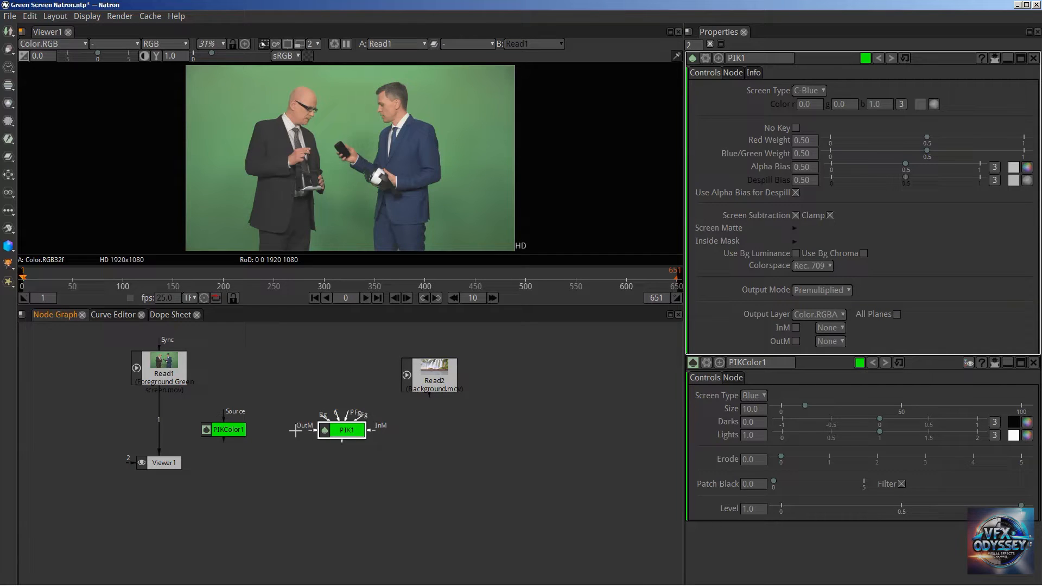
left_click_drag(342, 431, 343, 426)
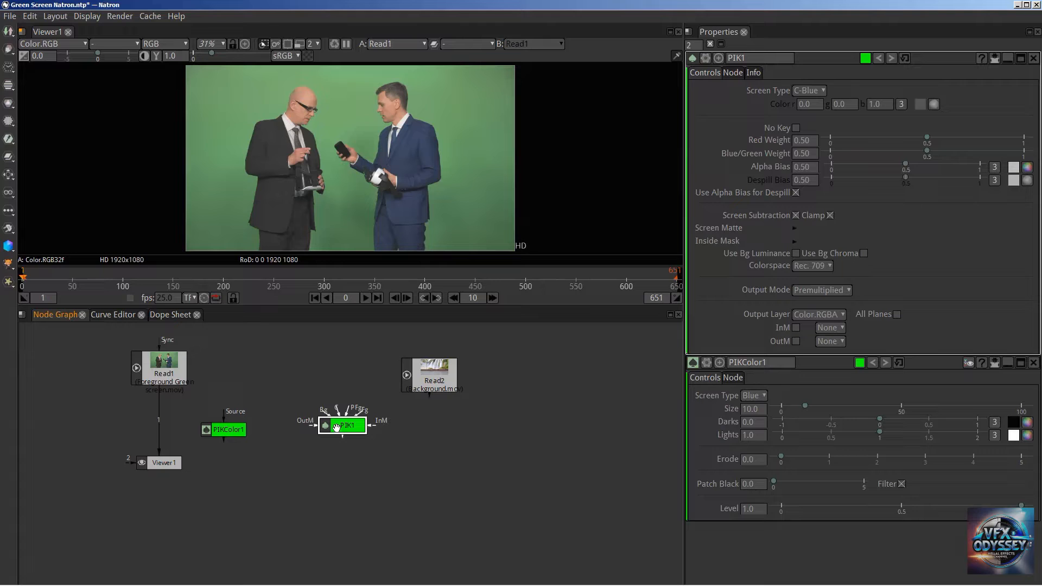
left_click_drag(337, 427, 339, 436)
left_click_drag(236, 433, 242, 434)
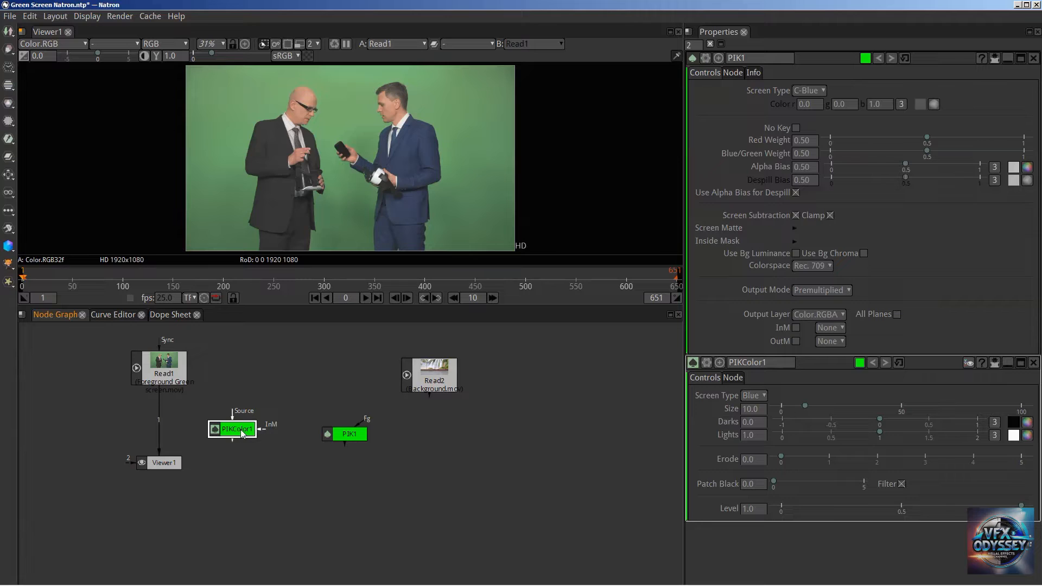
mouse_move(234, 436)
left_mouse_down()
mouse_move(233, 422)
mouse_move(277, 377)
mouse_move(241, 439)
left_mouse_up()
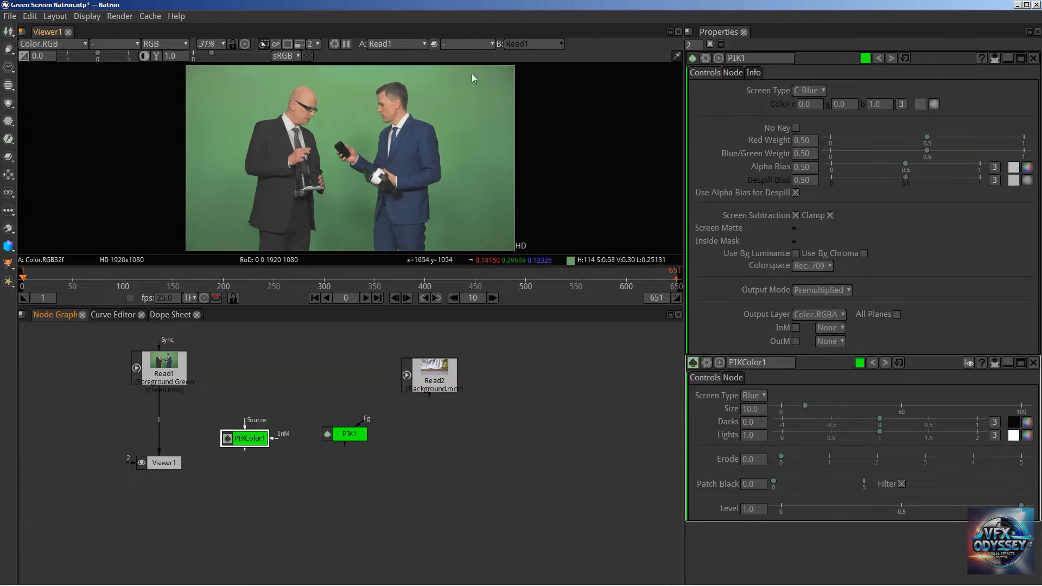
left_click(197, 156)
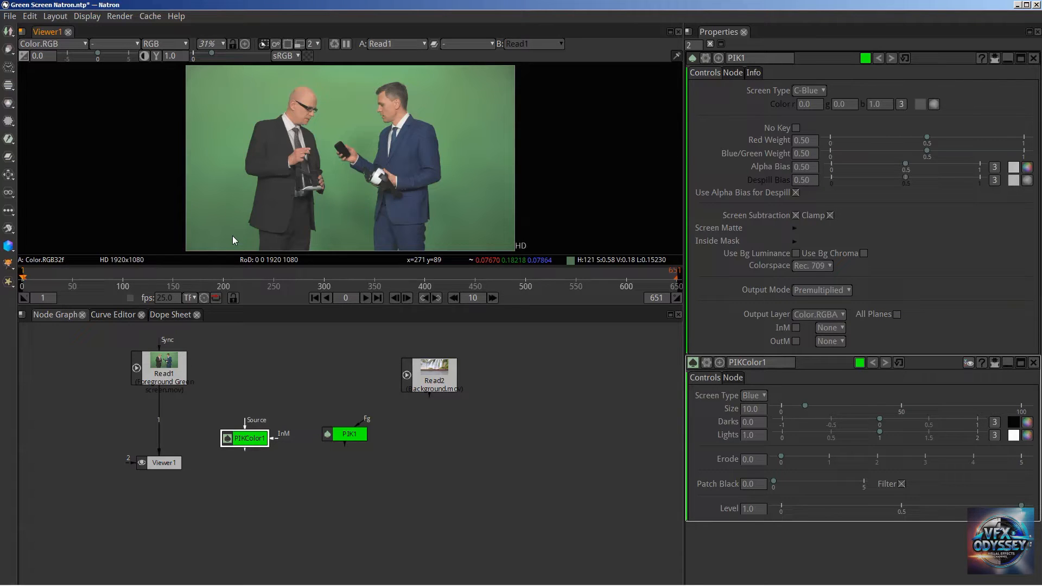
left_click_drag(241, 440, 239, 432)
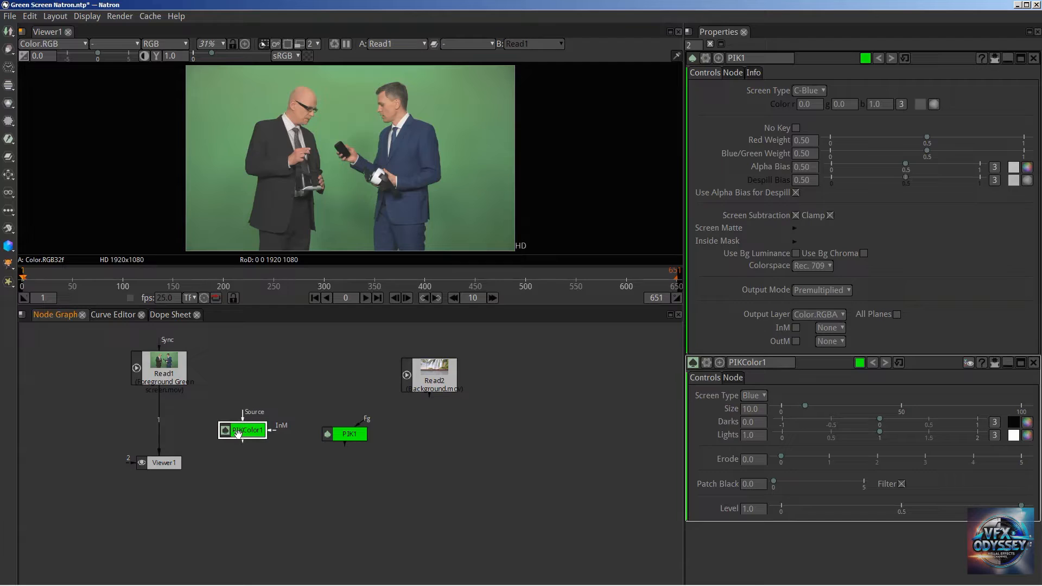
left_click_drag(353, 438, 337, 432)
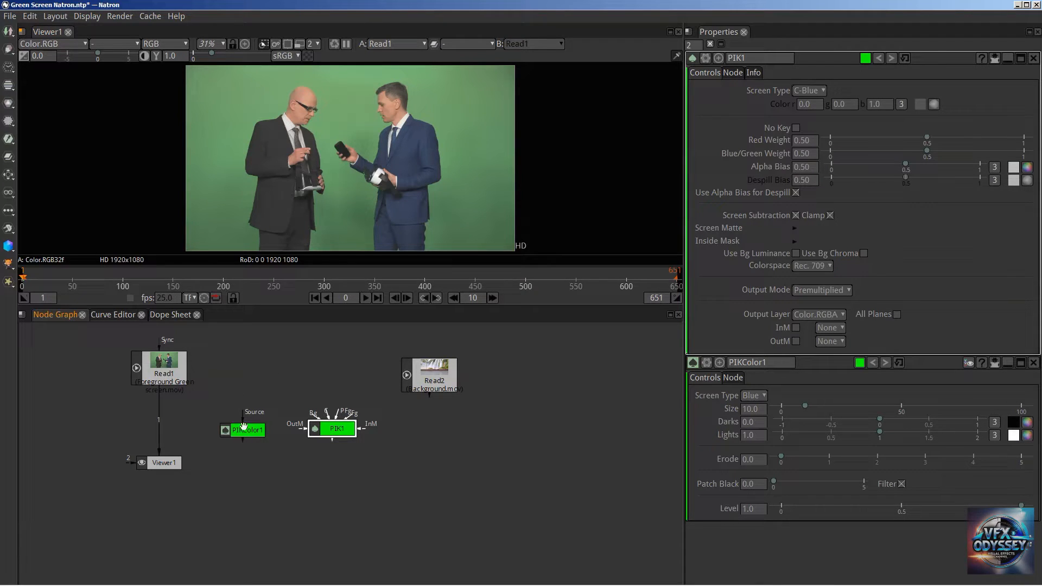
Step: Insert the PIKColor node into the connection between Read1 and Viewer1, keeping the PIK node beside it
left_click_drag(242, 430, 170, 423)
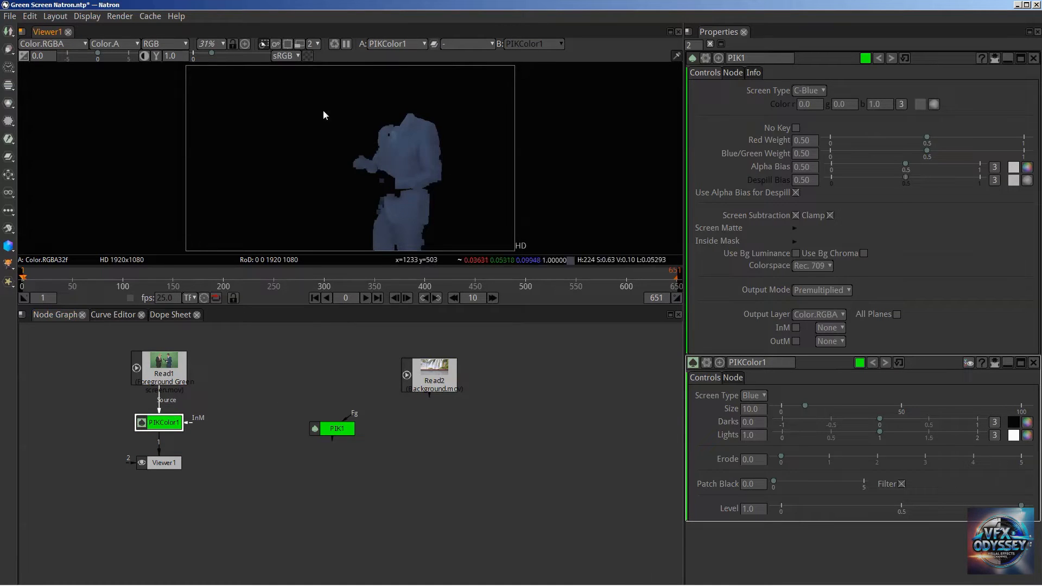
left_click_drag(331, 432, 310, 430)
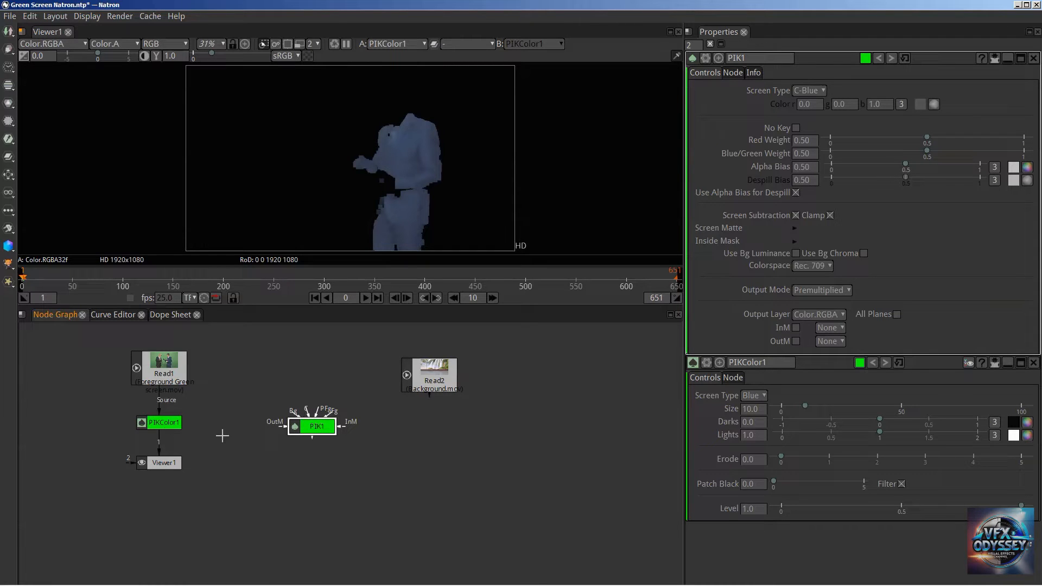
left_click_drag(317, 424, 323, 423)
left_click(163, 420)
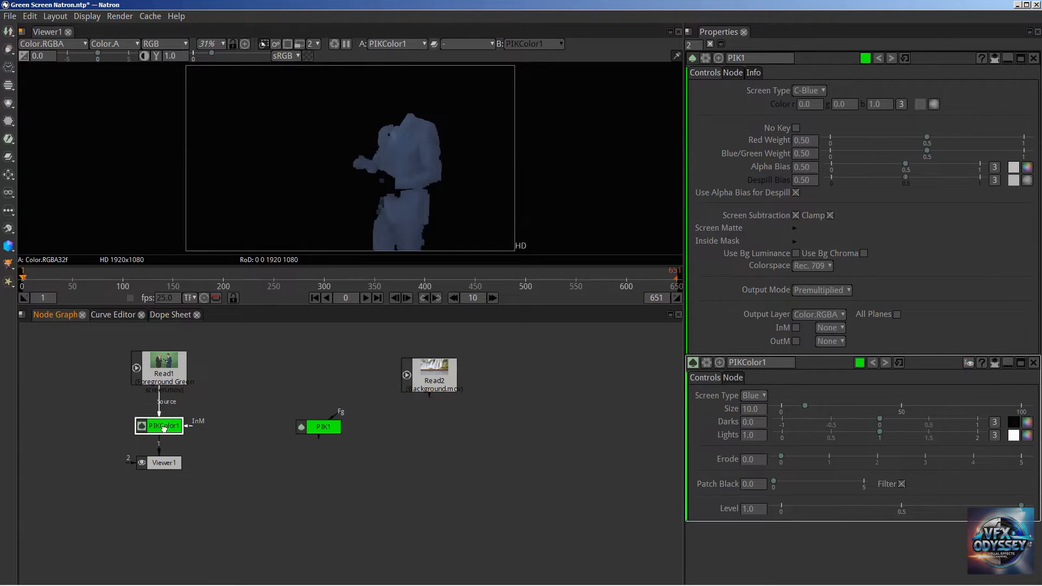
Step: Connect the PIK node's C input to PIKColor1, its Bg input to Read2 and its Fg input to Read1
left_click_drag(329, 427, 167, 422)
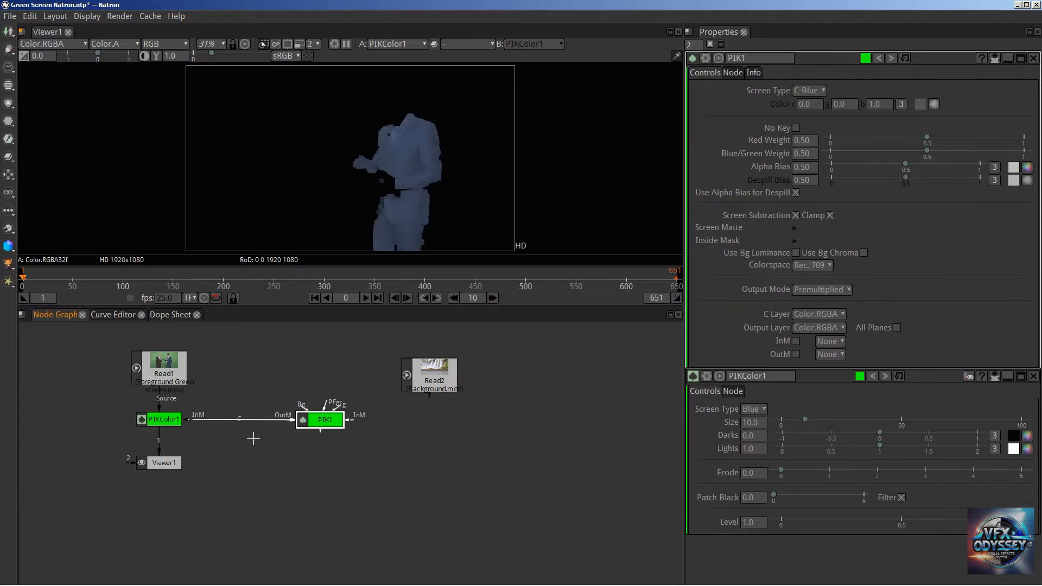
left_click_drag(307, 405, 394, 383)
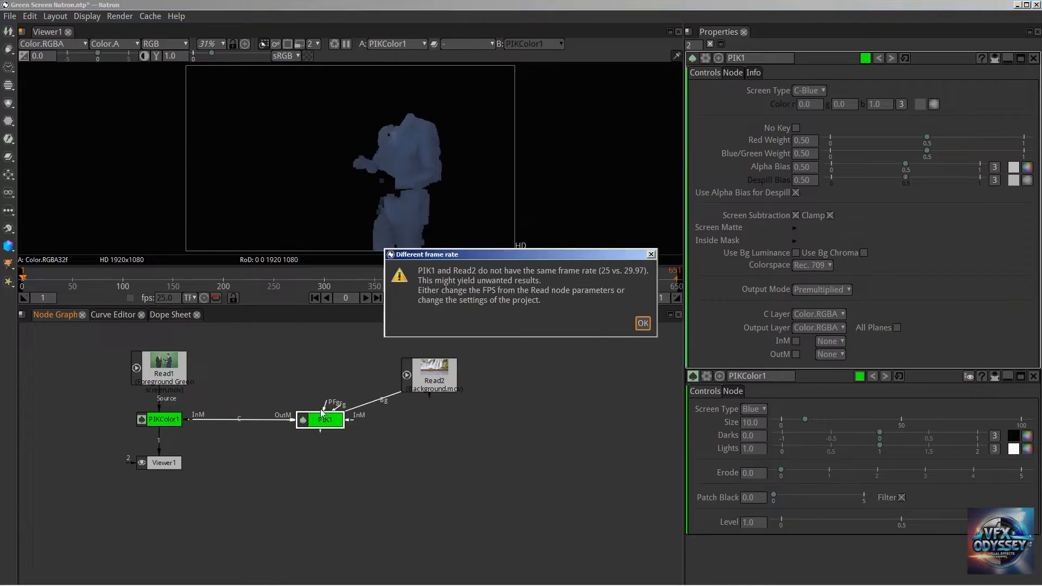
left_click(643, 325)
left_click_drag(427, 377, 430, 367)
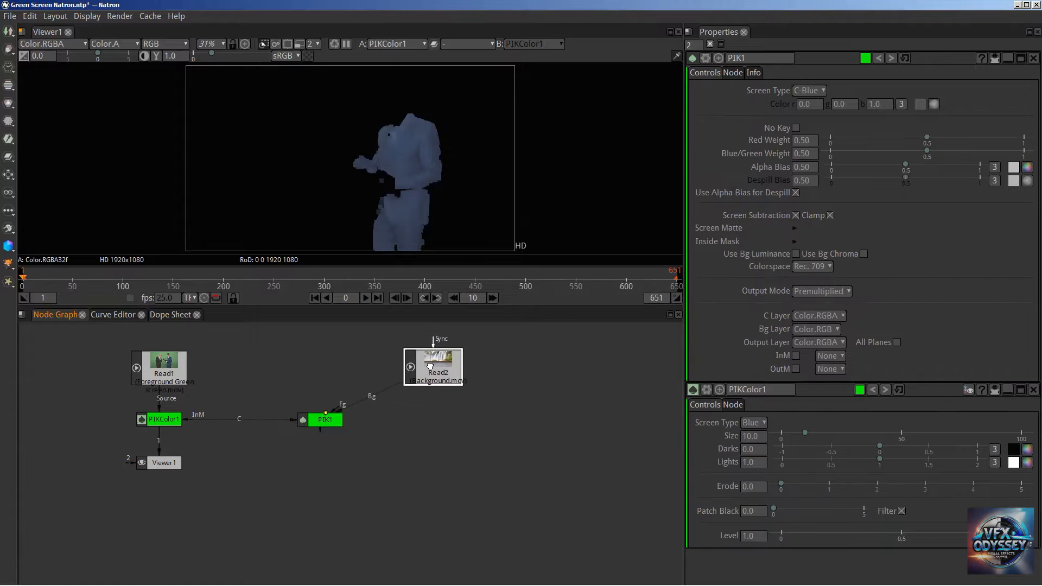
left_click_drag(339, 406, 171, 373)
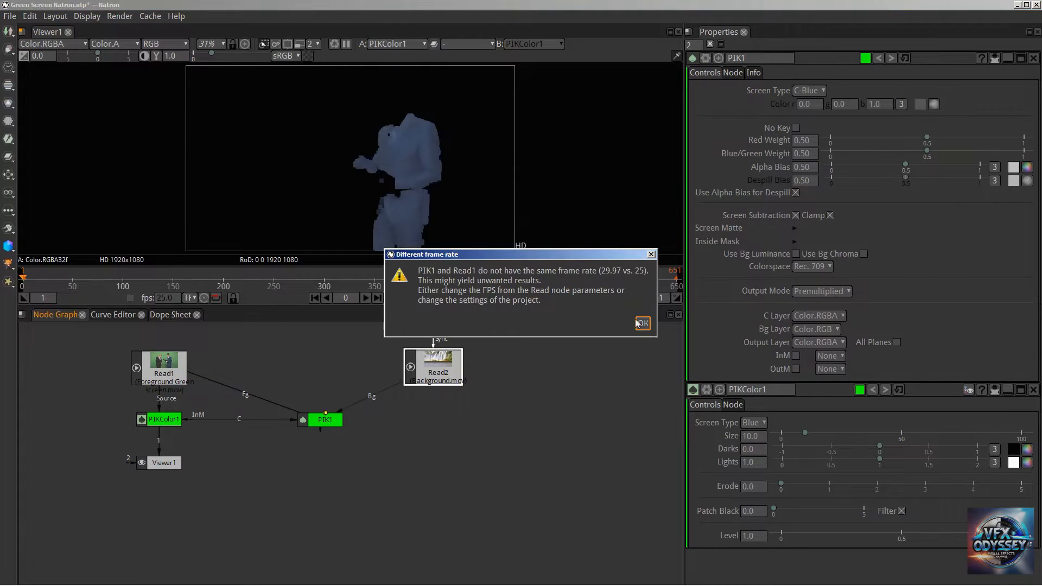
left_click(641, 324)
Step: Add a Merge node to the node graph below the background Read2 node
left_click(401, 434)
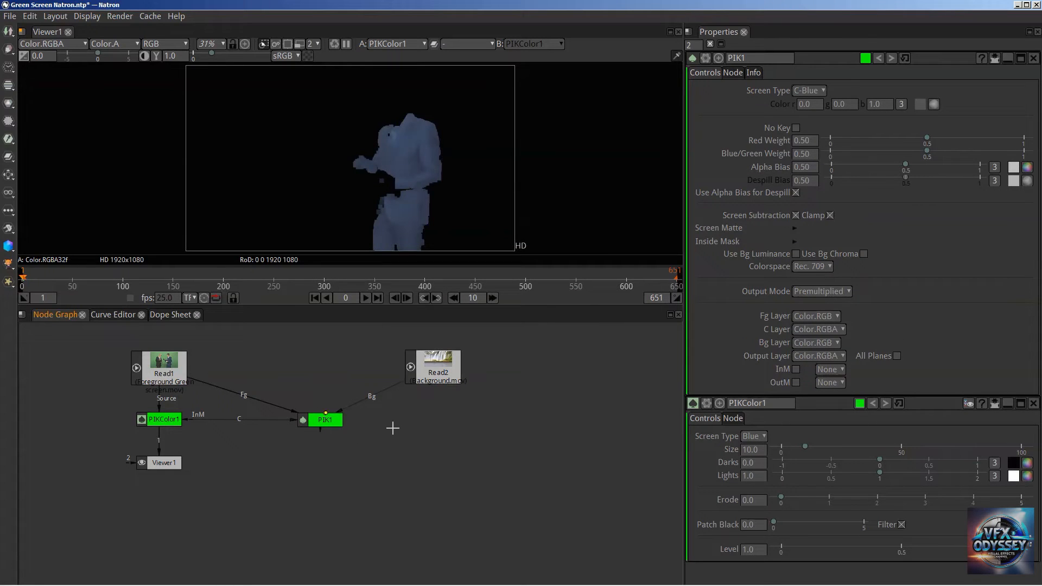
key("Tab")
type("merge")
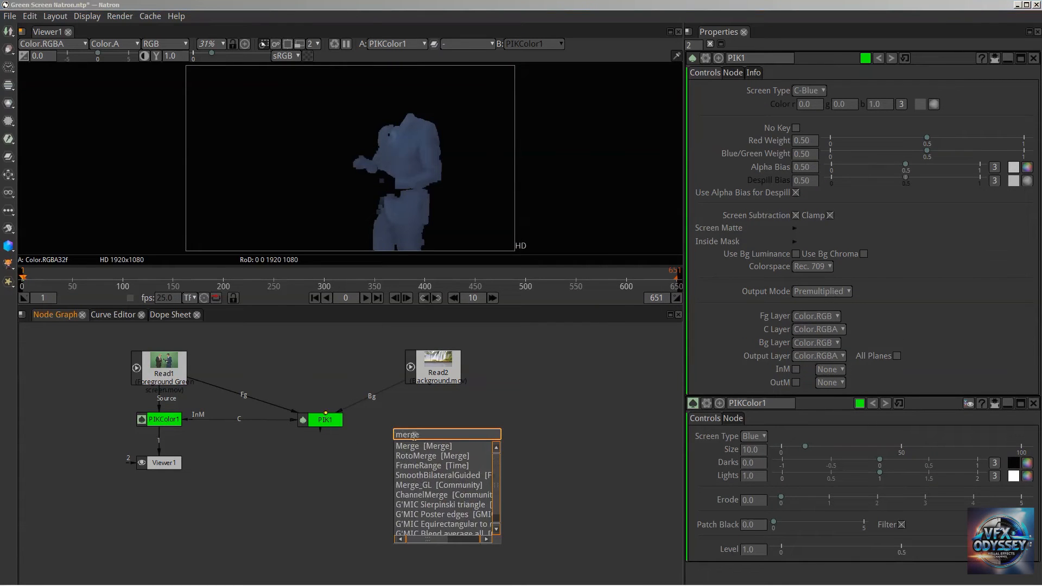
left_click(421, 446)
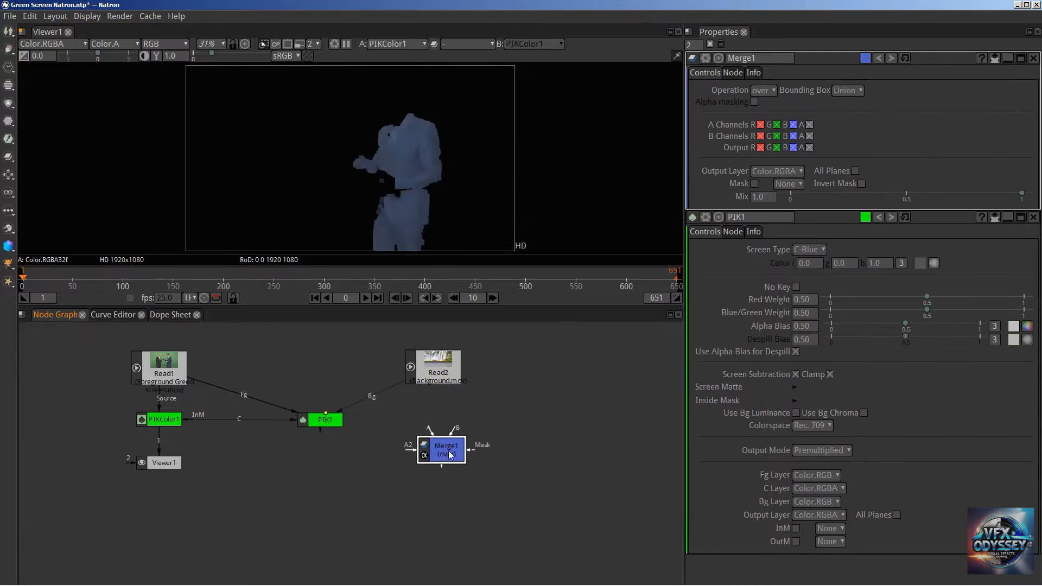
Step: Connect the Merge node's B input to Read2 and its A input to PIK1
left_click_drag(313, 420, 315, 420)
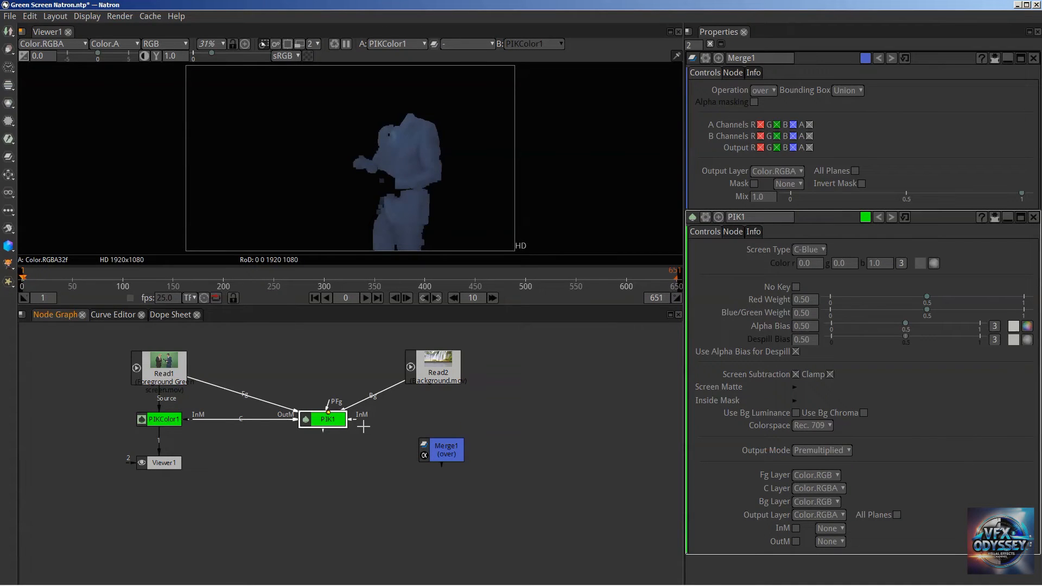
left_click_drag(433, 461, 439, 376)
left_click_drag(380, 425, 326, 421)
left_click_drag(385, 451, 437, 437)
left_click(415, 465)
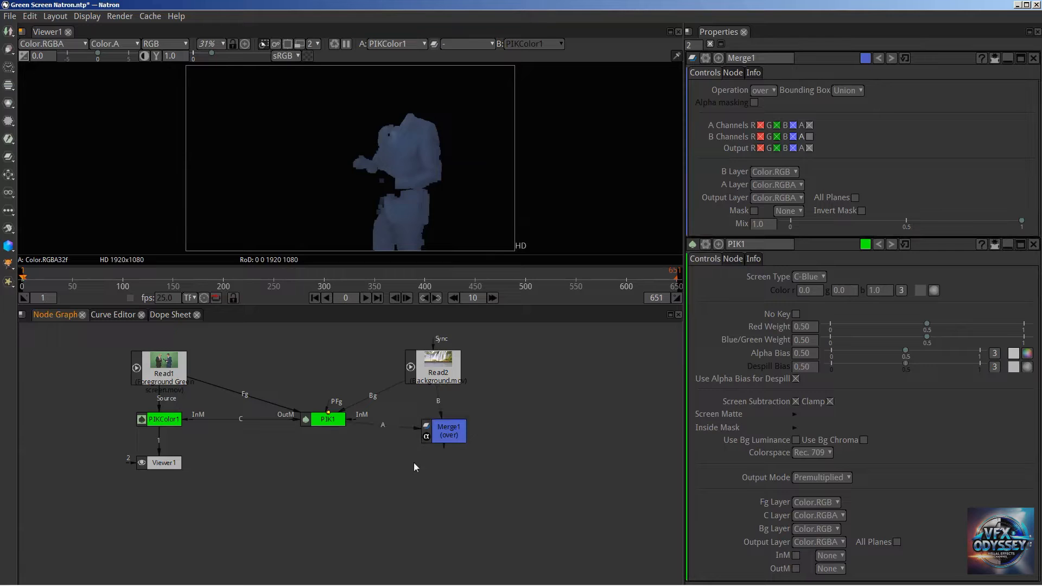
Step: Tidy the node graph by lowering Viewer1 and aligning PIKColor1, PIK1 and Merge1 in one row, with Read2 above Merge1
left_click_drag(167, 465, 166, 506)
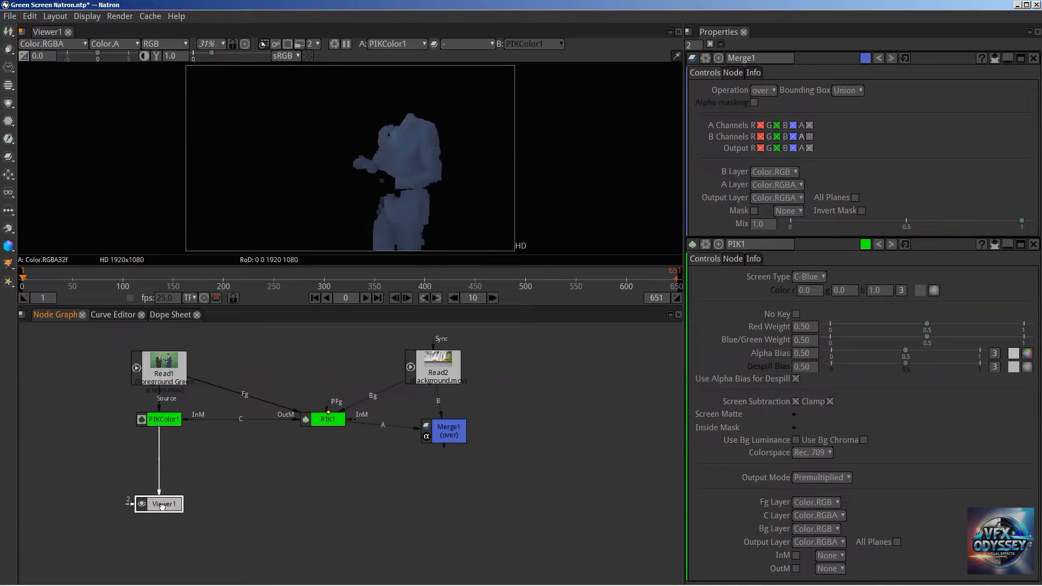
left_click_drag(153, 422, 155, 437)
left_click_drag(330, 419, 326, 435)
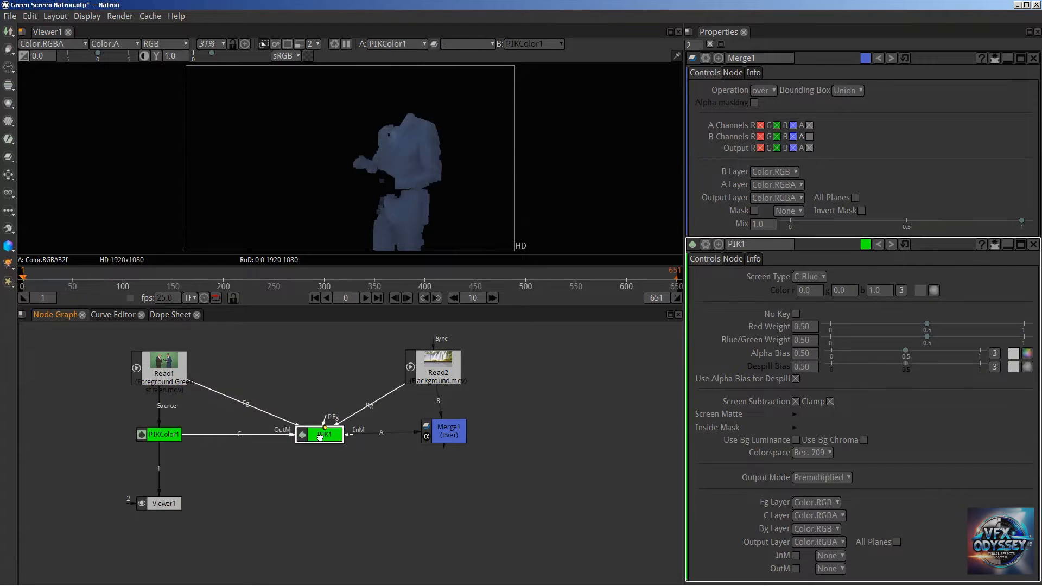
left_click_drag(434, 377, 452, 386)
left_click_drag(449, 434, 459, 437)
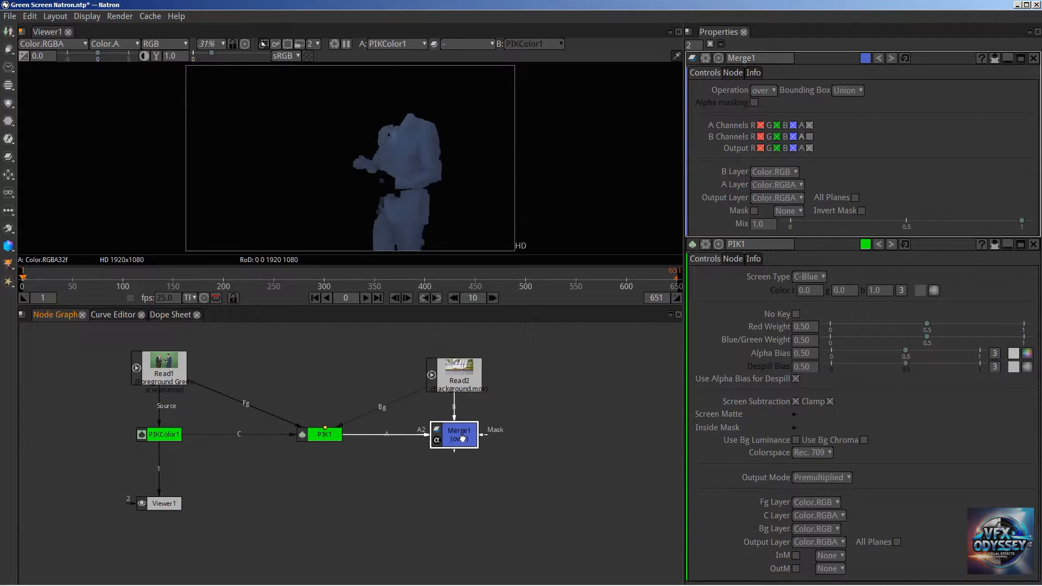
left_click(540, 381)
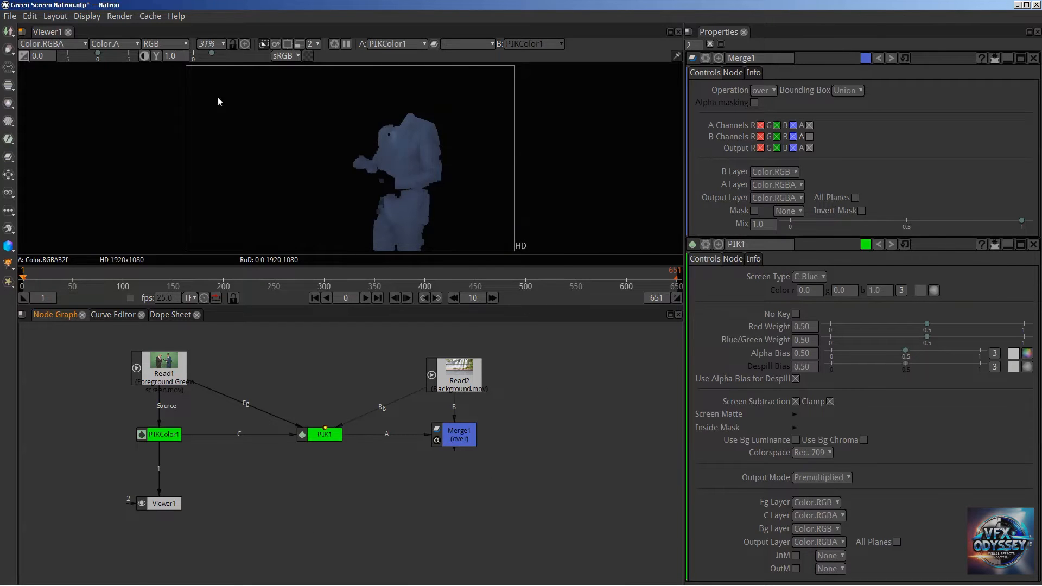
Step: Split the viewer pane horizontally to make an empty pane beside Viewer1
left_click(23, 32)
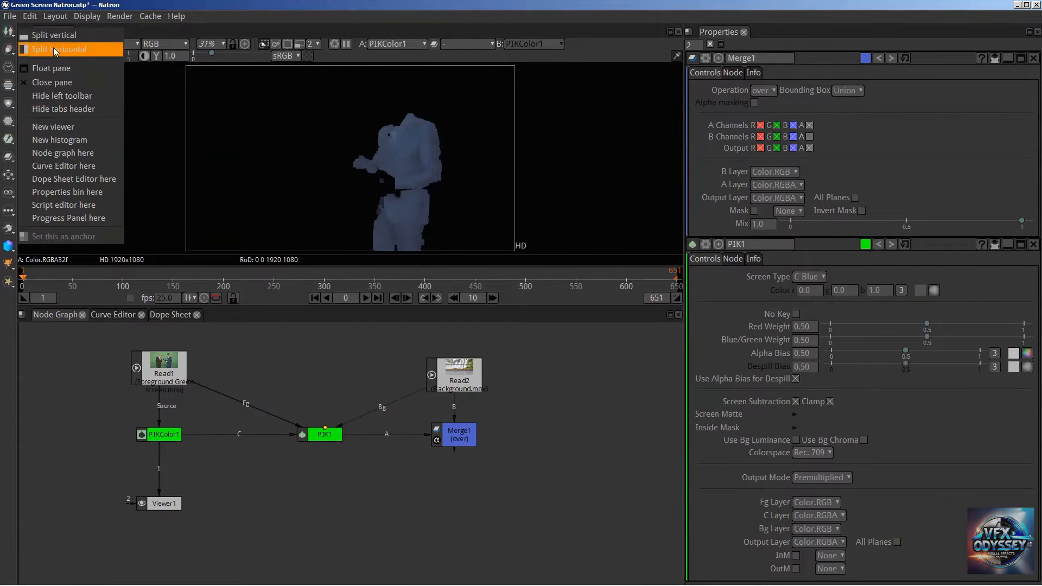
left_click(38, 44)
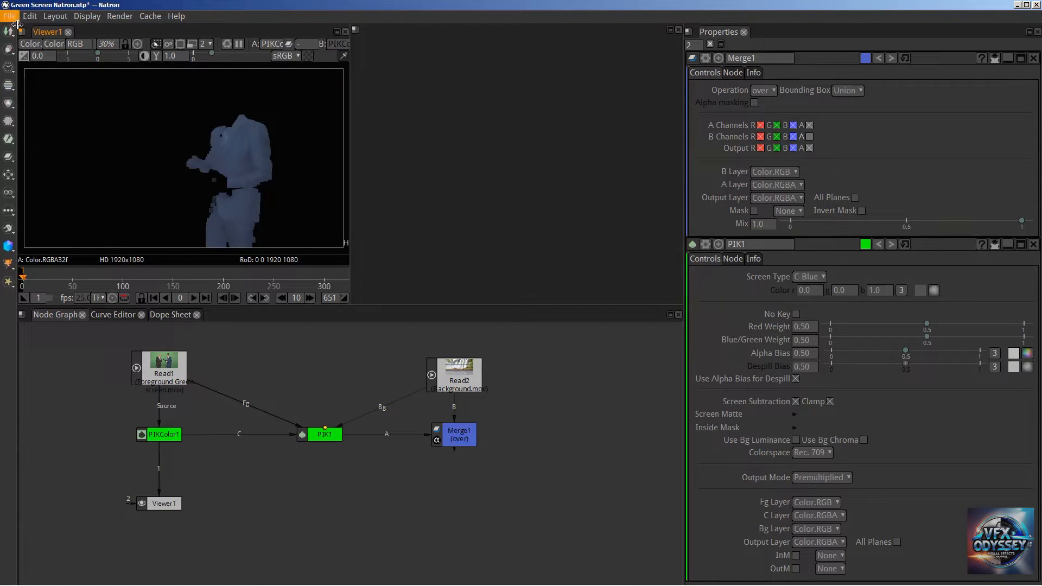
Step: Create a new viewer in the empty pane and place its node below Merge1, connected to Merge1's output
left_click(356, 30)
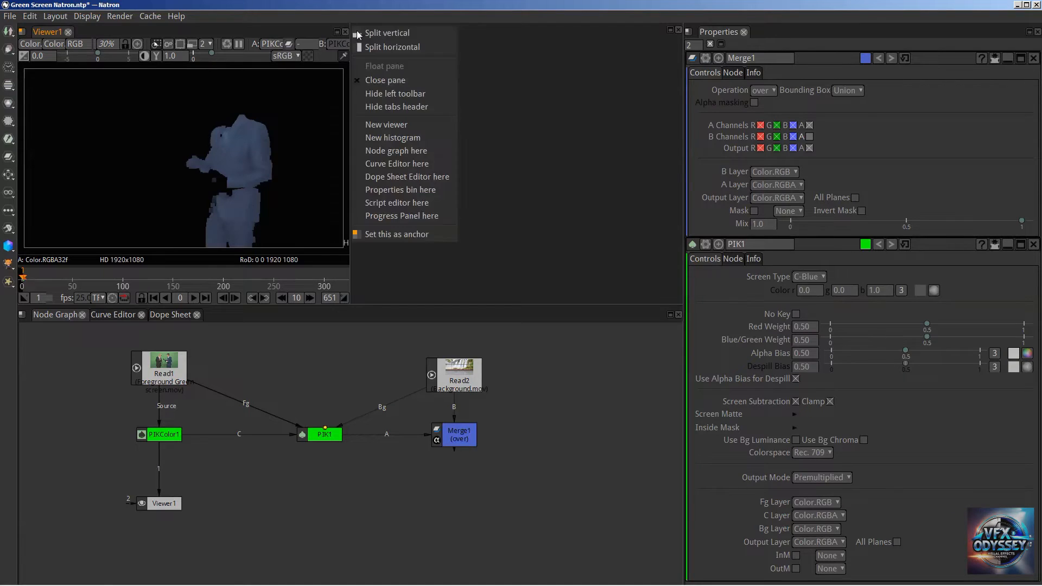
left_click(389, 126)
left_click_drag(374, 461, 446, 518)
left_click_drag(454, 448, 456, 441)
left_click_drag(448, 519, 463, 511)
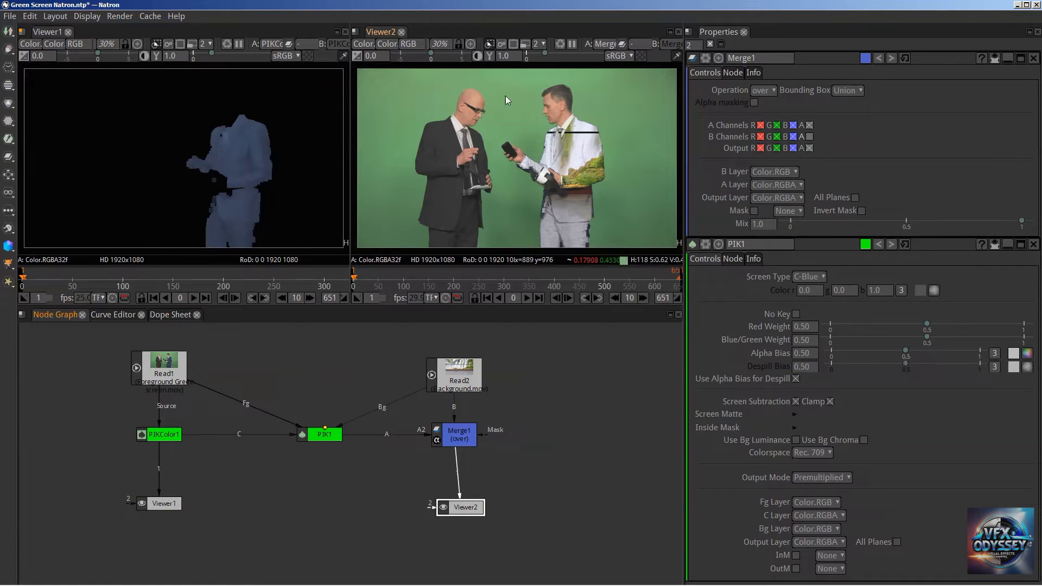
Step: Set PIKColor1's Screen Type to Green and PIK1's Screen Type to C-Green
double_click(157, 435)
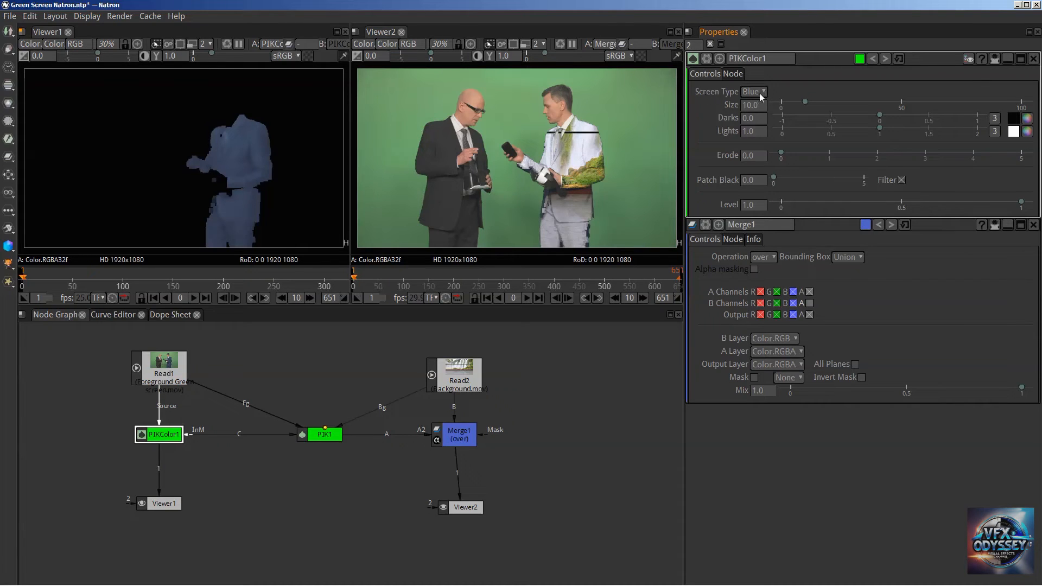
left_click(760, 105)
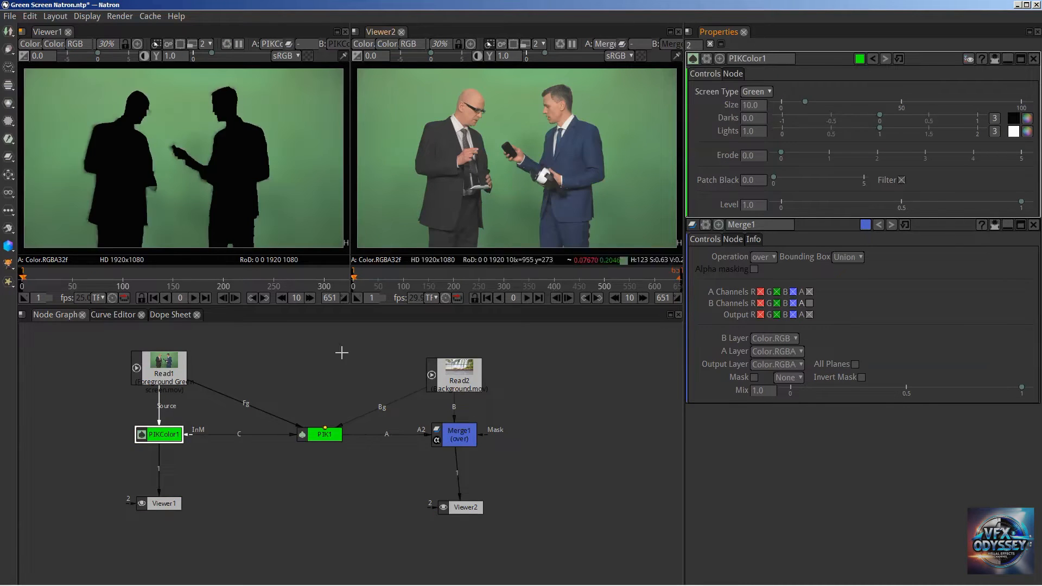
double_click(325, 434)
left_click(809, 91)
left_click(811, 104)
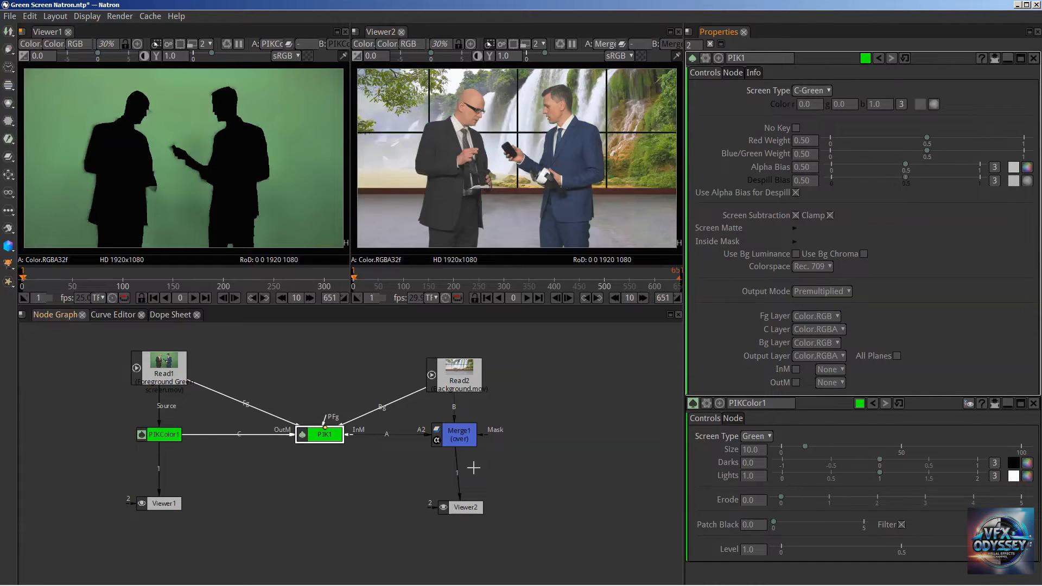
Step: Try a limit of 10 open panels in the Properties bin and restore the limit of 2
type("10")
key("Return")
double_click(699, 45)
type("2")
key("Return")
Step: Show the settings of PIK1 and PIKColor1 together, with PIKColor1 on top
left_click(321, 439)
left_click(162, 436)
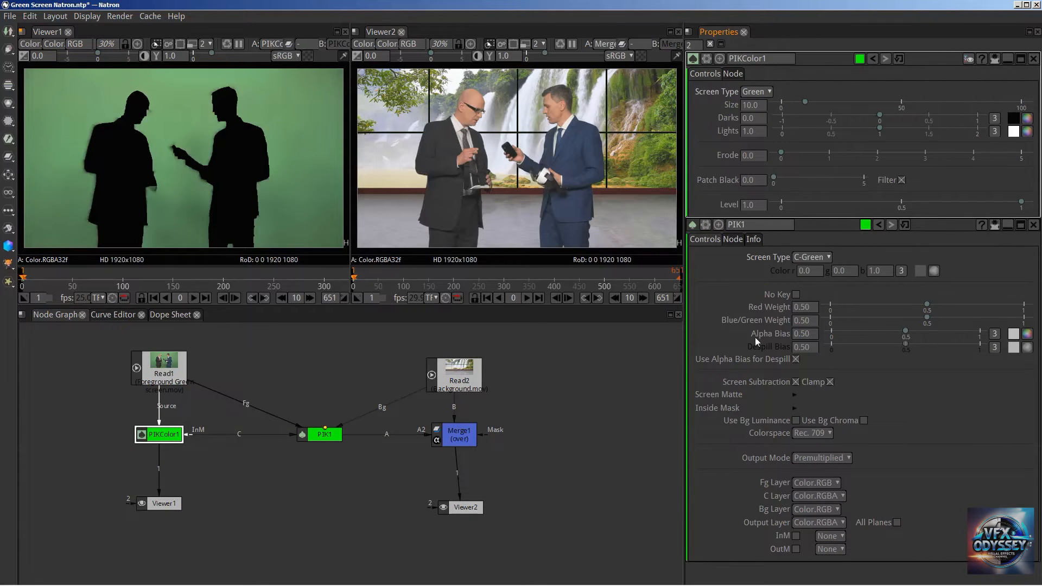
mouse_move(754, 335)
Step: Spread out the node graph by moving Read2, Merge1 and Viewer2 to the right and PIK1 slightly left
left_click_drag(459, 380, 484, 382)
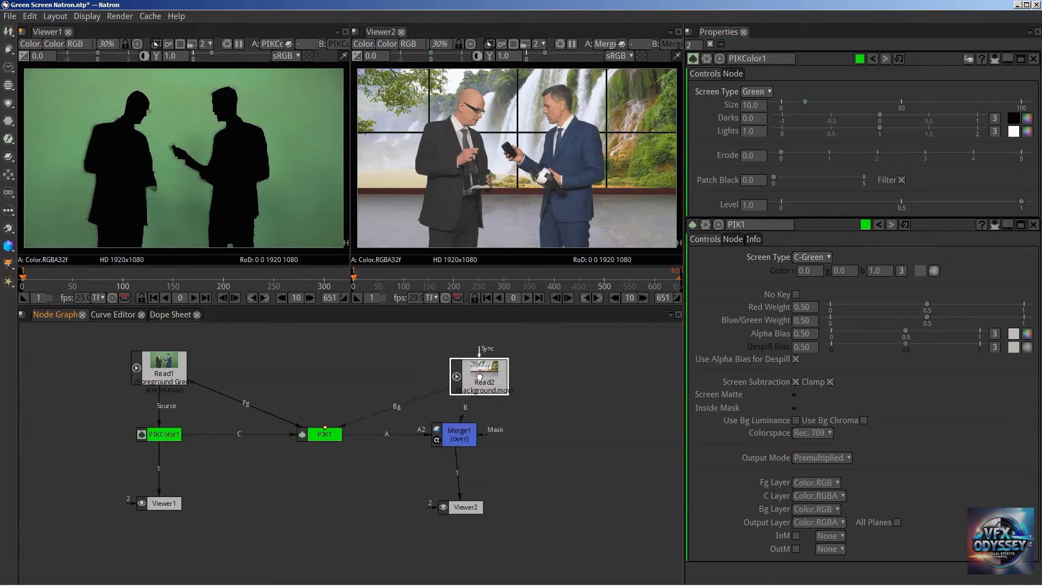
left_click_drag(465, 438, 491, 438)
left_click_drag(461, 507, 473, 508)
left_click_drag(324, 432, 315, 433)
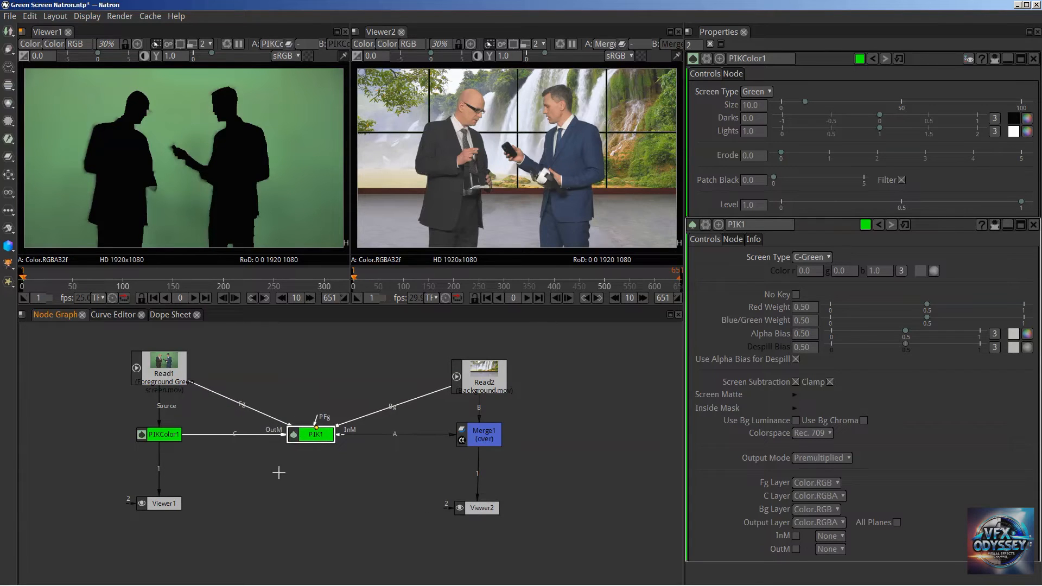
left_click(157, 439)
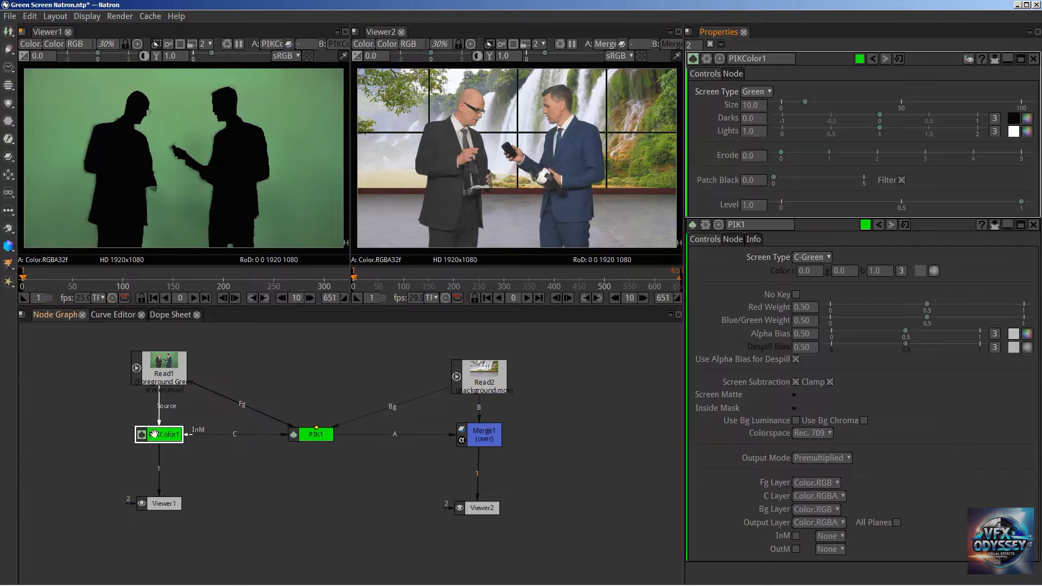
left_click(158, 471)
left_click(158, 441)
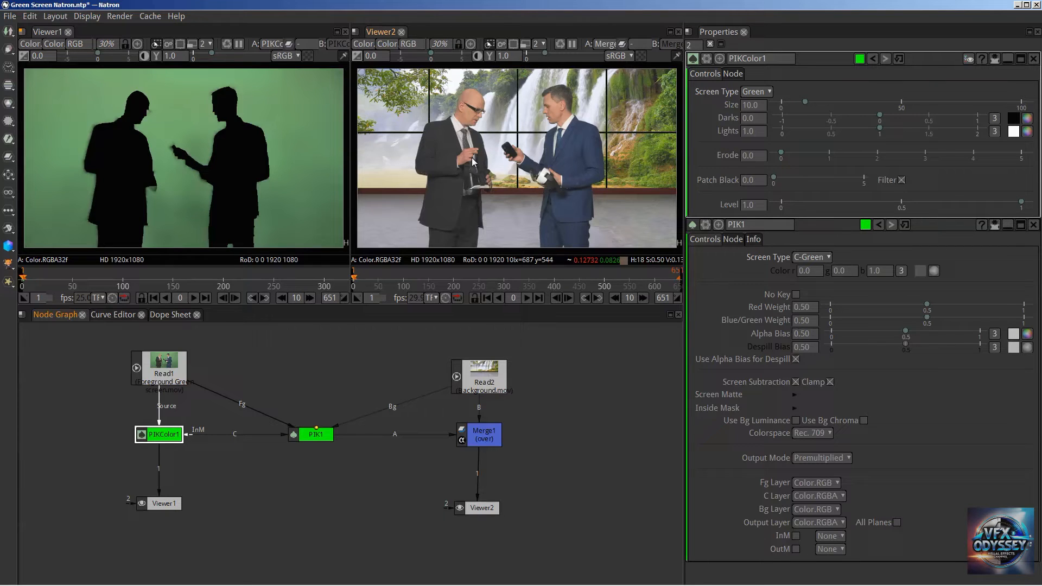
left_click(10, 140)
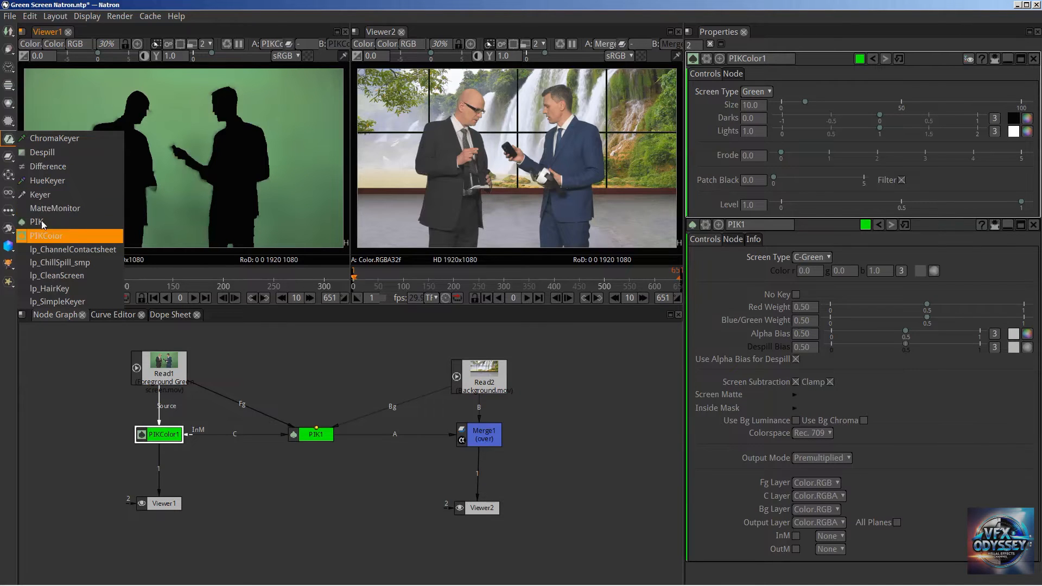
left_click(127, 4)
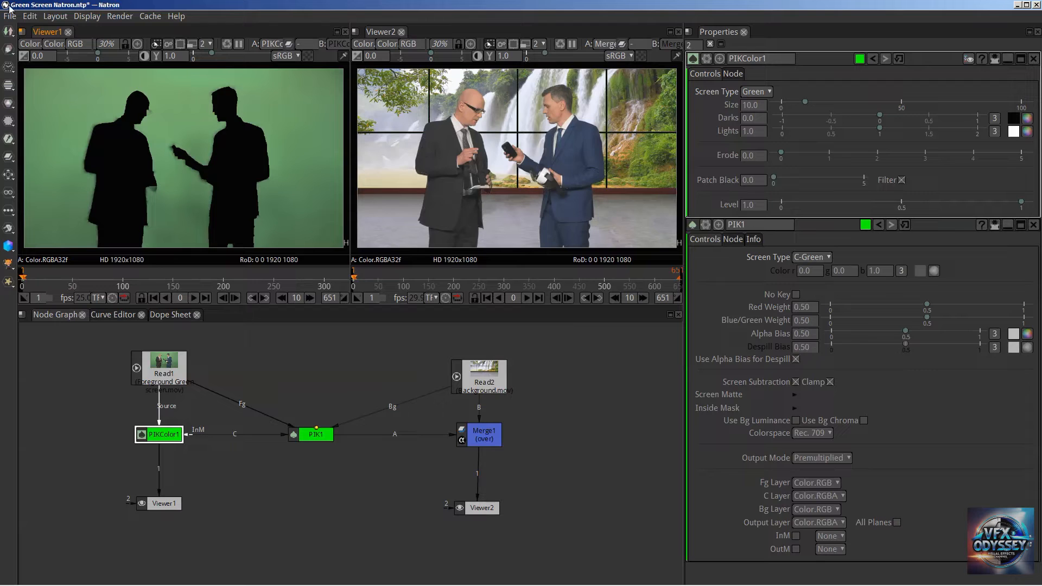
left_click_drag(161, 440, 164, 439)
left_click_drag(311, 441, 320, 441)
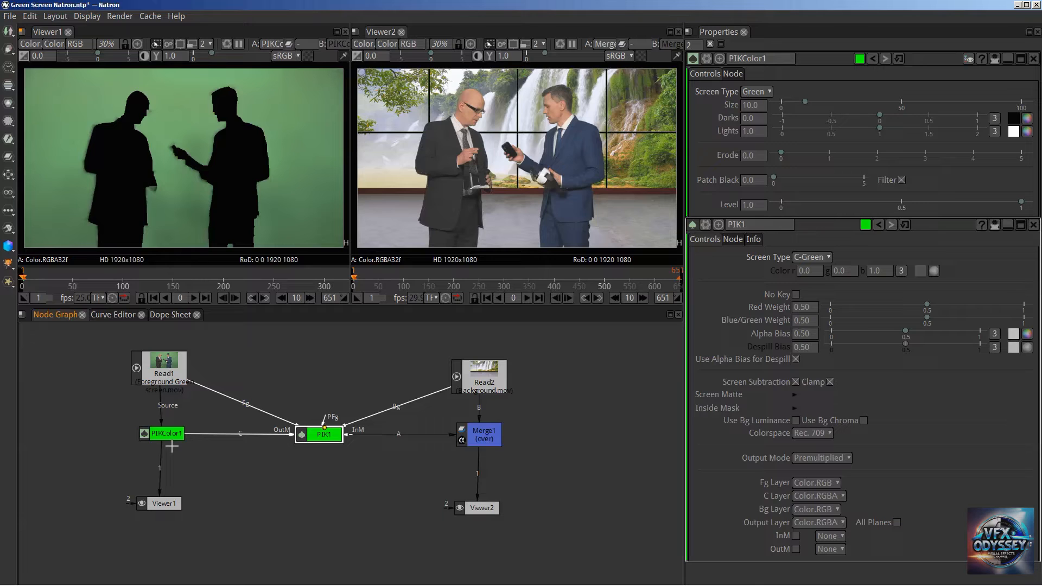
left_click_drag(167, 433, 160, 434)
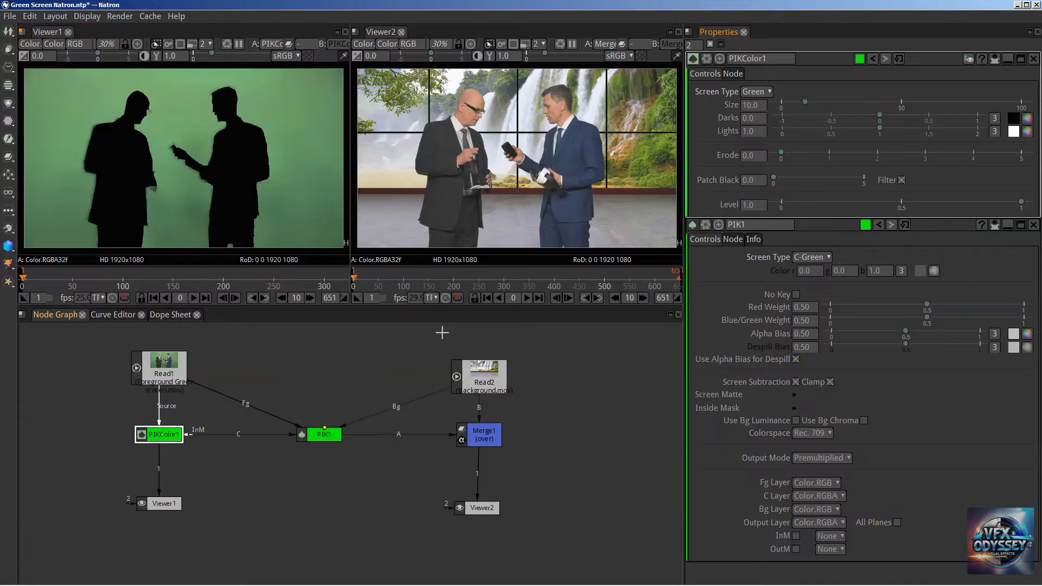
mouse_move(312, 432)
left_mouse_down()
mouse_move(319, 412)
mouse_move(316, 432)
left_mouse_up()
left_click_drag(158, 436, 161, 435)
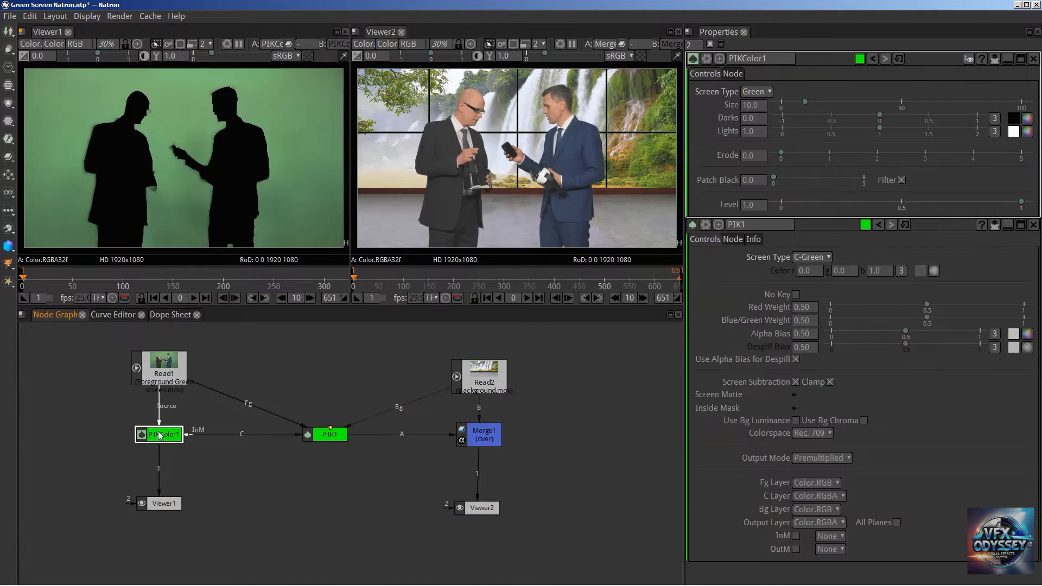
left_click(324, 434)
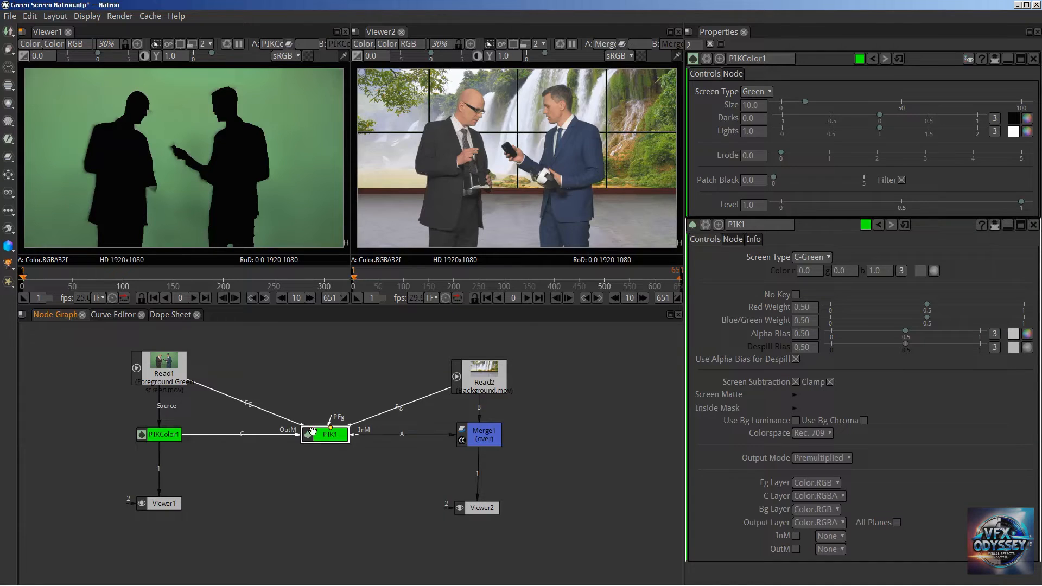
left_click_drag(325, 436, 317, 437)
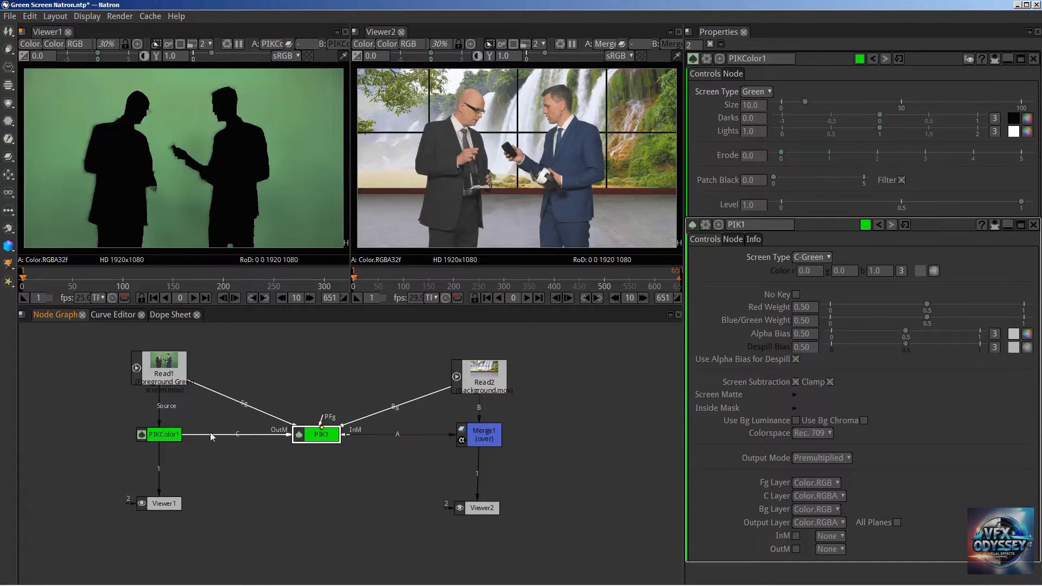
left_click(160, 435)
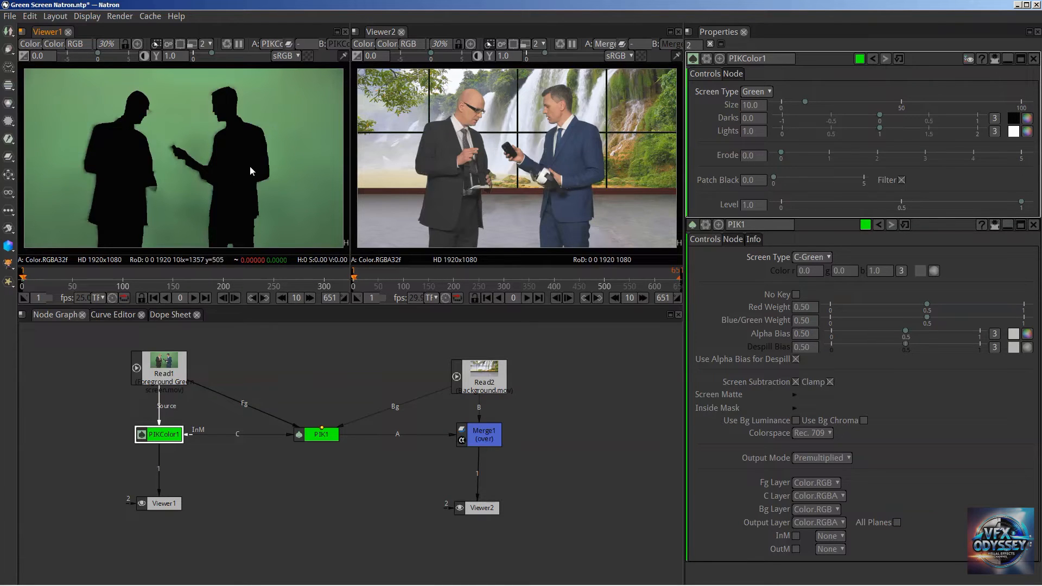
mouse_move(151, 429)
left_mouse_down()
mouse_move(151, 420)
mouse_move(151, 429)
left_mouse_up()
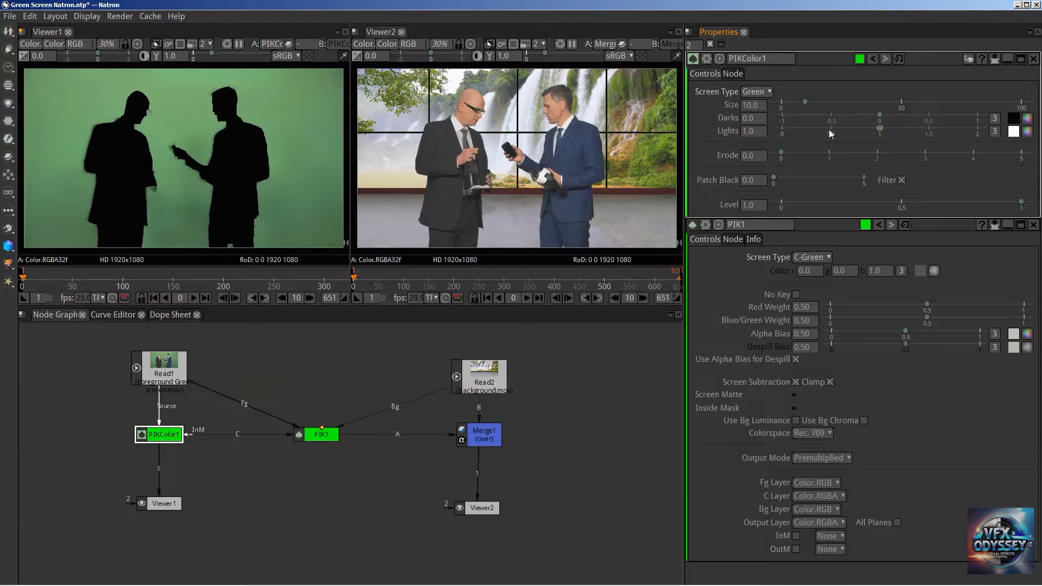
Step: Reset PIKColor1 to its default values and set its Screen Type back to Green
left_click_drag(879, 116, 880, 118)
left_click(899, 58)
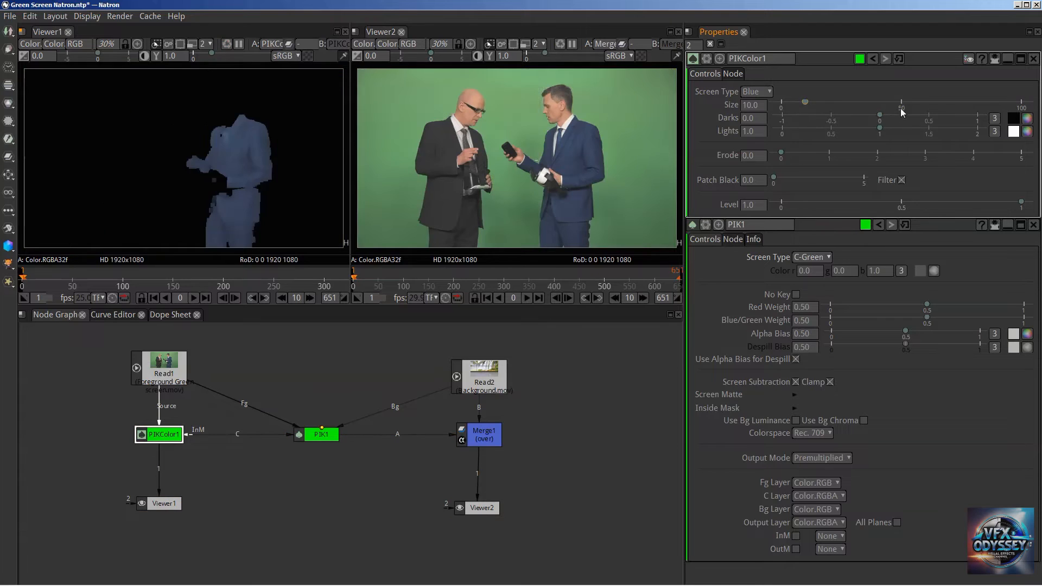
left_click(760, 104)
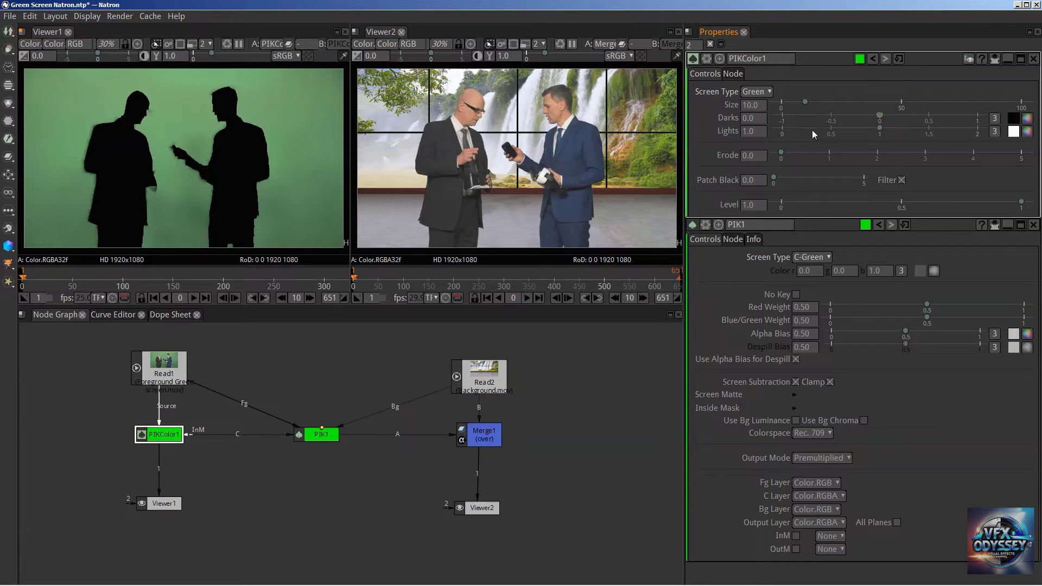
Step: Split PIKColor1's Darks and Lights into separate red, green and blue values
left_click(995, 119)
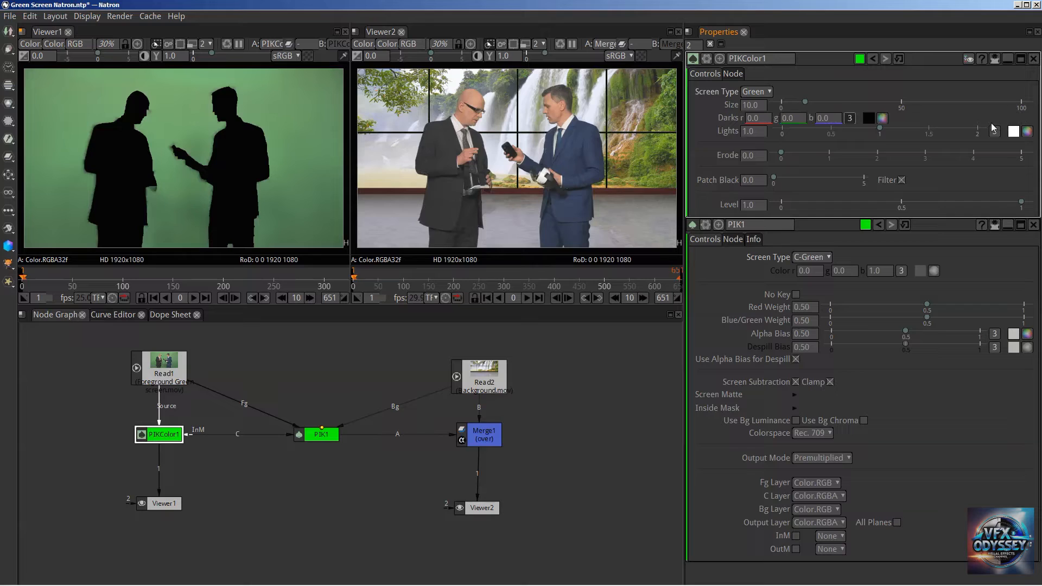
left_click(850, 118)
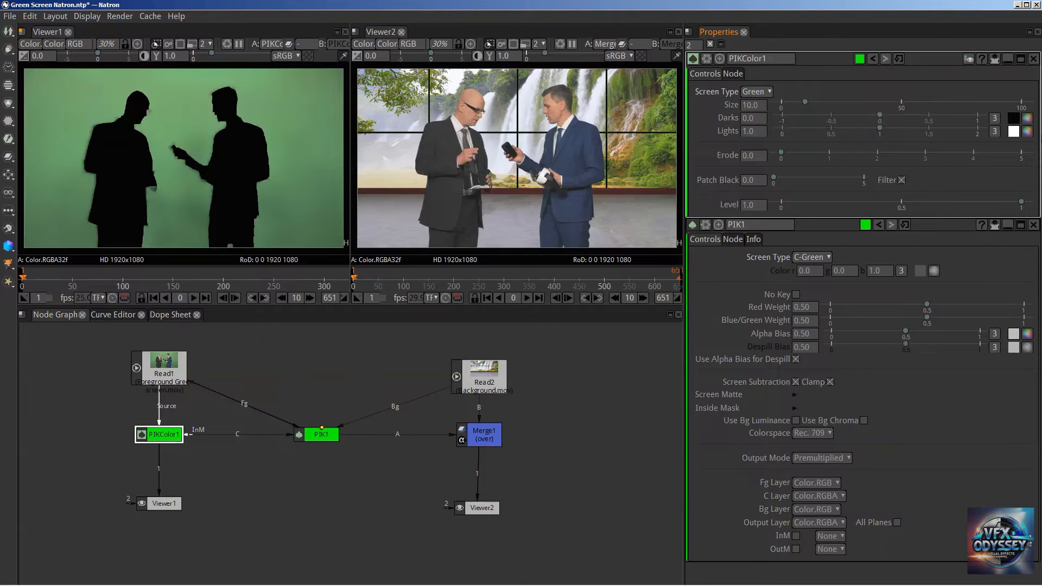
left_click(995, 118)
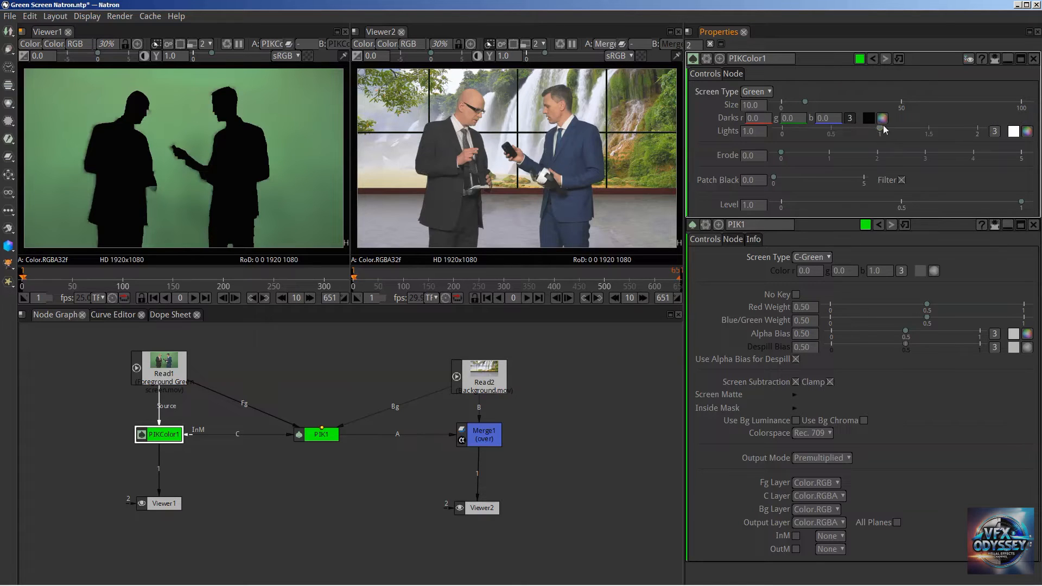
left_click(995, 132)
left_click(802, 130)
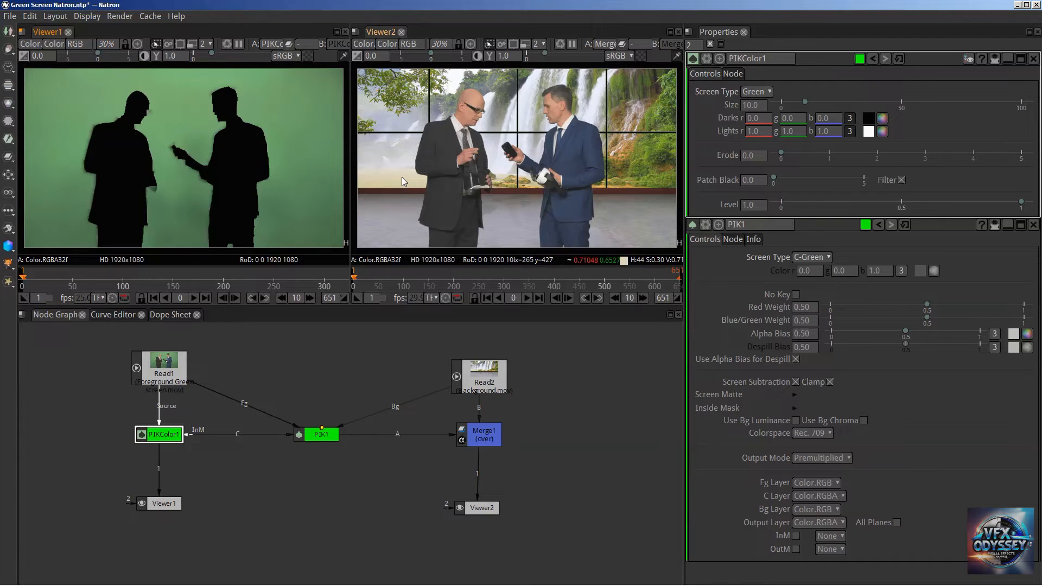
Step: Try green Darks values of -0.2, -0.05 and -0.03 on PIKColor1
left_click(800, 119)
type("-0.2")
key("Return")
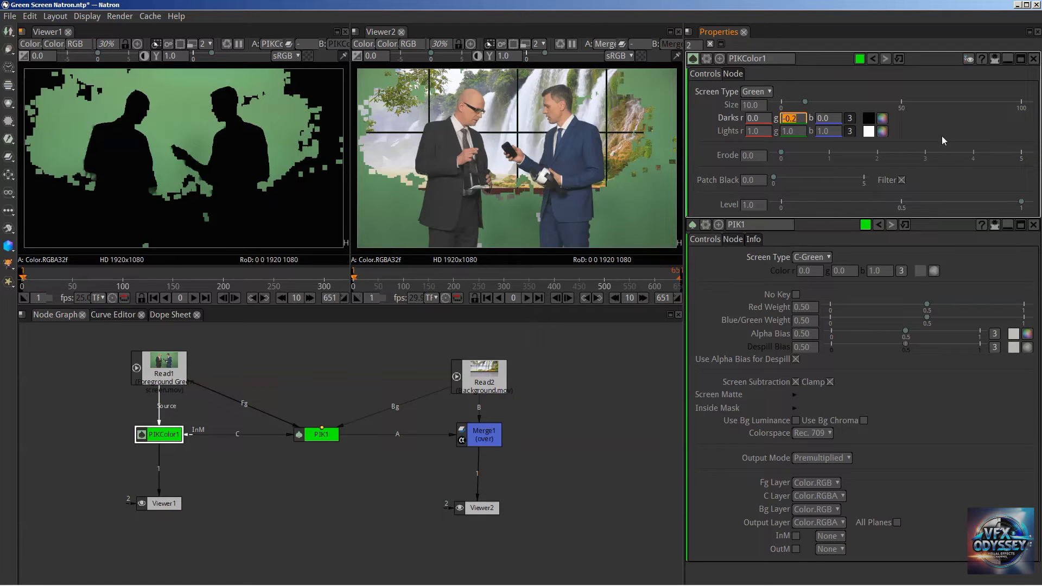
type("-0.05")
key("Return")
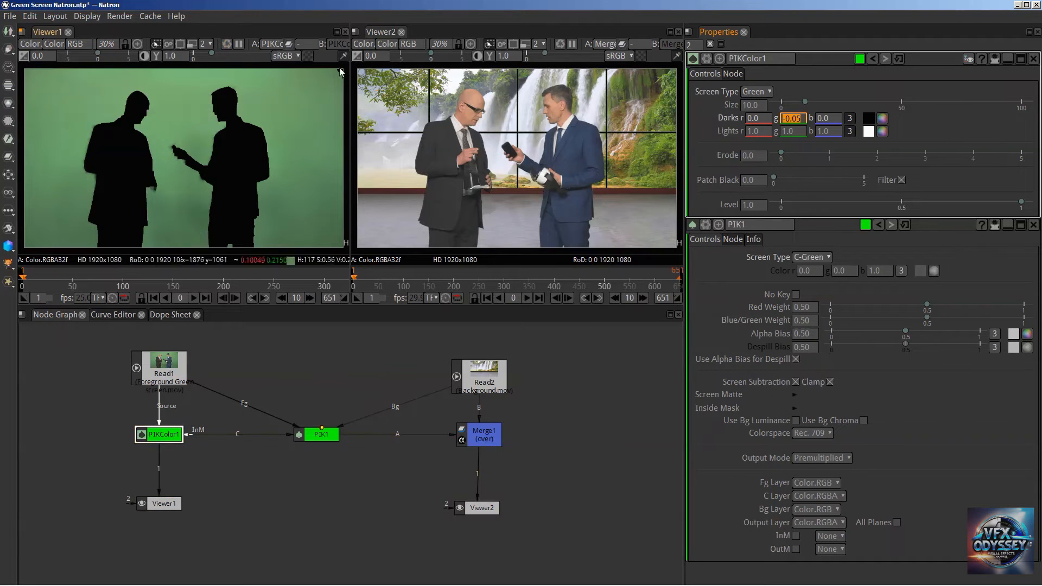
left_click(805, 122)
type("3")
key("Return")
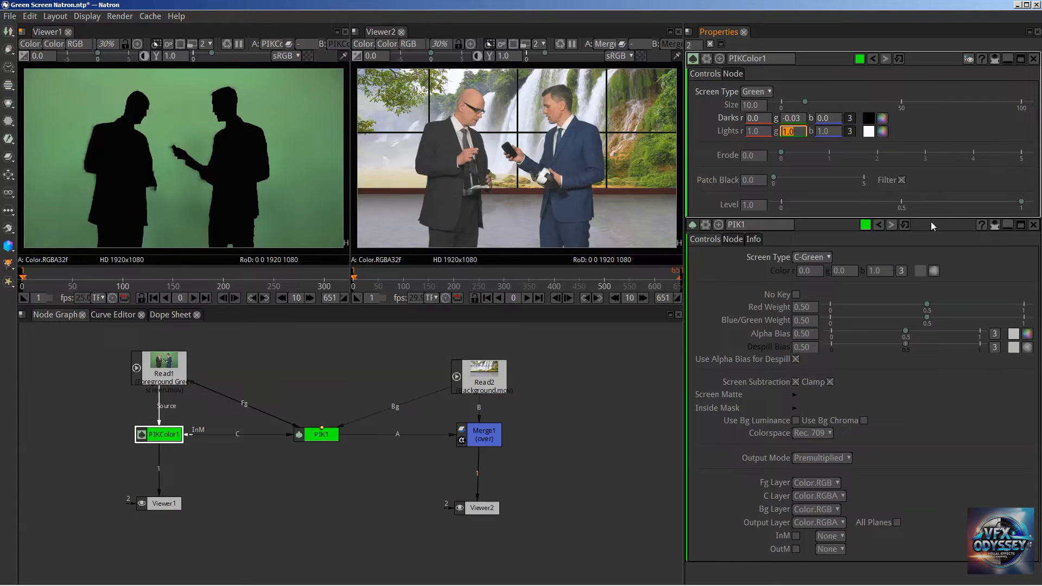
Step: Try lower green Lights values on PIKColor1, starting at 0.9 and ending at 0.97
type("0.9")
key("Return")
type("5")
key("Return")
key("Return")
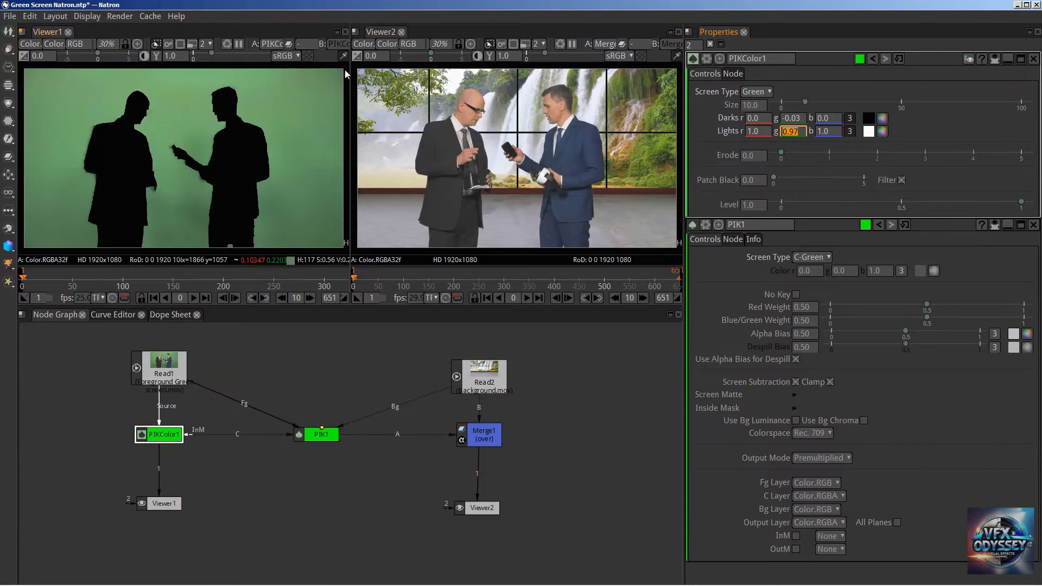
Step: Try a green Darks value of -0.027 on PIKColor1
left_click(798, 118)
key("BackSpace")
type("27")
key("Return")
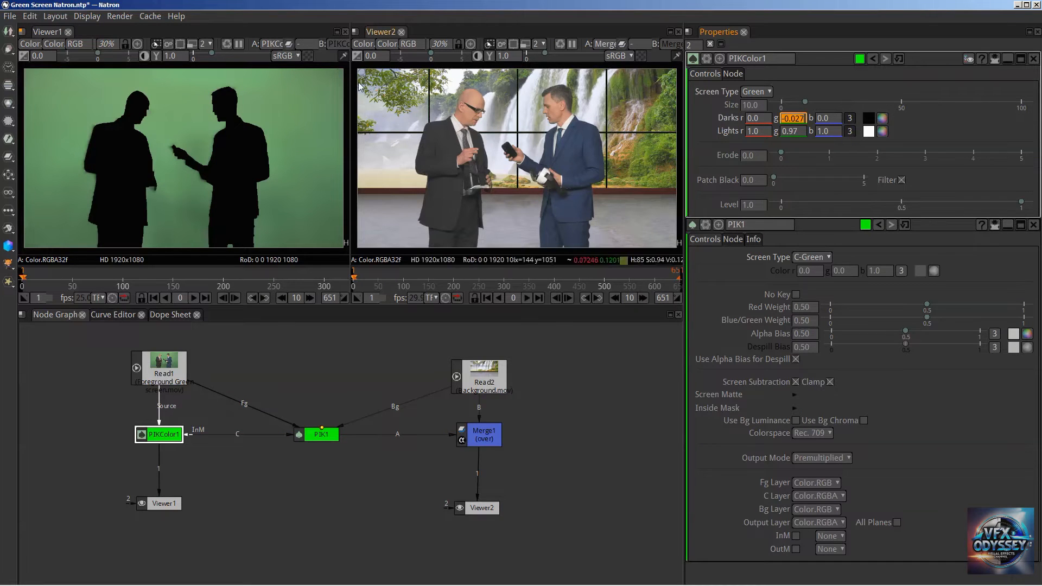
Step: Set PIKColor1's green Darks to -0.02 and its green Lights to 0.98
left_click(802, 119)
left_click_drag(799, 120, 818, 121)
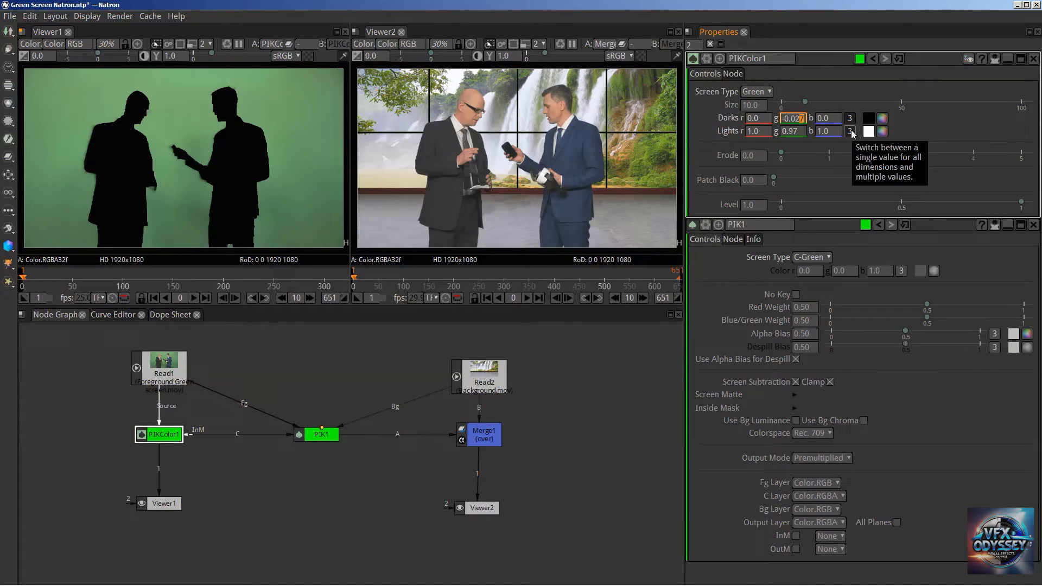
key("BackSpace")
key("Return")
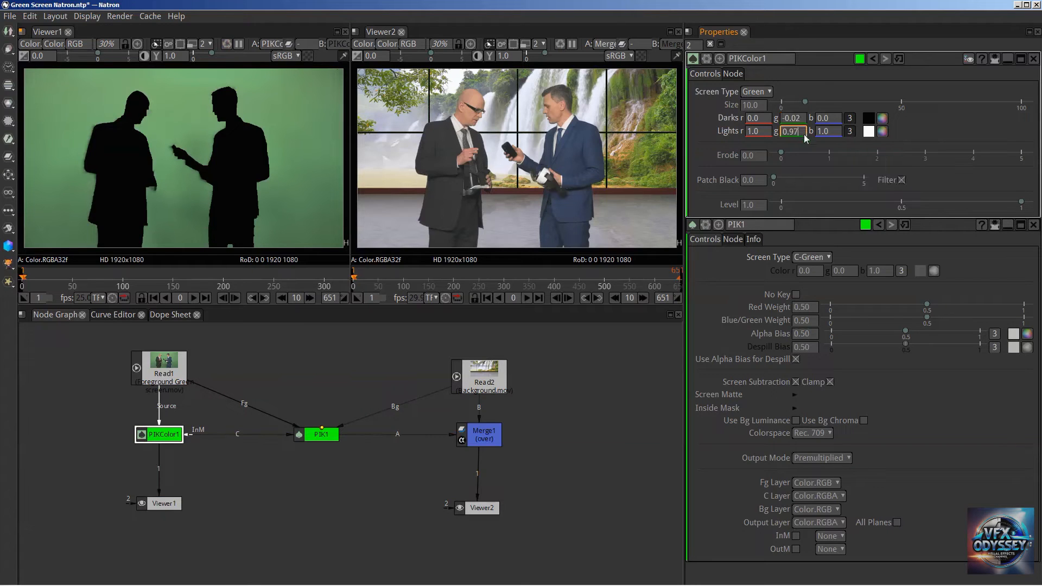
key("BackSpace")
type("8")
left_click(802, 117)
Step: Examine the edges of the black silhouettes in Viewer1 up close, especially around the right-hand man's head
scroll(190, 106, "up", 4)
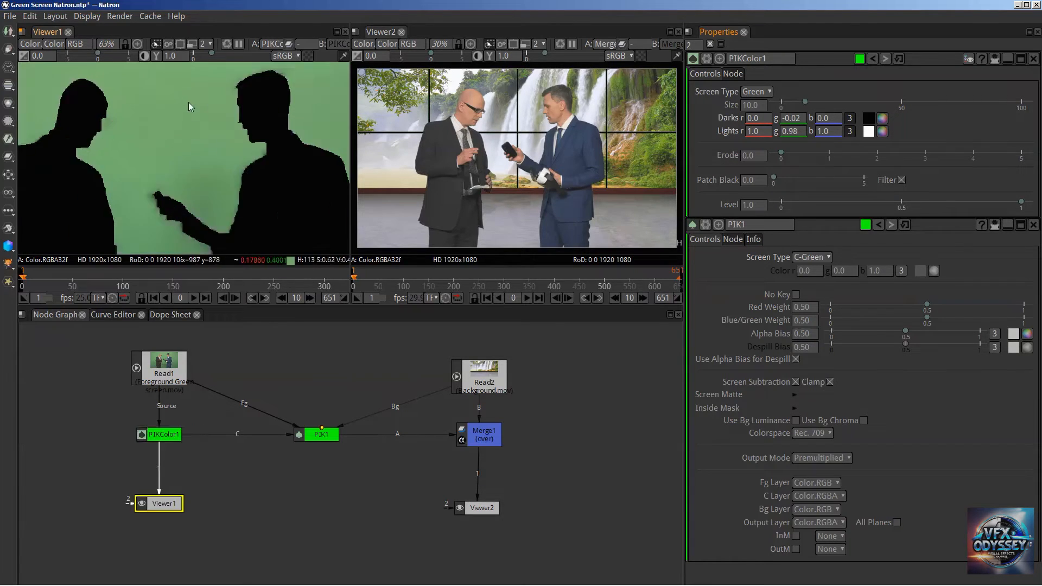
scroll(257, 97, "up", 8)
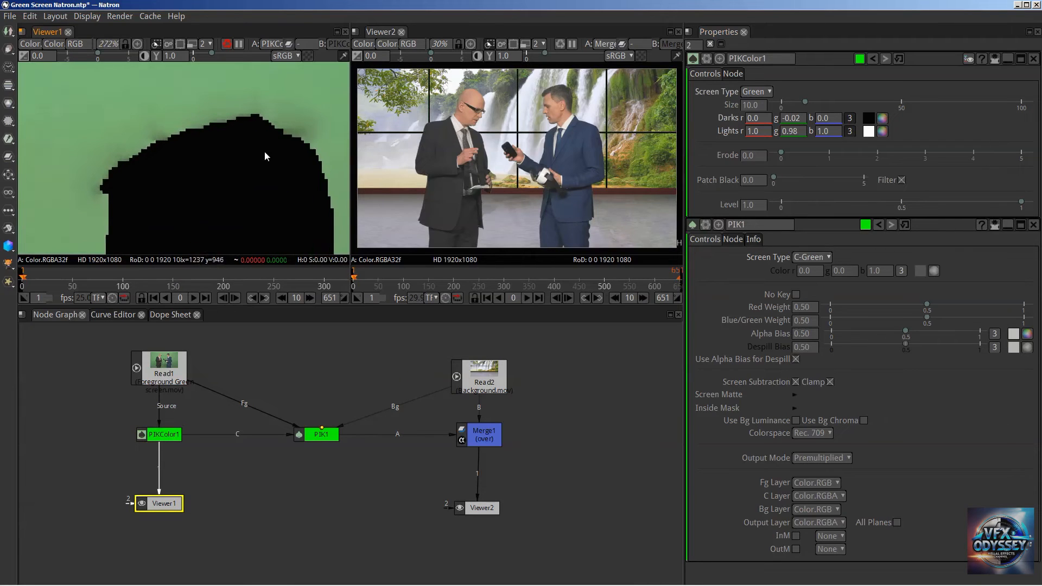
scroll(265, 156, "down", 12)
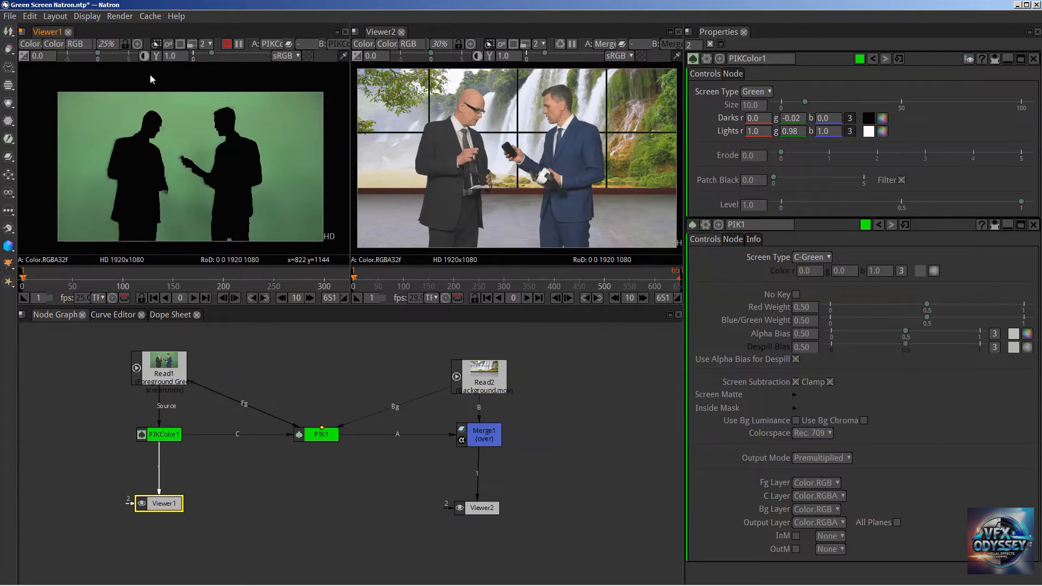
Step: Compare the head, shoulder and hand outlines of both silhouettes in Viewer1 at close and wider zoom
scroll(253, 112, "up", 6)
scroll(216, 156, "up", 4)
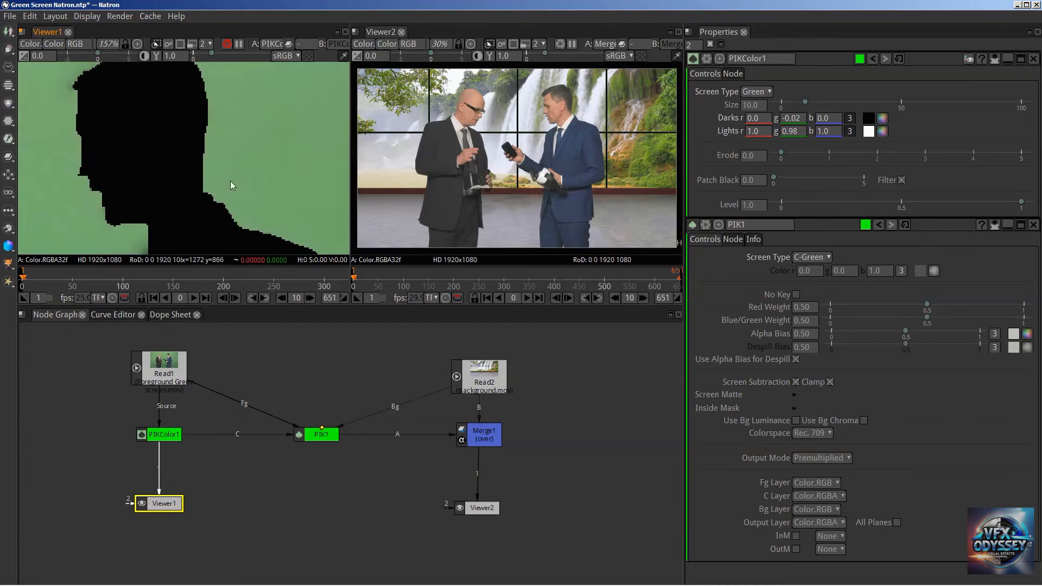
left_click_drag(231, 181, 278, 191)
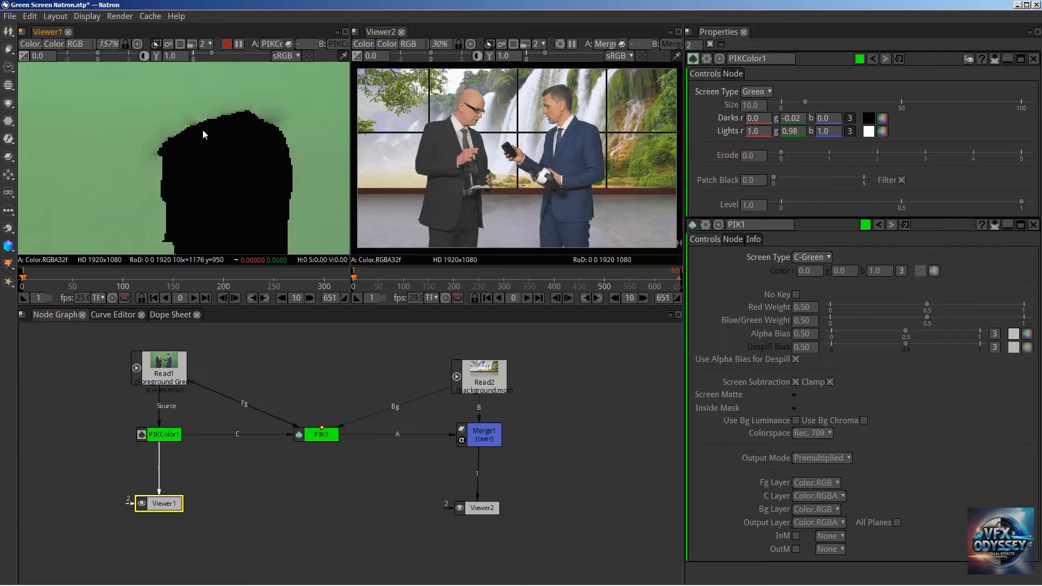
scroll(236, 173, "down", 6)
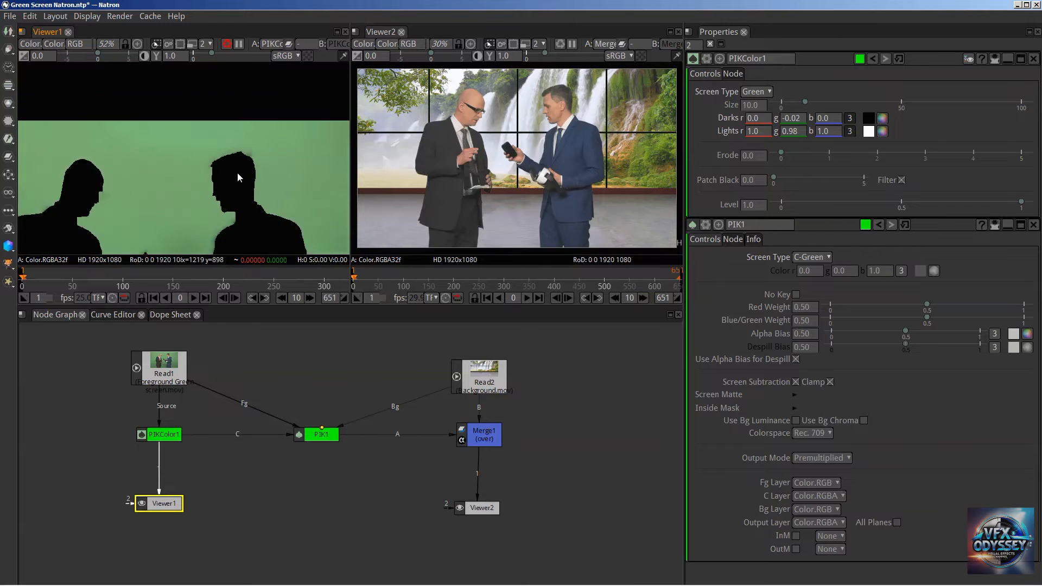
left_click_drag(236, 184, 250, 97)
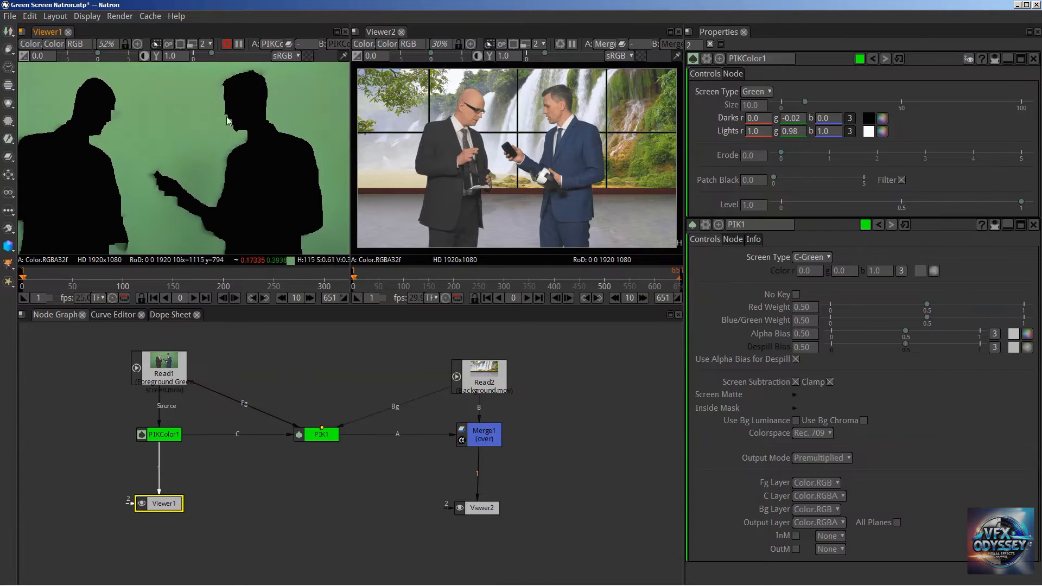
Step: Try raising PIKColor1's Erode to 1.50 and on to 2.52 while watching the right-hand man's hair edge
left_click_drag(250, 162, 251, 186)
scroll(226, 155, "up", 6)
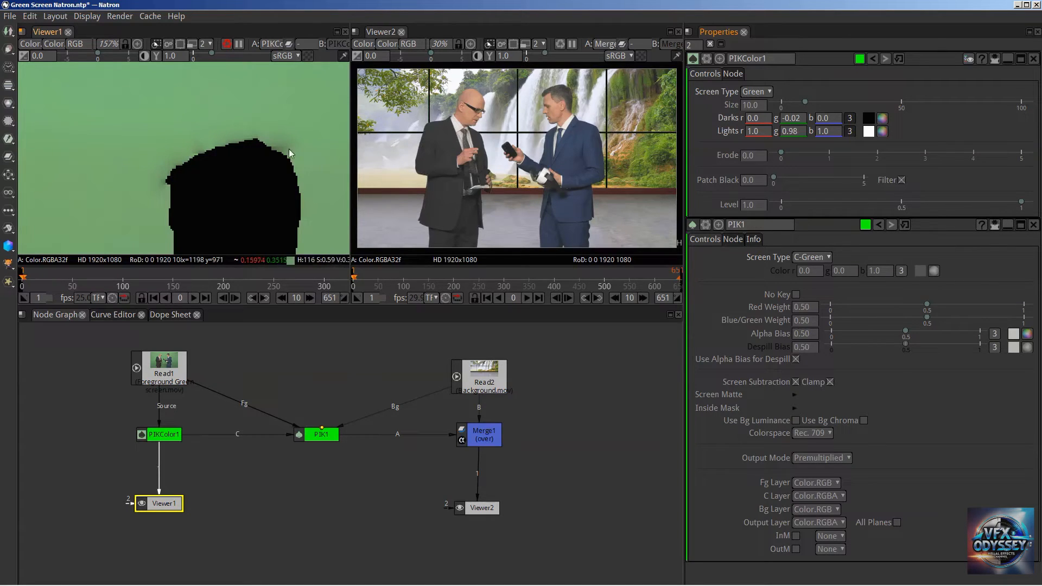
left_click_drag(784, 152, 853, 149)
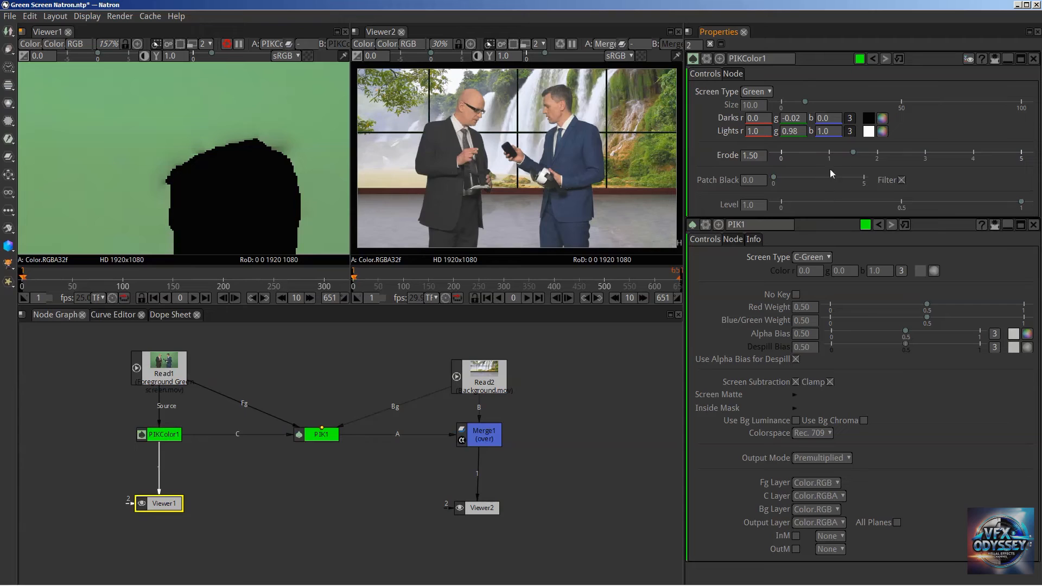
left_click_drag(854, 152, 888, 151)
left_click_drag(892, 156, 901, 156)
Step: Replace Viewer1 with a new Viewer node placed below PIKColor1 and connected to its output
key("Delete")
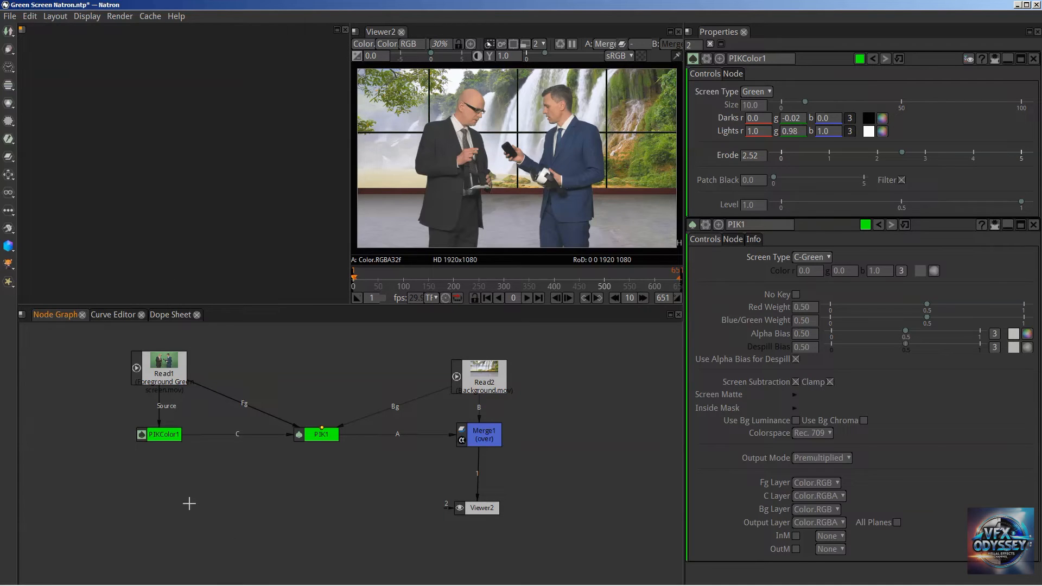
key("Tab")
type("vi")
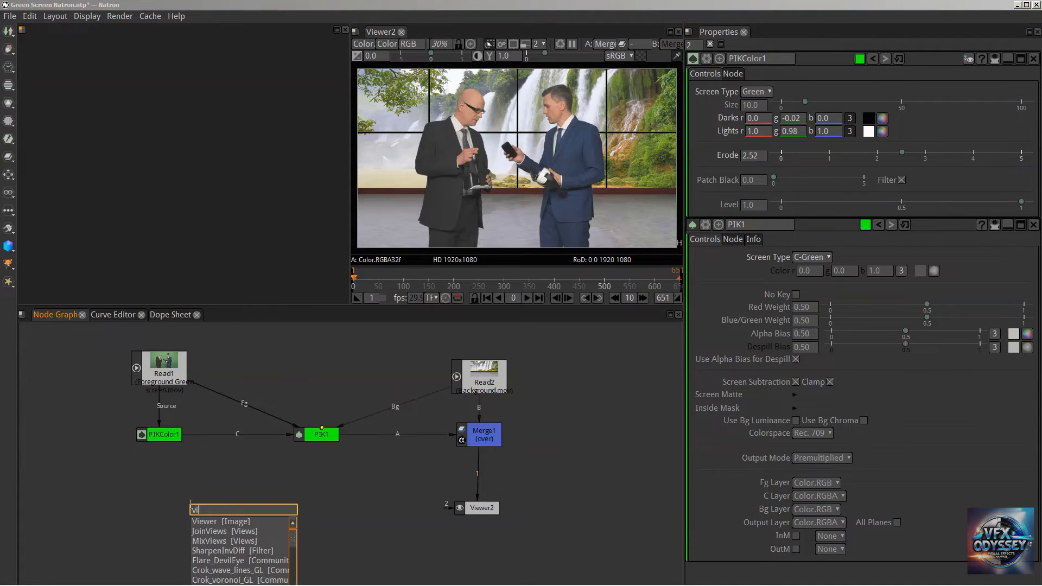
left_click(208, 523)
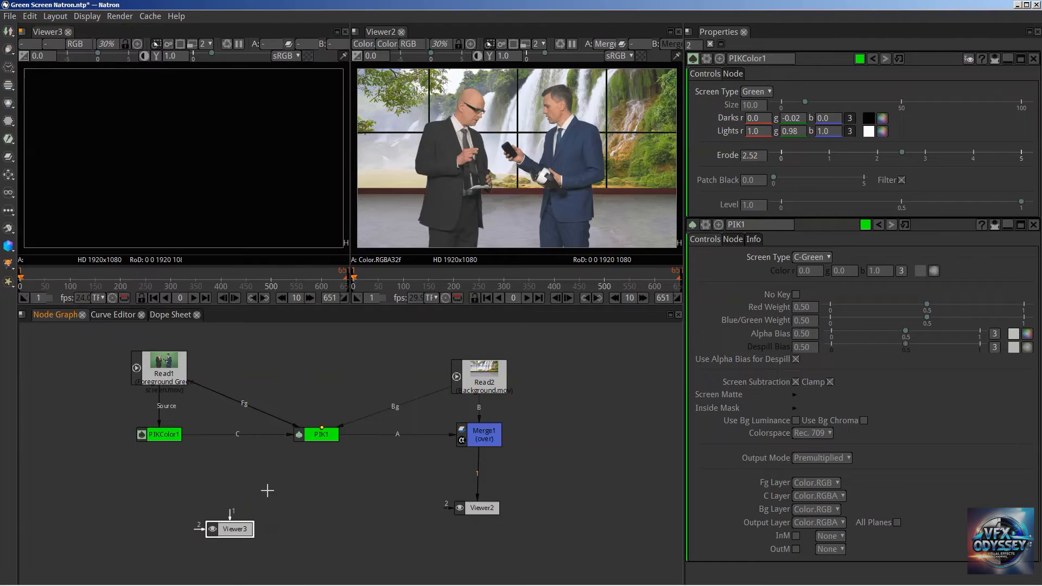
left_click_drag(228, 523, 159, 420)
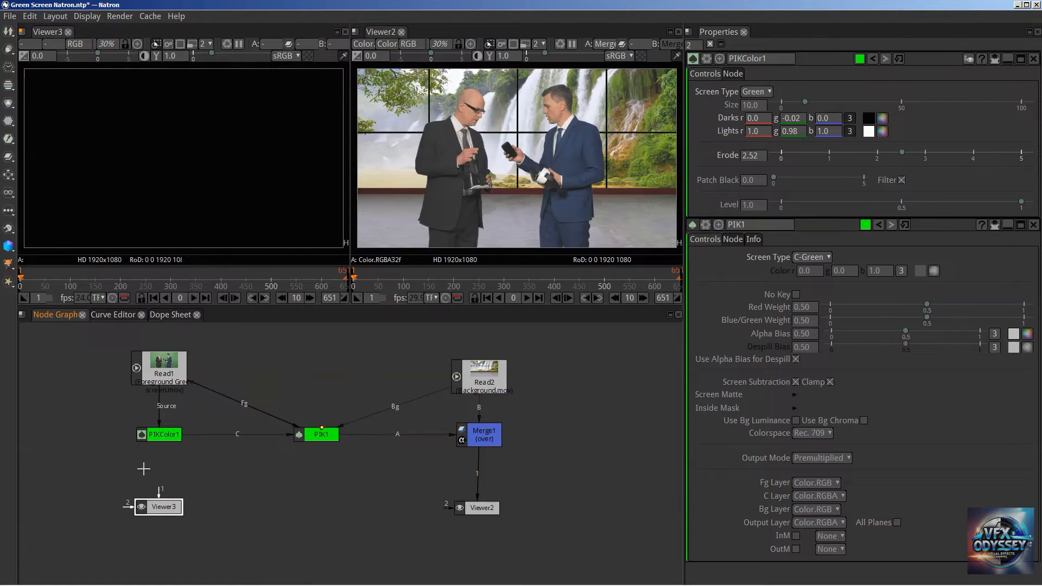
left_click_drag(159, 490, 160, 439)
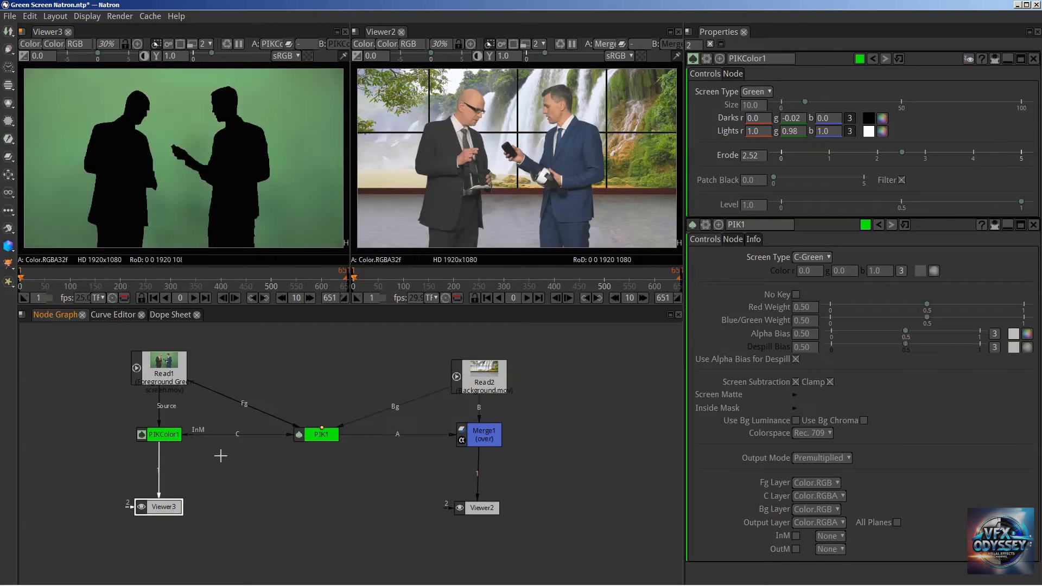
Step: Reset PIKColor1's Erode to 0 and raise it to 3.07, judging the right-hand man's hair edge up close
left_click_drag(901, 154, 781, 153)
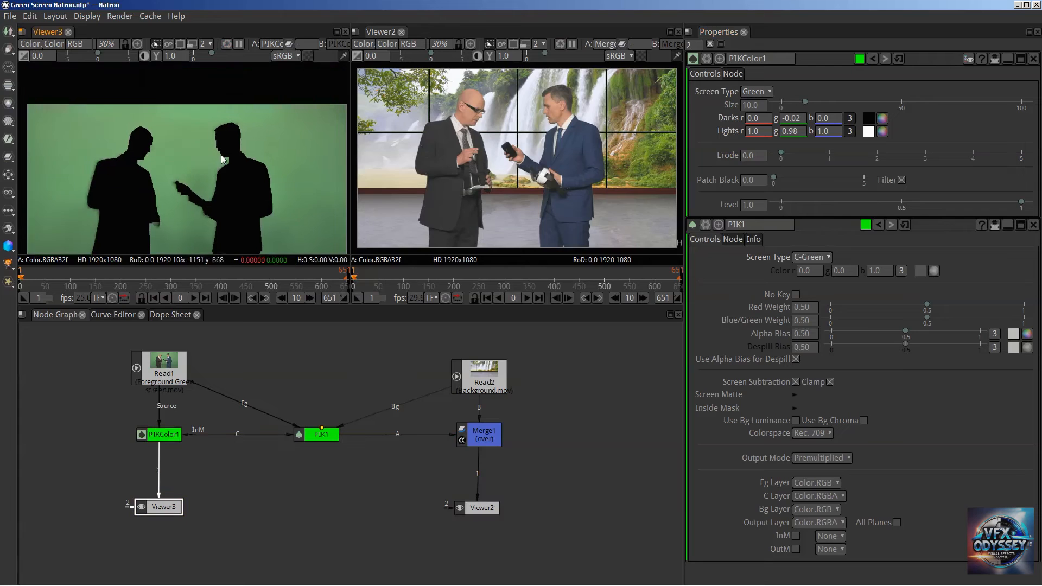
scroll(220, 155, "up", 7)
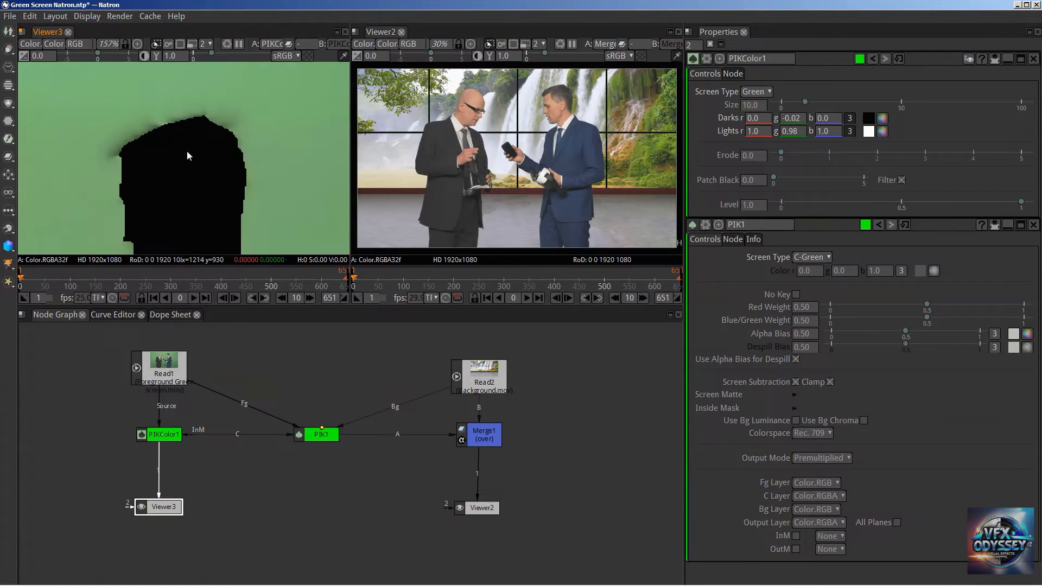
scroll(187, 152, "up", 2)
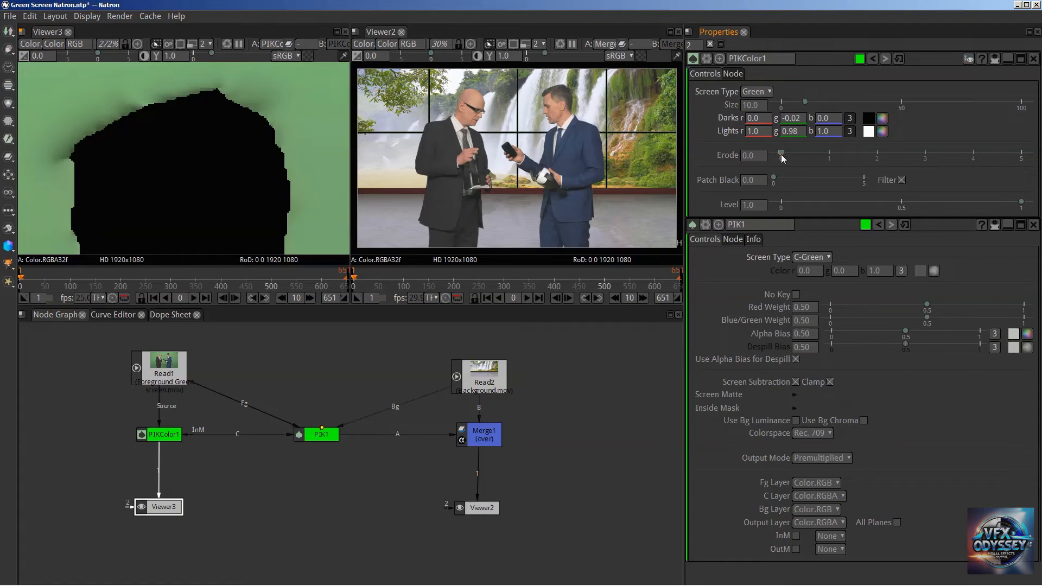
left_click_drag(783, 157, 929, 157)
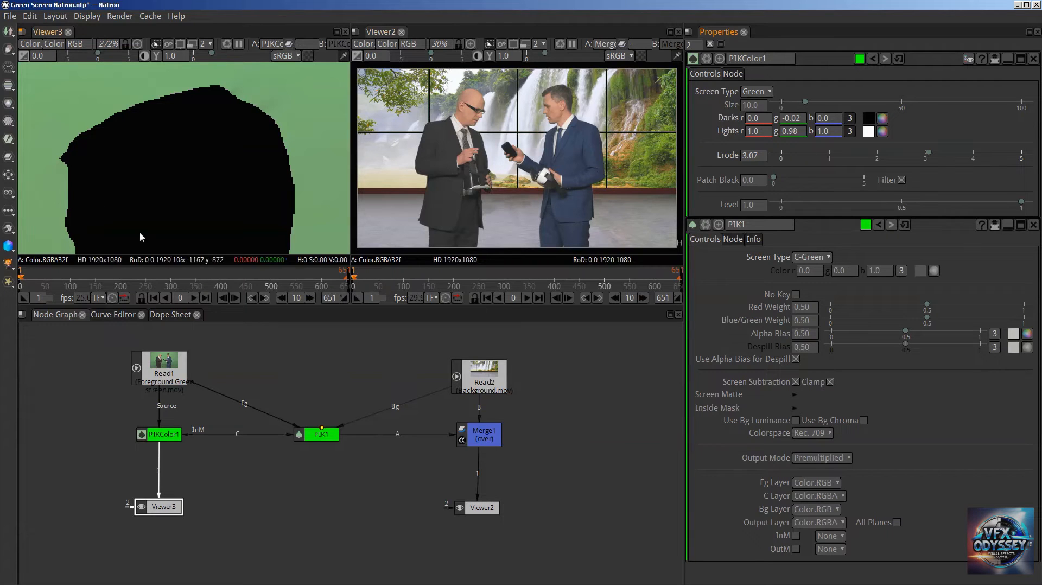
Step: Fill the black silhouettes in the clean plate by setting PIKColor1's Patch Black to 4.11
left_click(132, 139)
key("f")
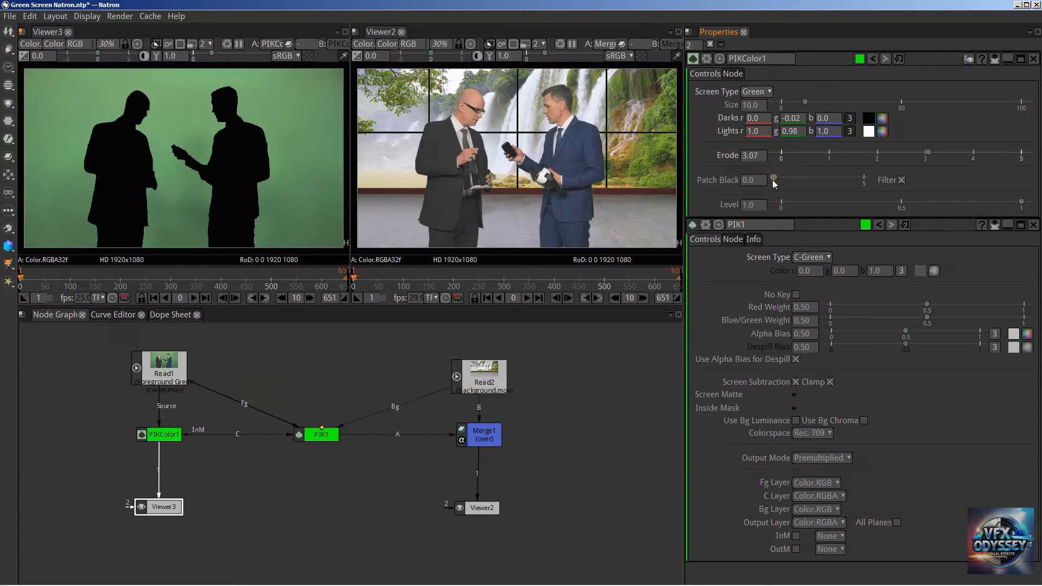
left_click_drag(773, 178, 848, 169)
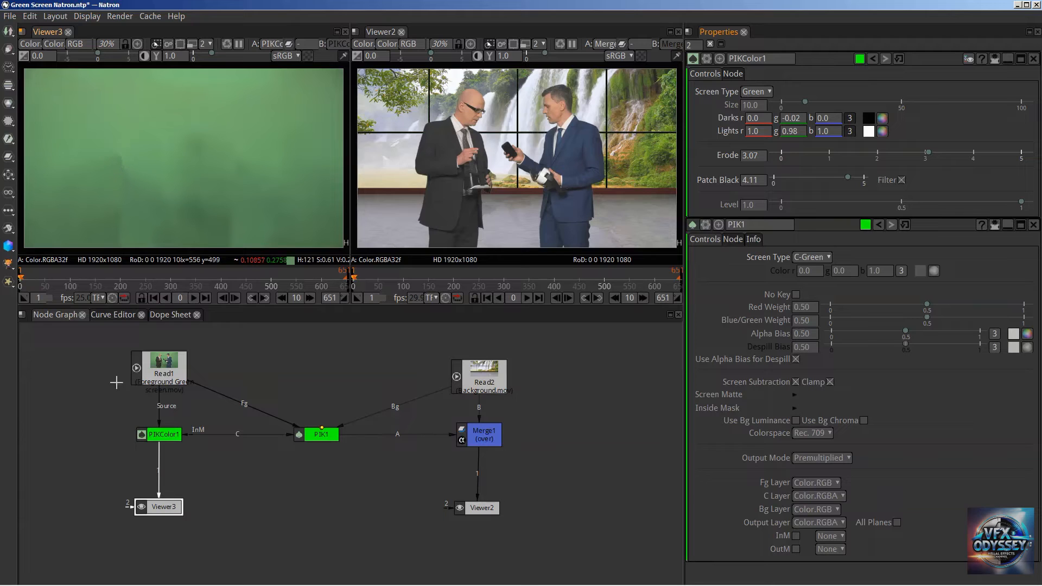
left_click_drag(158, 430, 158, 434)
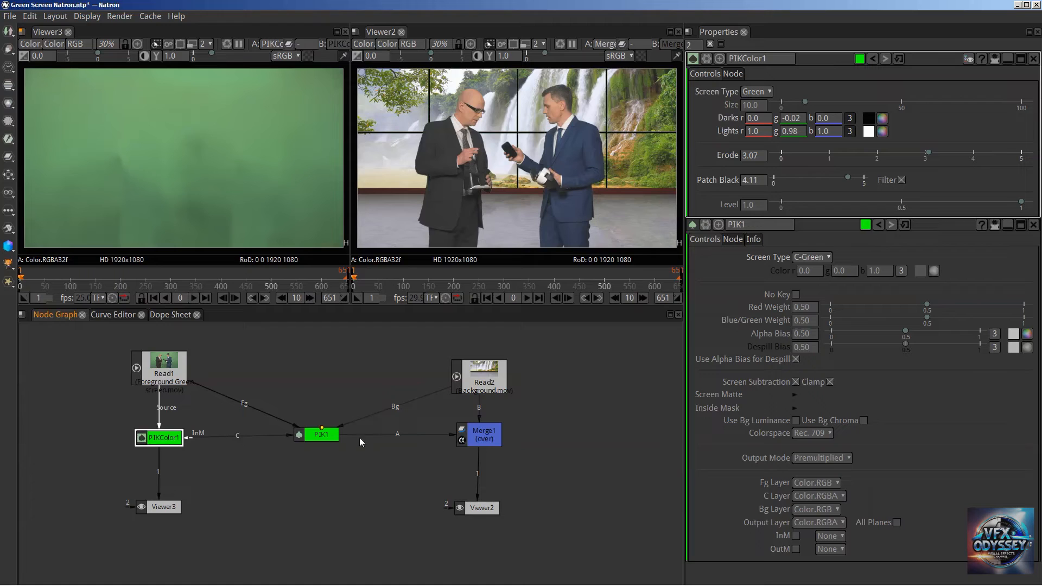
left_click_drag(316, 437, 313, 433)
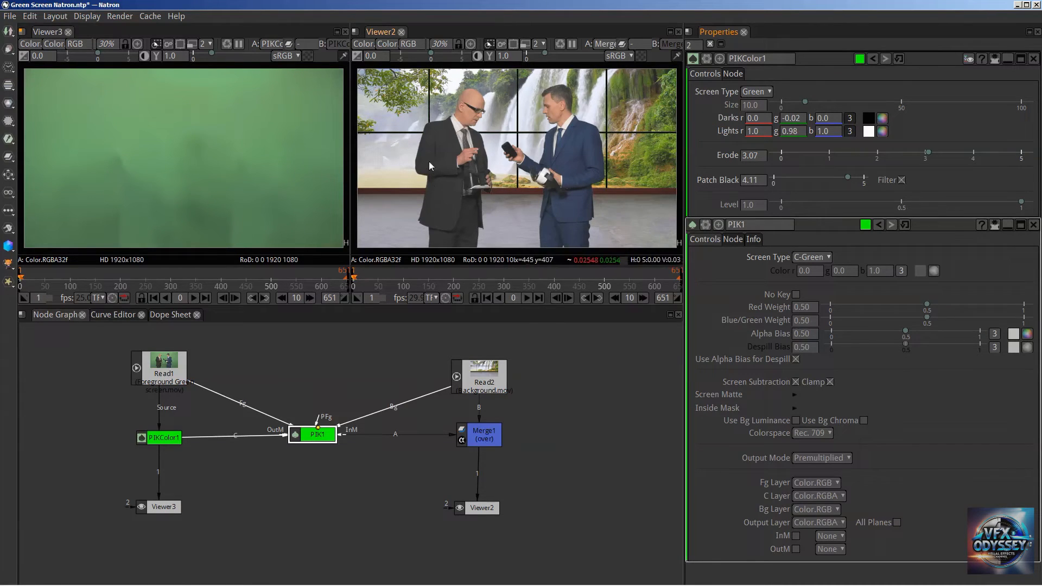
left_click_drag(317, 435, 327, 441)
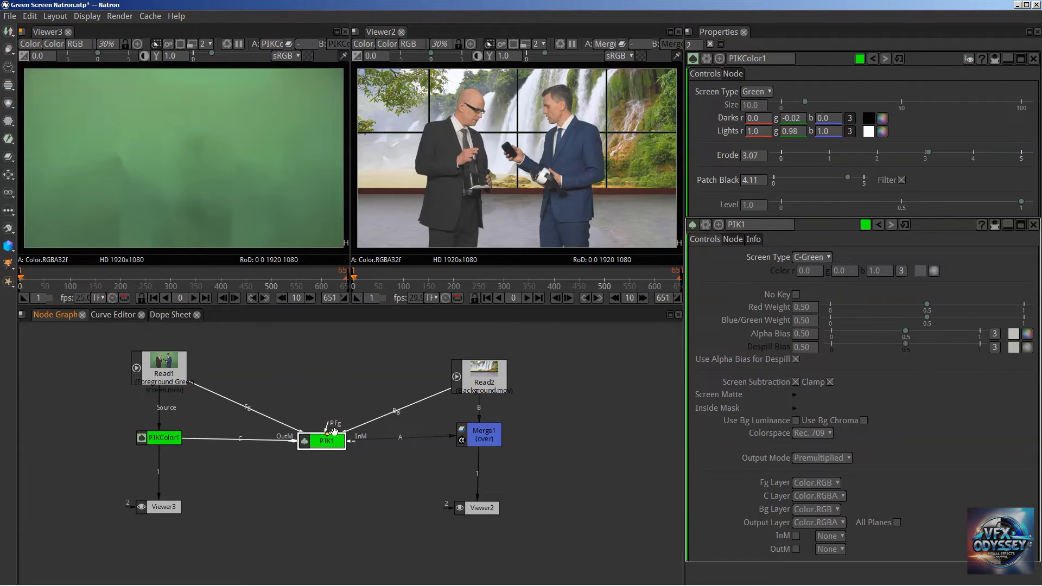
left_click_drag(328, 444, 327, 439)
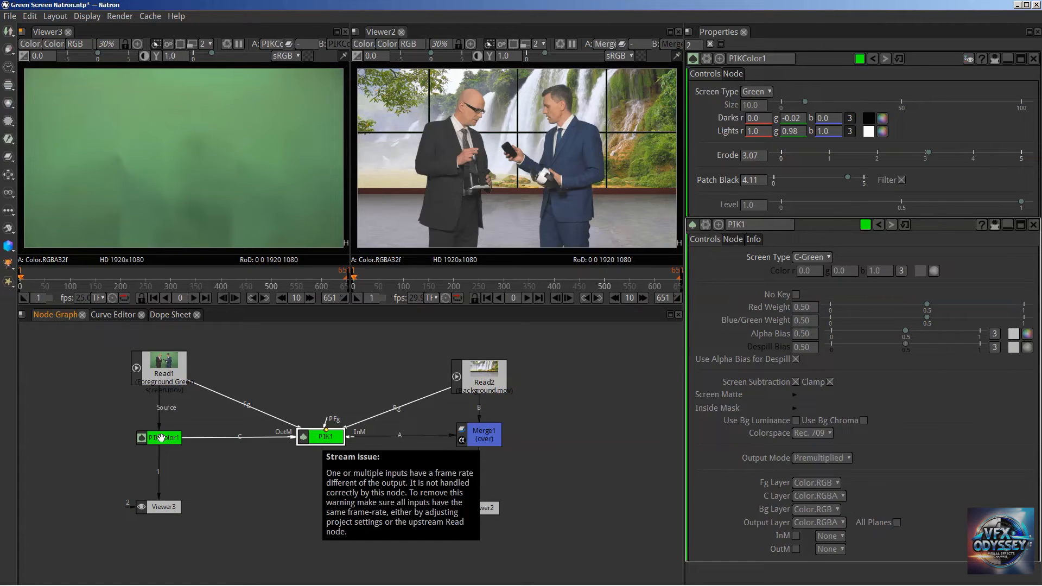
left_click(169, 366)
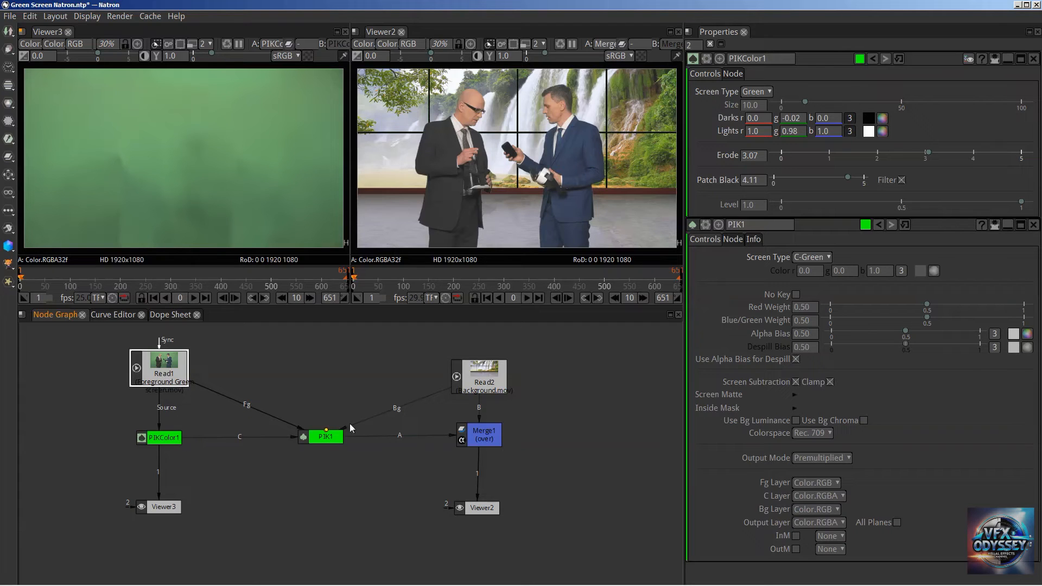
Step: Reposition the background Read2 node higher in the node graph and shift Merge1 slightly closer to PIK1
left_click_drag(479, 380, 459, 360)
left_click_drag(484, 438, 462, 438)
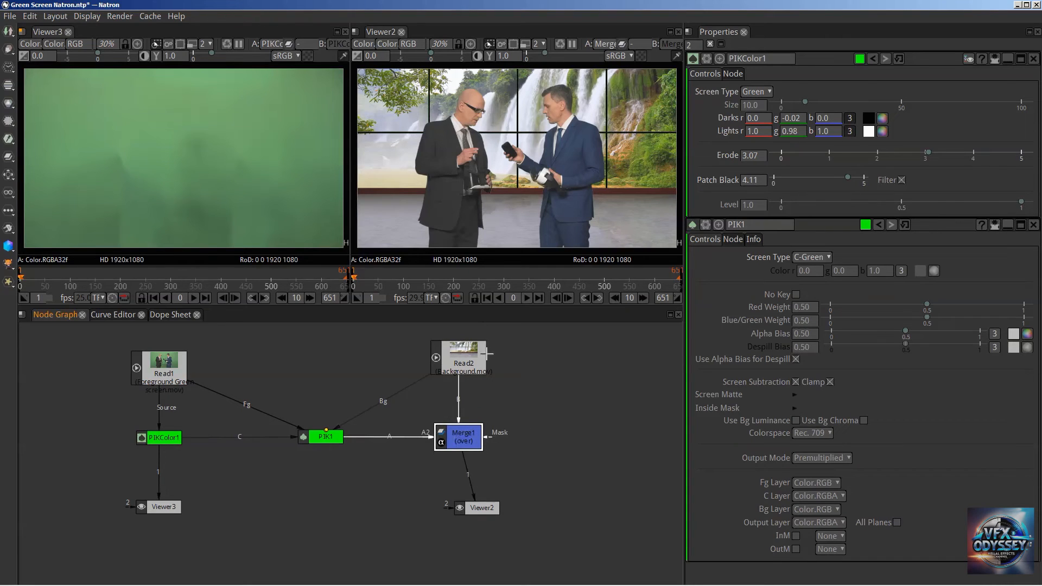
left_click_drag(468, 360, 488, 353)
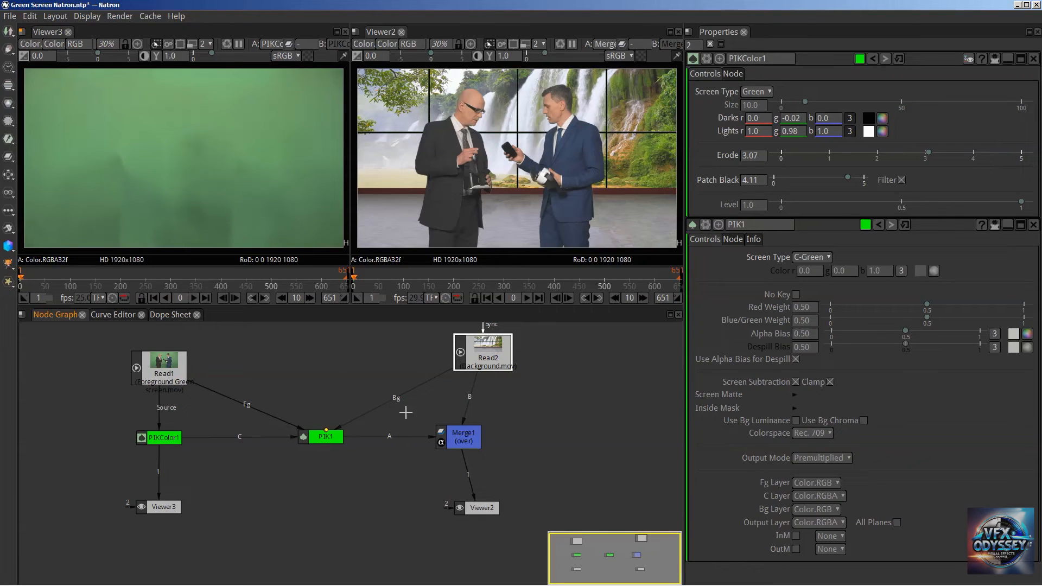
Step: Review PIK1's properties, followed by those of PIKColor1
left_click(326, 436)
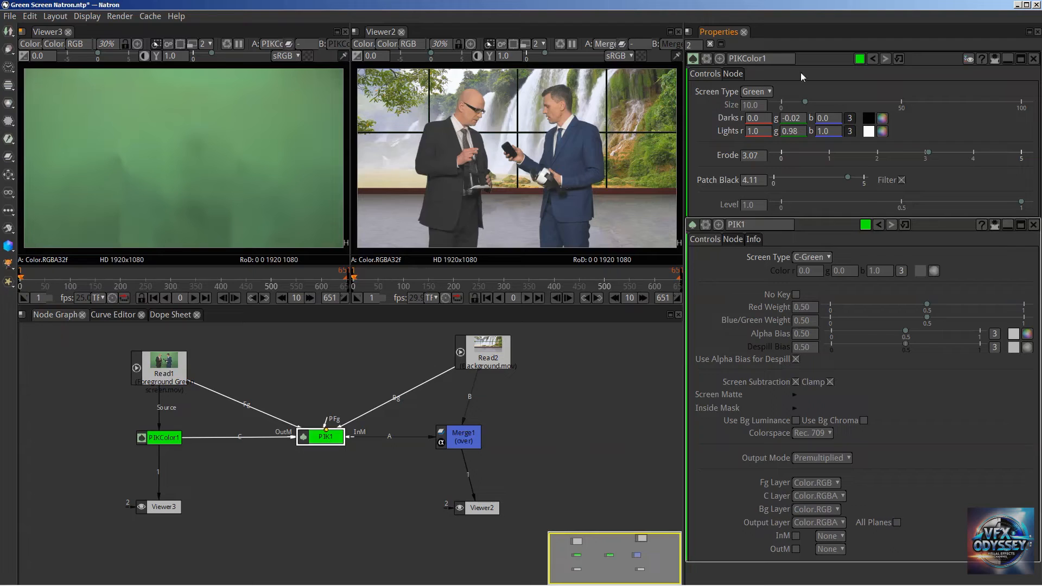
double_click(326, 437)
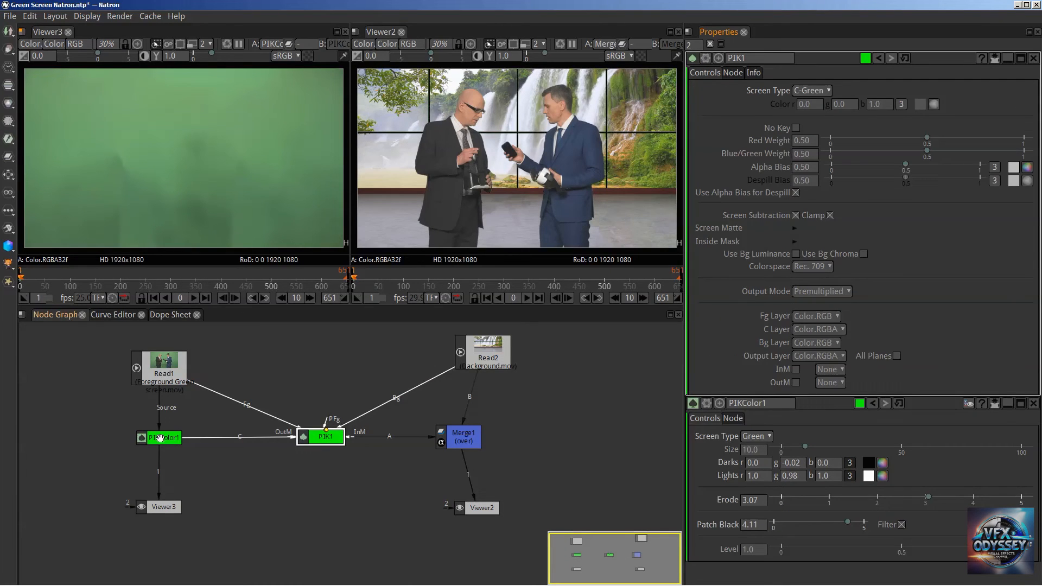
double_click(162, 438)
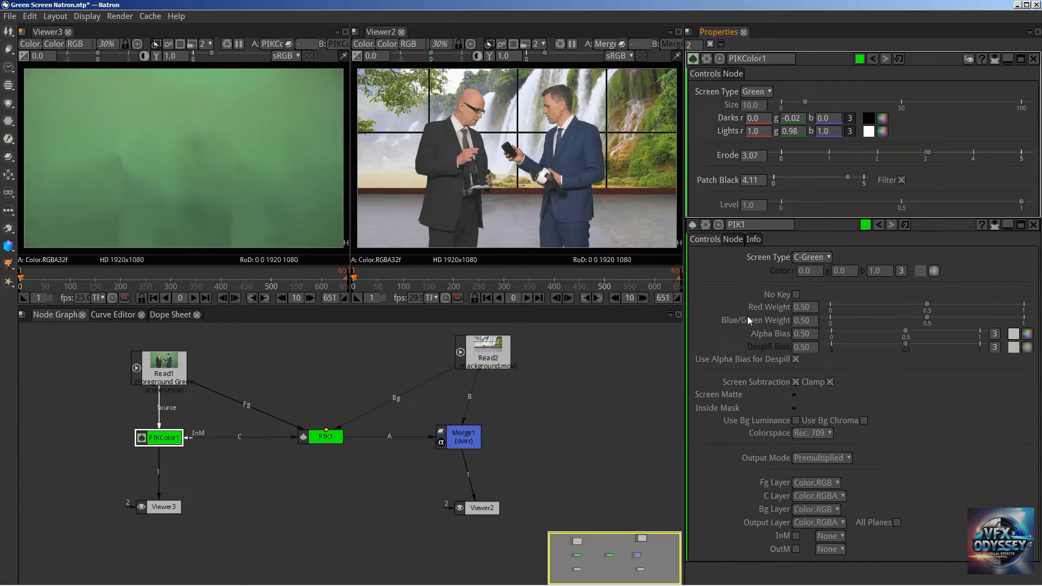
Step: Set PIK1's Red Weight to 0.497 and Blue/Green Weight to 0.489, and expand its Screen Matte settings
left_click(927, 304)
left_click(926, 317)
left_click_drag(927, 320, 926, 320)
left_click(794, 395)
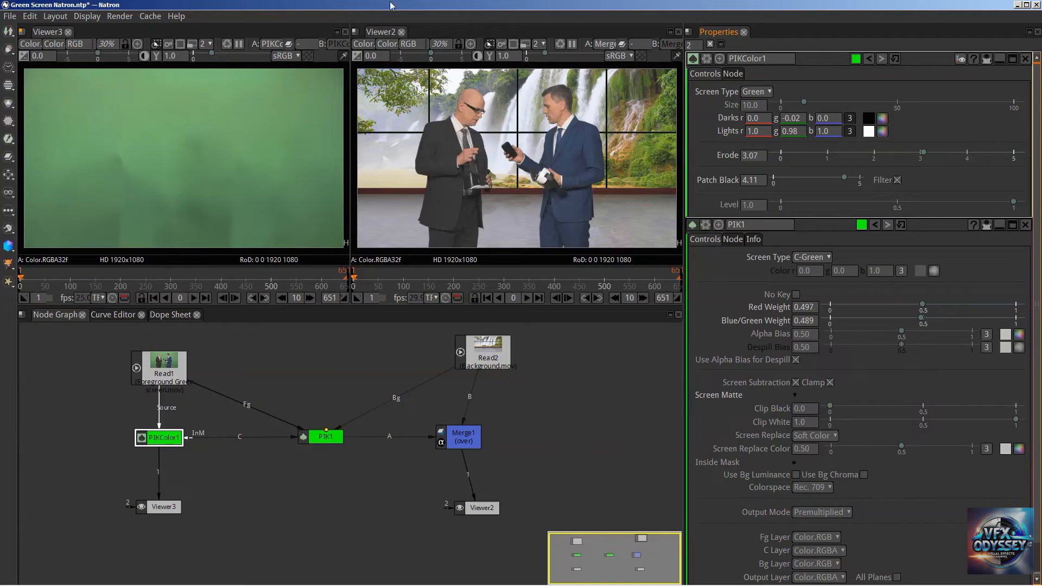
Step: Nudge the PIK1 node slightly and display the Alpha channel of the composite in Viewer2
left_click_drag(324, 443, 338, 478)
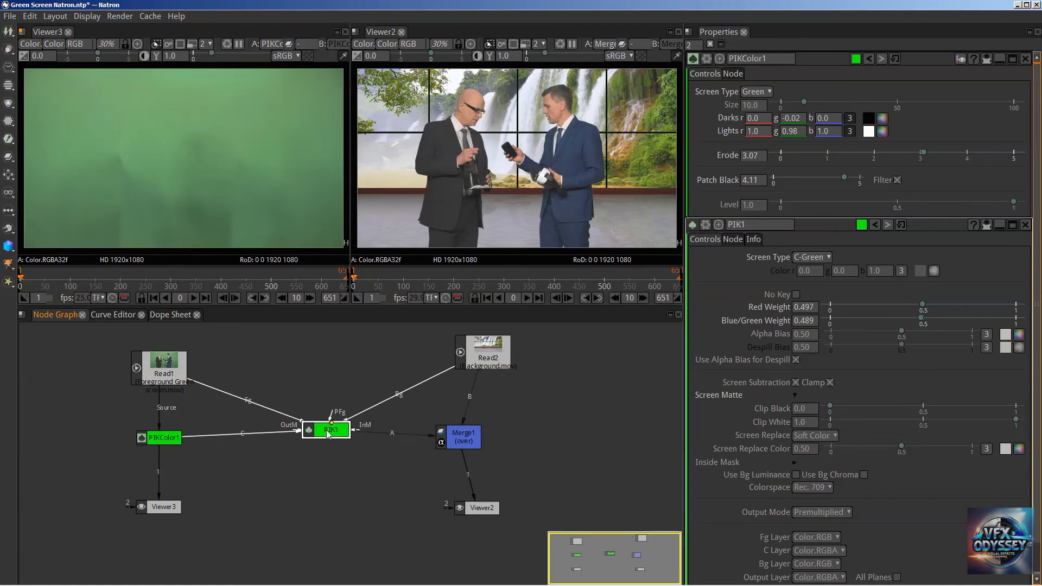
left_click(410, 47)
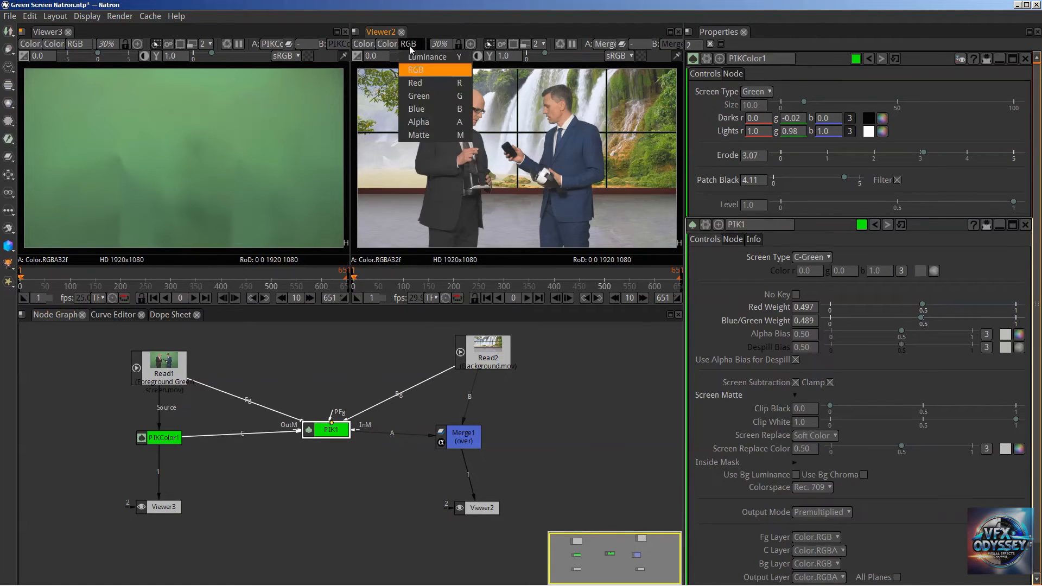
left_click(419, 122)
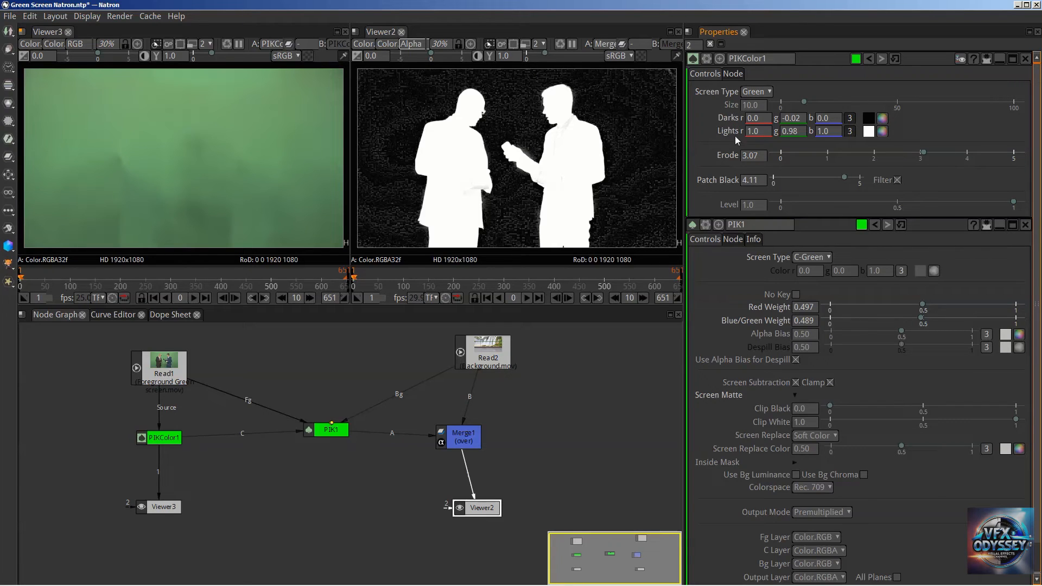
left_click(791, 118)
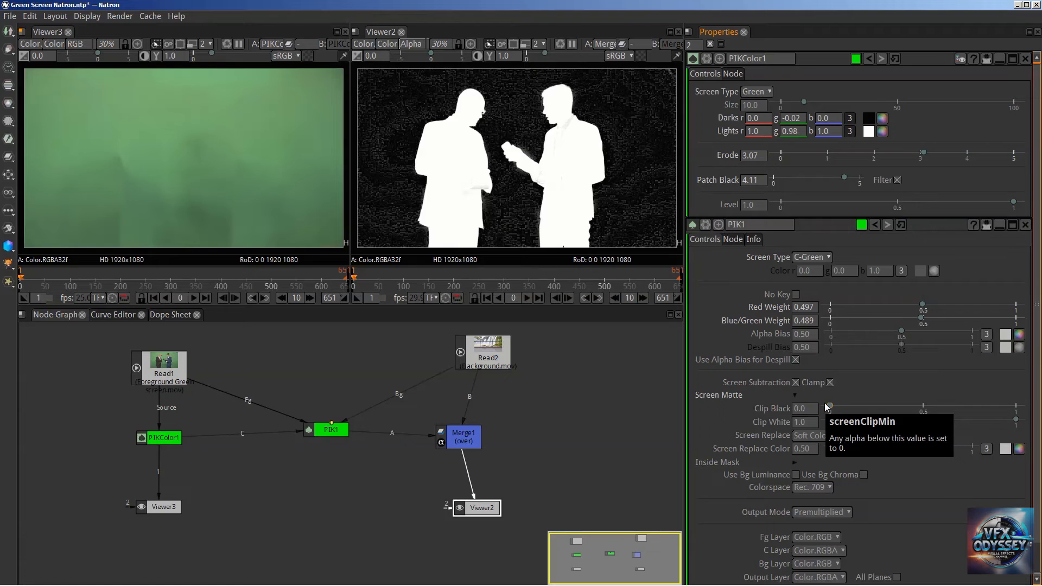
mouse_move(825, 403)
left_mouse_down()
mouse_move(854, 408)
mouse_move(830, 409)
left_mouse_up()
left_click(803, 411)
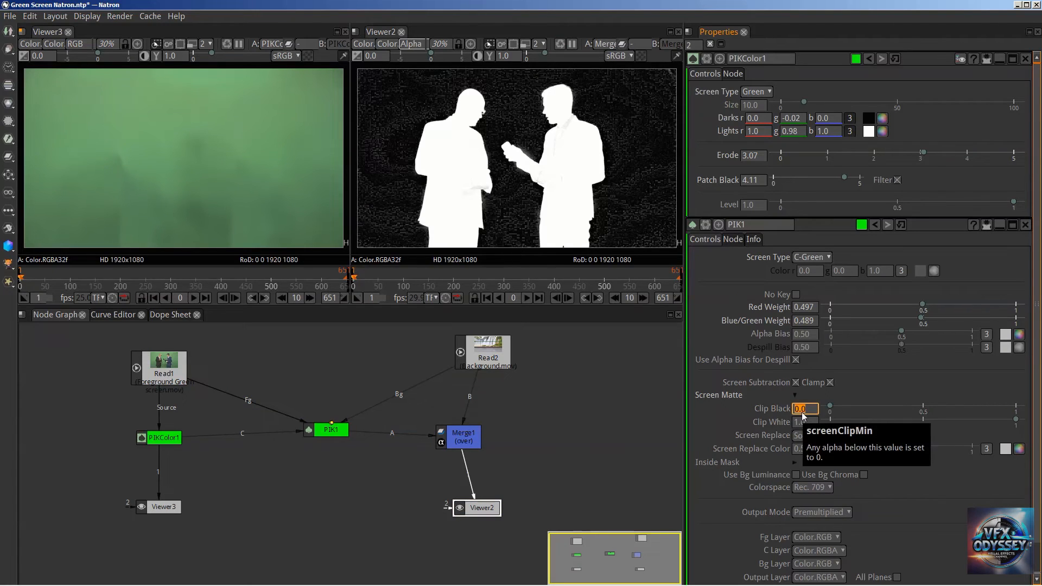
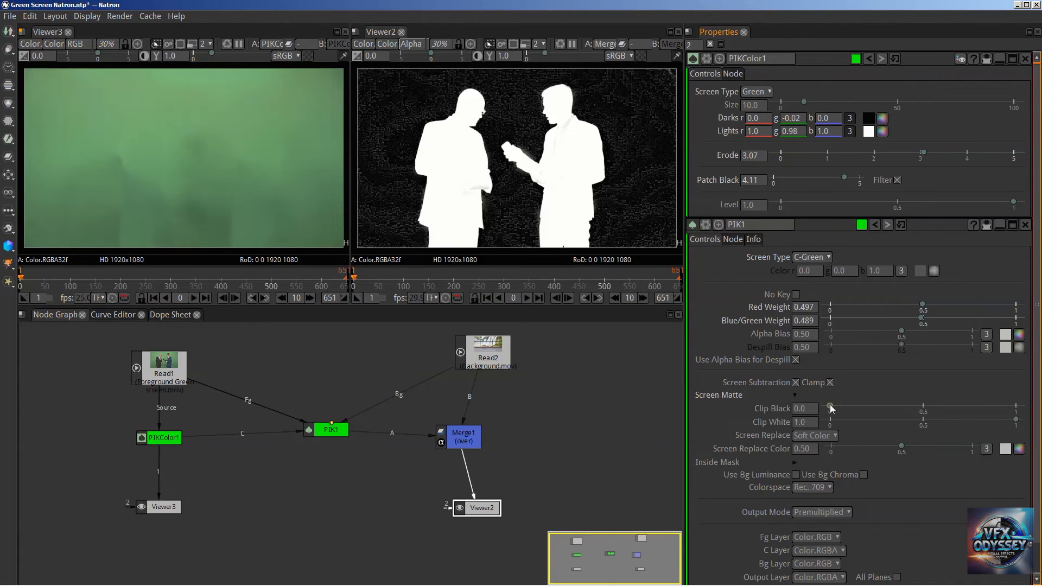
left_click_drag(831, 408, 826, 407)
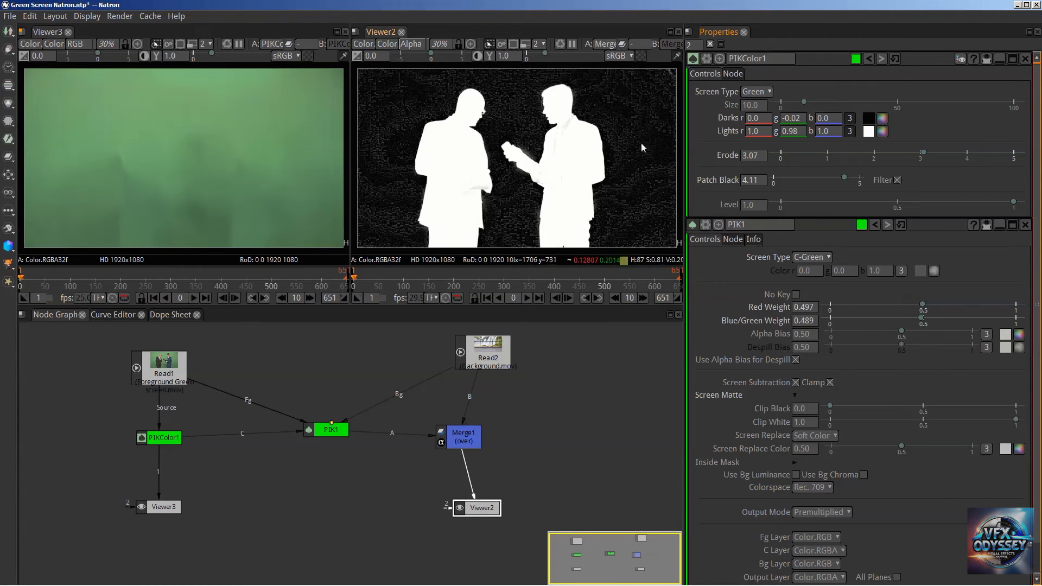
Step: Raise PIK1's Clip Black to 0.166 while checking the matte edges around the hand in the alpha view
left_click(834, 409)
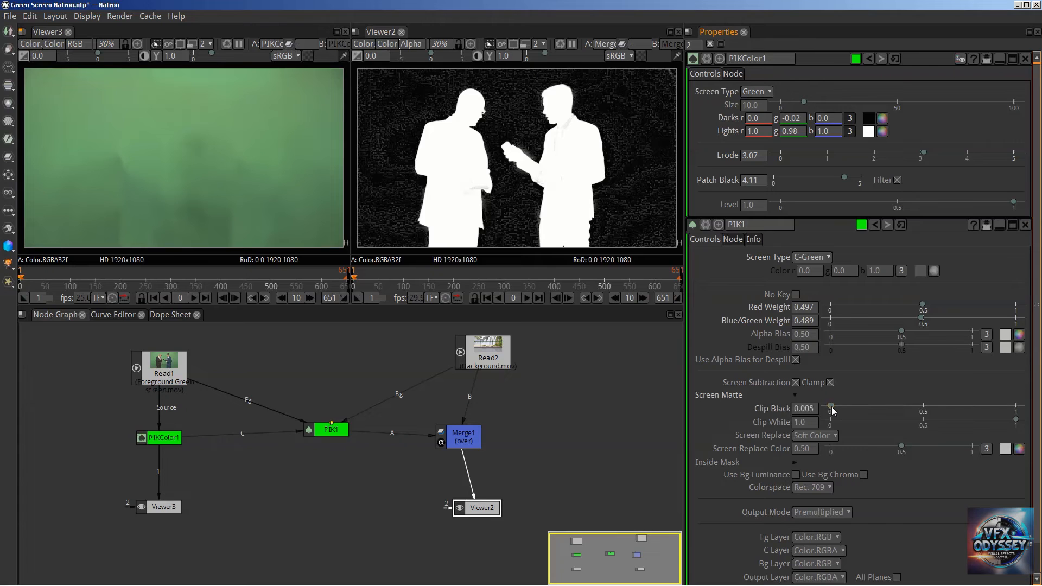
left_click_drag(833, 410, 842, 411)
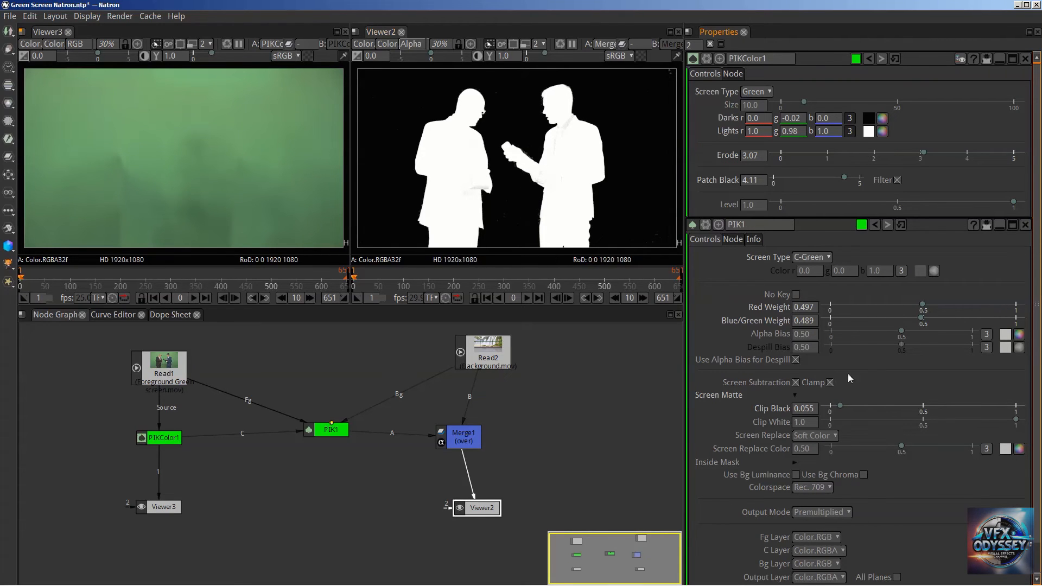
left_click_drag(841, 405, 847, 405)
scroll(567, 170, "up", 5)
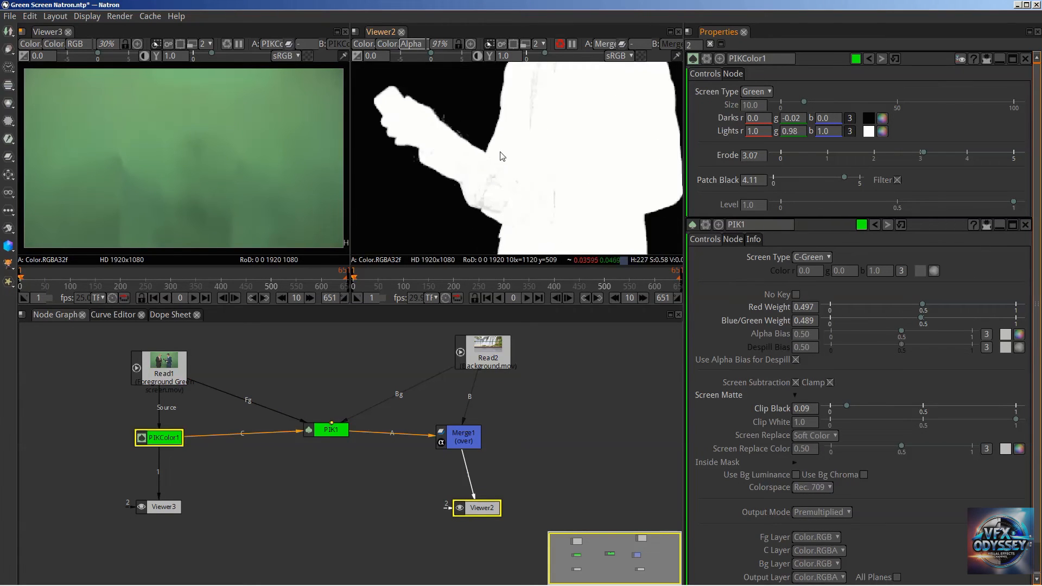
scroll(502, 156, "up", 4)
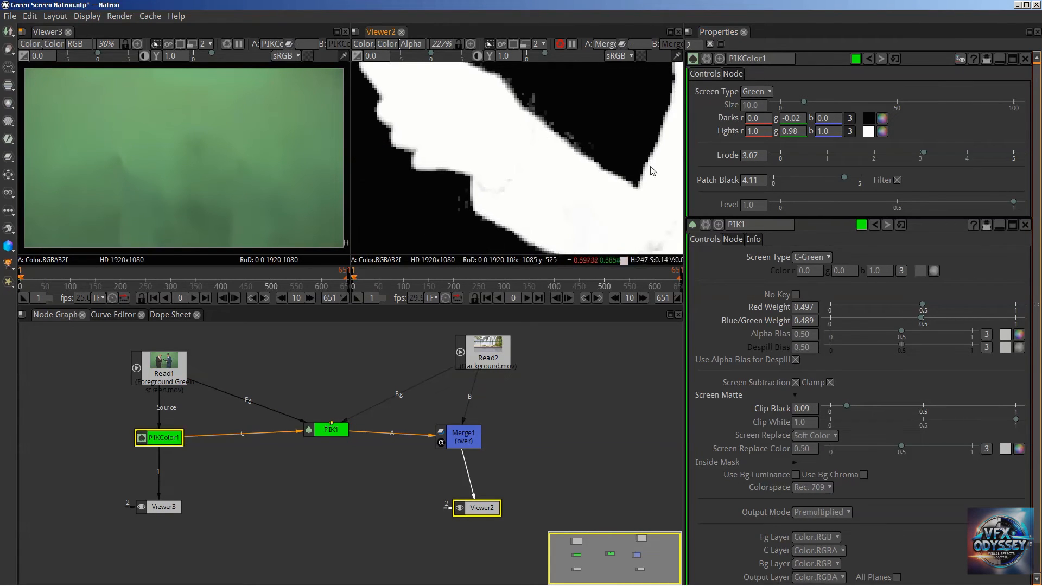
left_click(846, 405)
left_click_drag(848, 407, 861, 405)
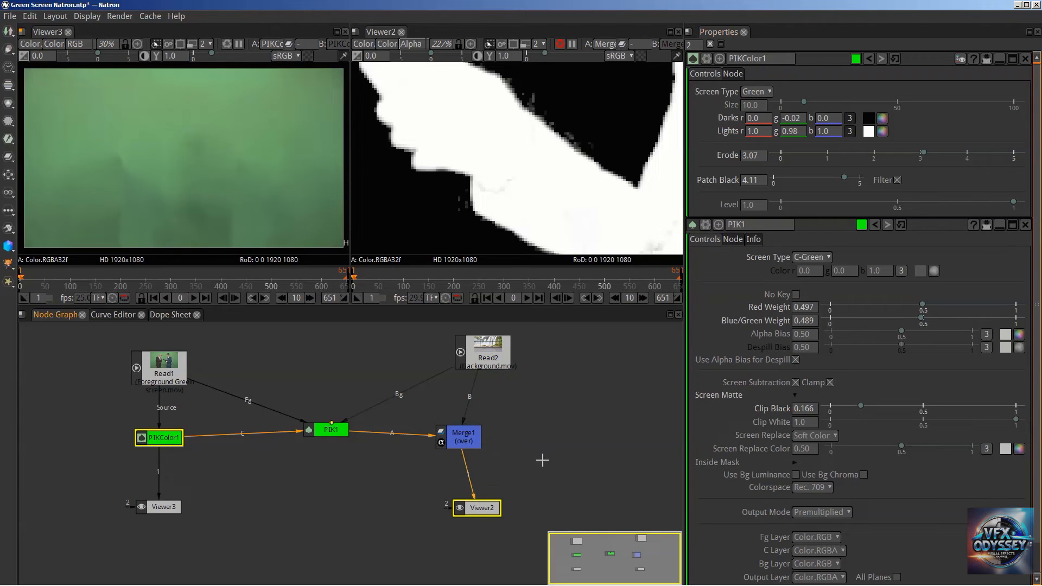
Step: Delete the Viewer2 node and decline to kill the stalled renders
key("Delete")
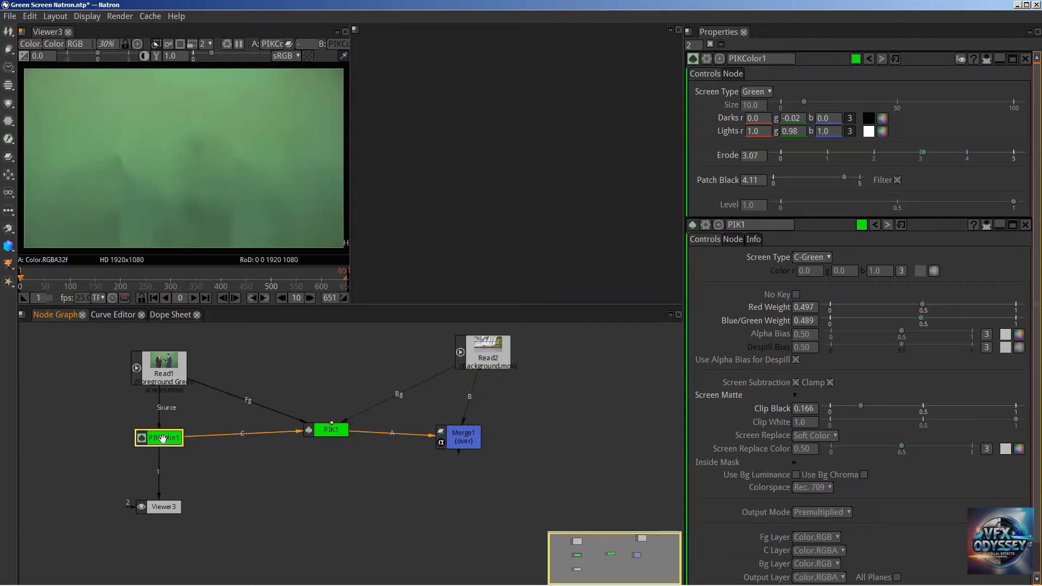
left_click_drag(161, 437, 162, 429)
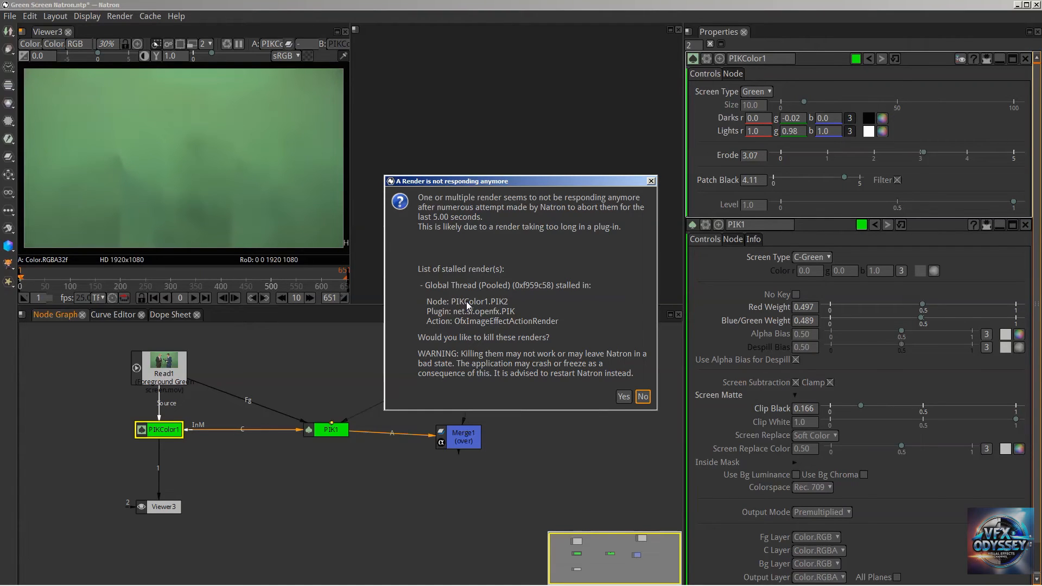
left_click(644, 398)
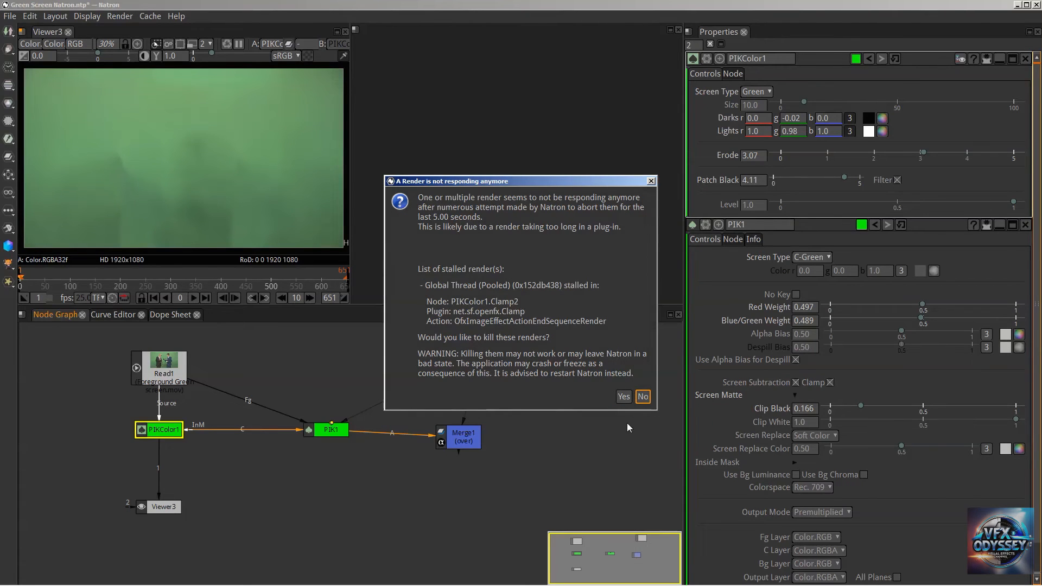
left_click(644, 398)
left_click(516, 418)
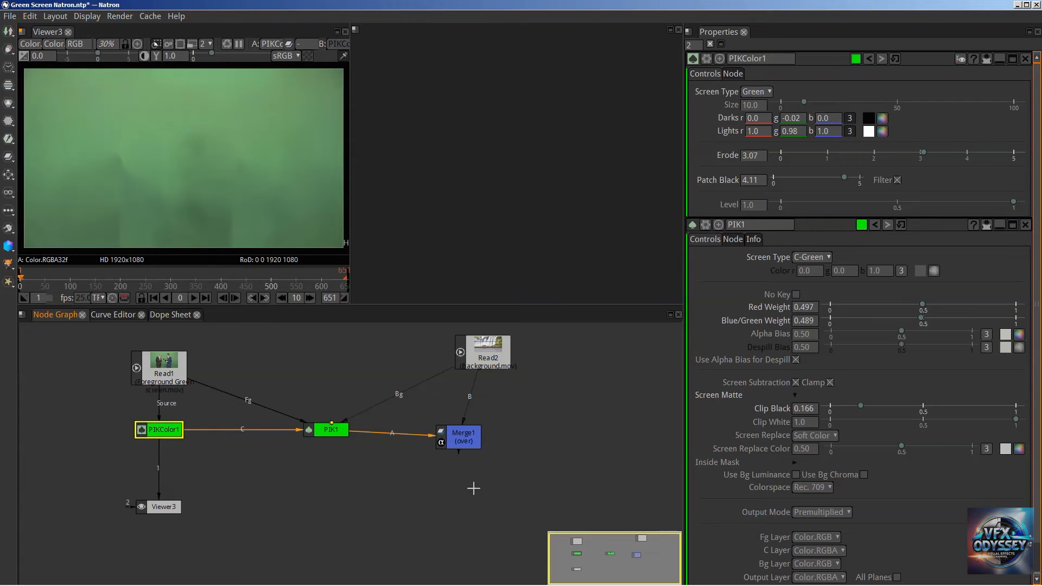
Step: Add a new Viewer node below Merge1 and connect it to Merge1's output
key("Tab")
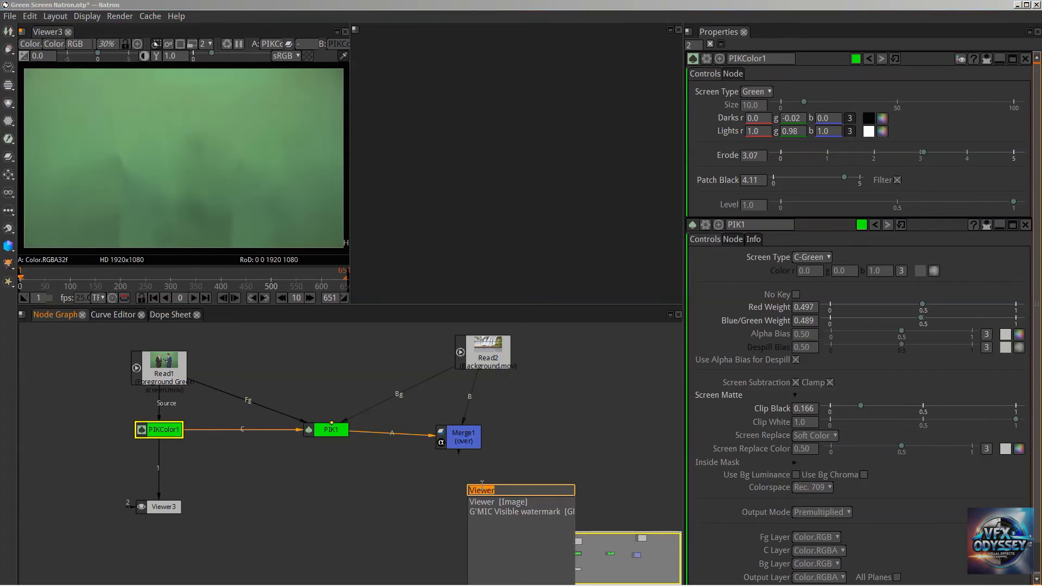
key("Return")
left_click_drag(495, 490, 459, 448)
left_click_drag(465, 498, 477, 497)
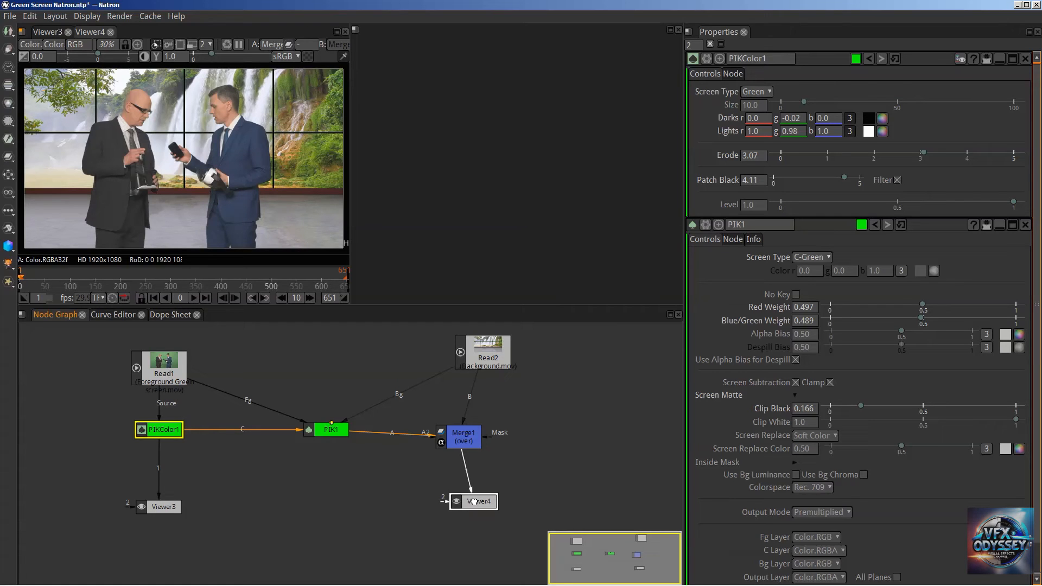
Step: Dock the Viewer4 view beside Viewer3 and close the leftover empty pane
left_click_drag(96, 33, 392, 64)
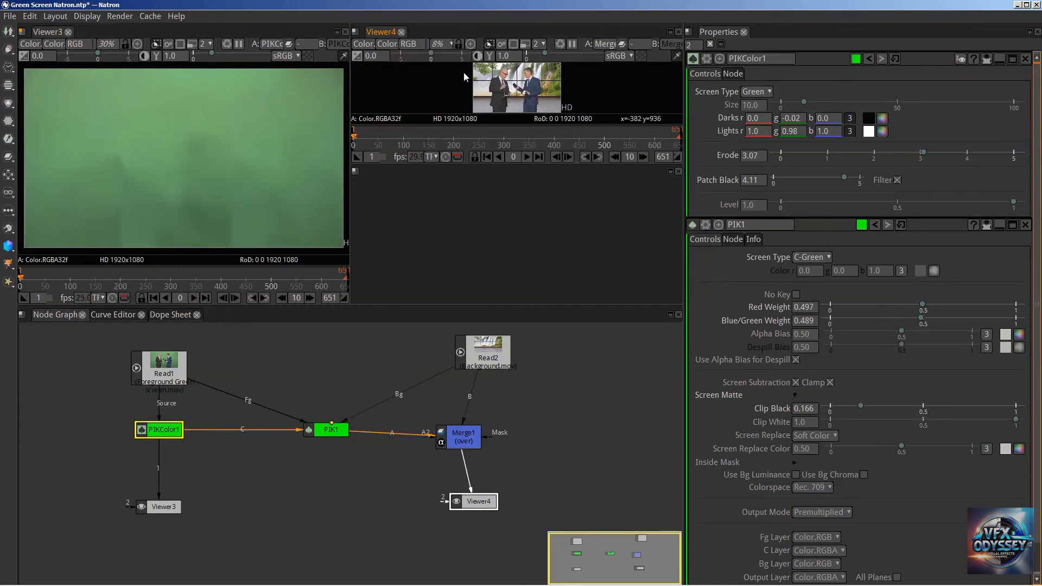
left_click(355, 171)
left_click(402, 221)
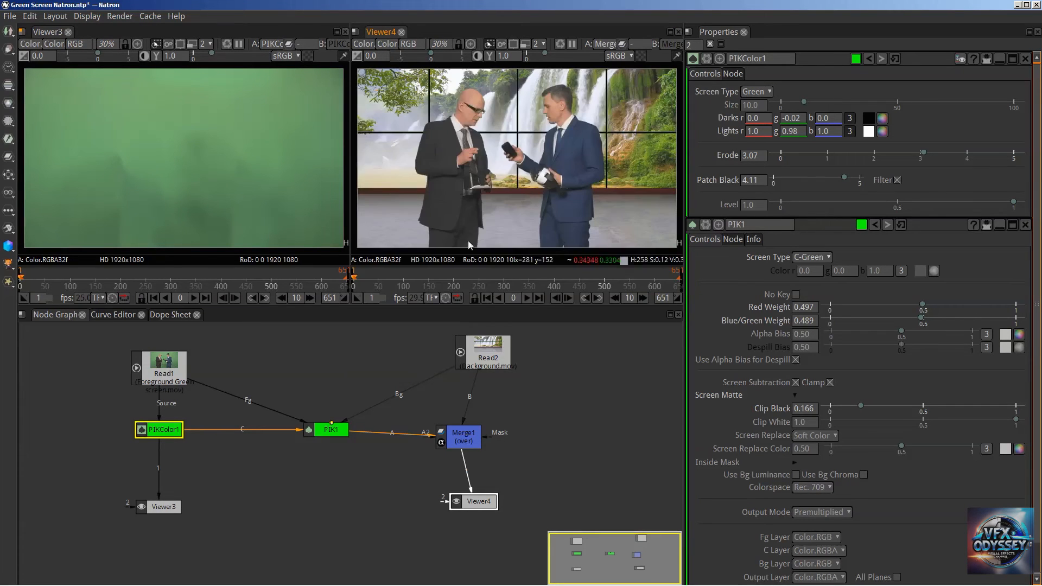
Step: Move Merge1 under the background Read2 node and place Viewer4 straight below Merge1
left_click_drag(447, 441, 463, 441)
left_click(481, 505)
left_click_drag(480, 504, 480, 514)
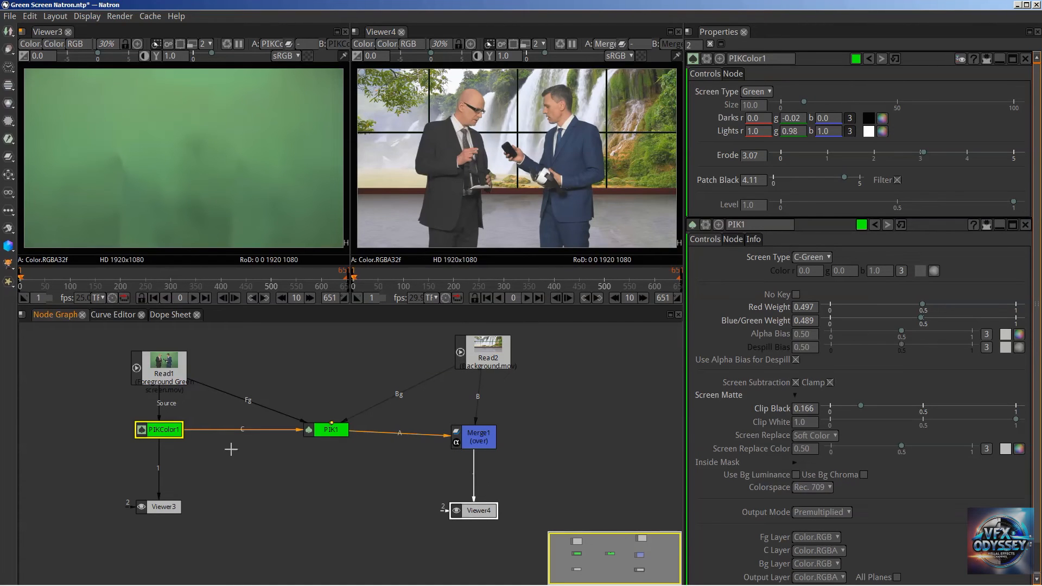
Step: Rearrange PIKColor1 and PIK1 so they sit roughly level with Merge1 in the node graph
left_click_drag(159, 429, 158, 424)
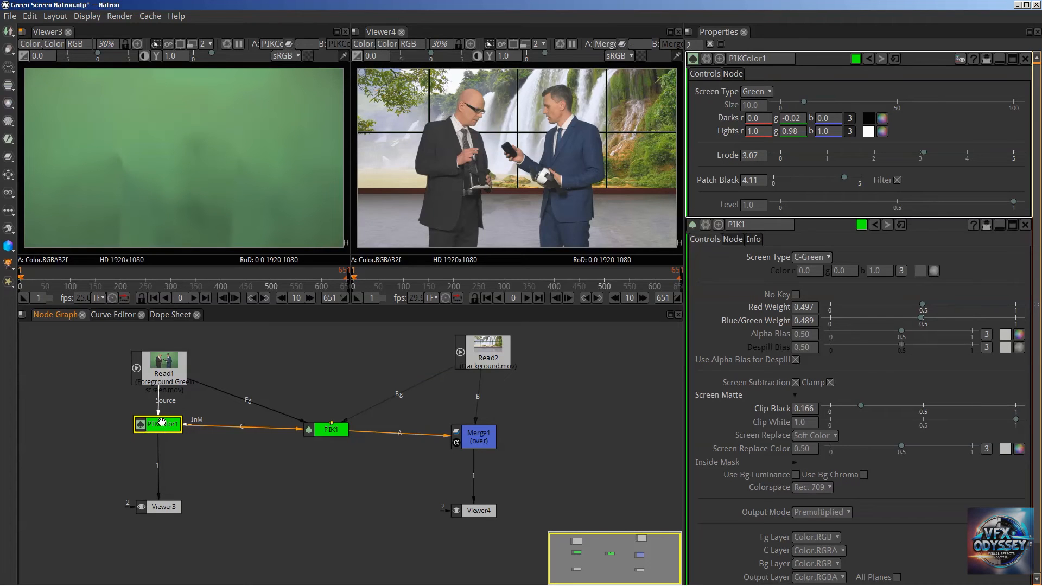
left_click_drag(160, 424, 160, 428)
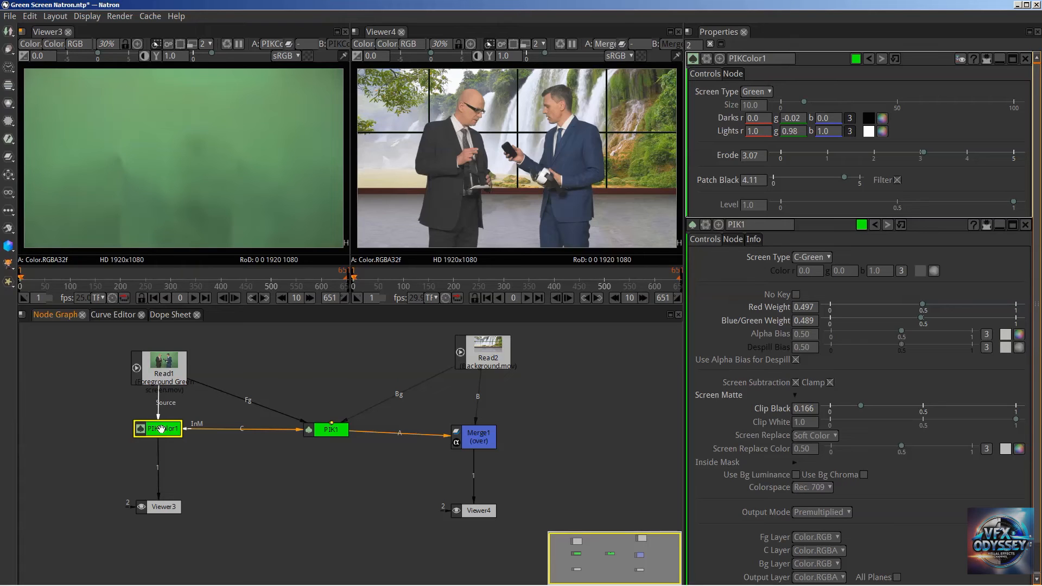
left_click_drag(161, 435, 159, 439)
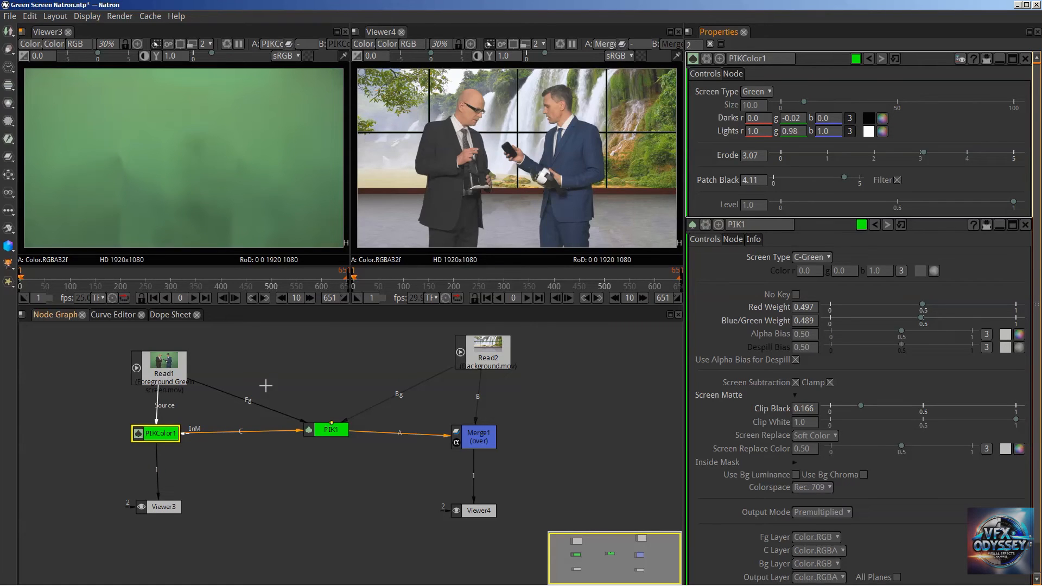
left_click_drag(332, 429, 330, 434)
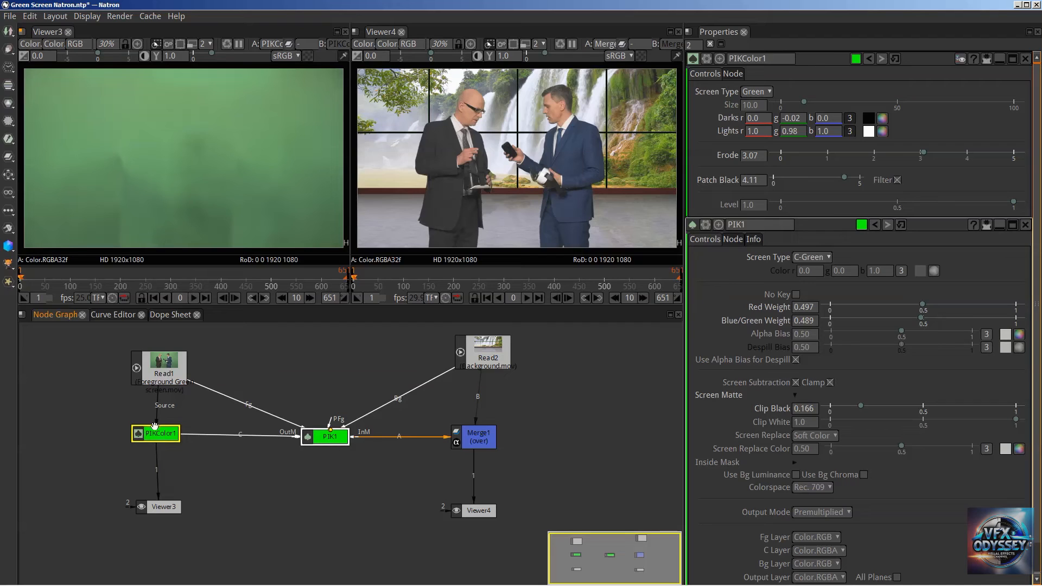
left_click_drag(325, 438, 322, 438)
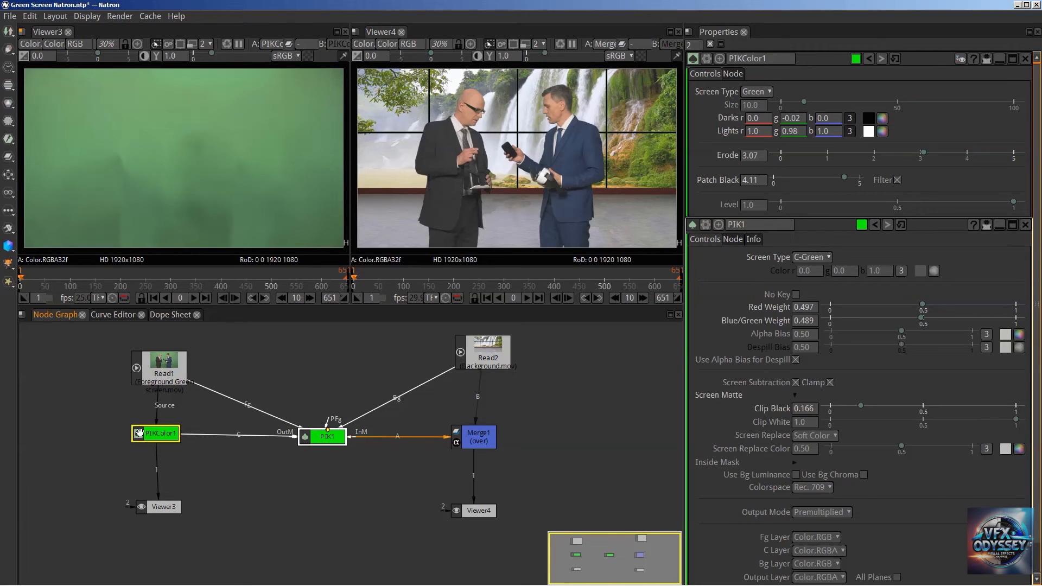
mouse_move(151, 438)
left_mouse_down()
mouse_move(156, 426)
mouse_move(155, 447)
left_mouse_up()
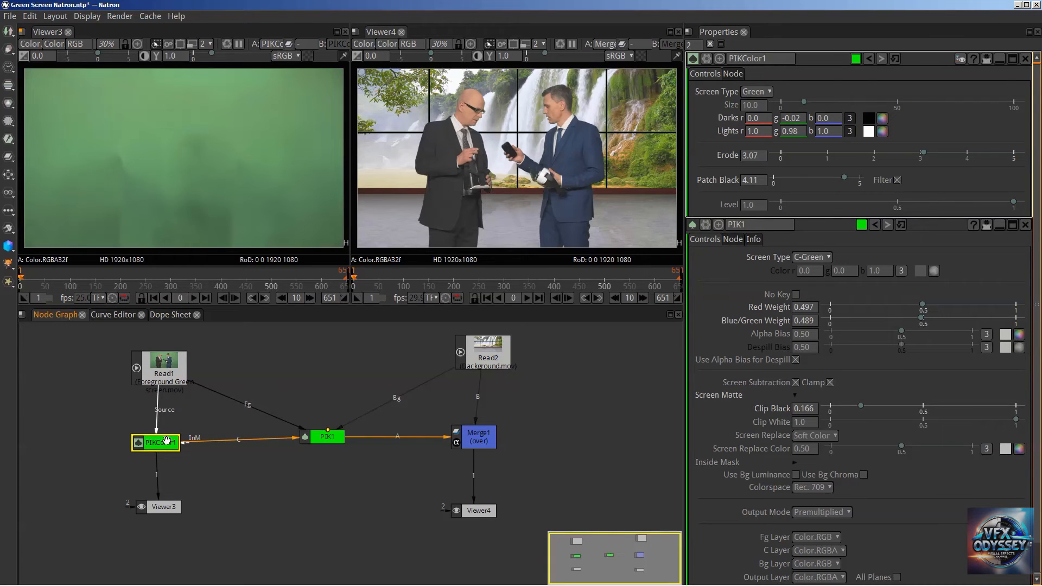
left_click_drag(152, 444, 157, 437)
left_click(331, 437)
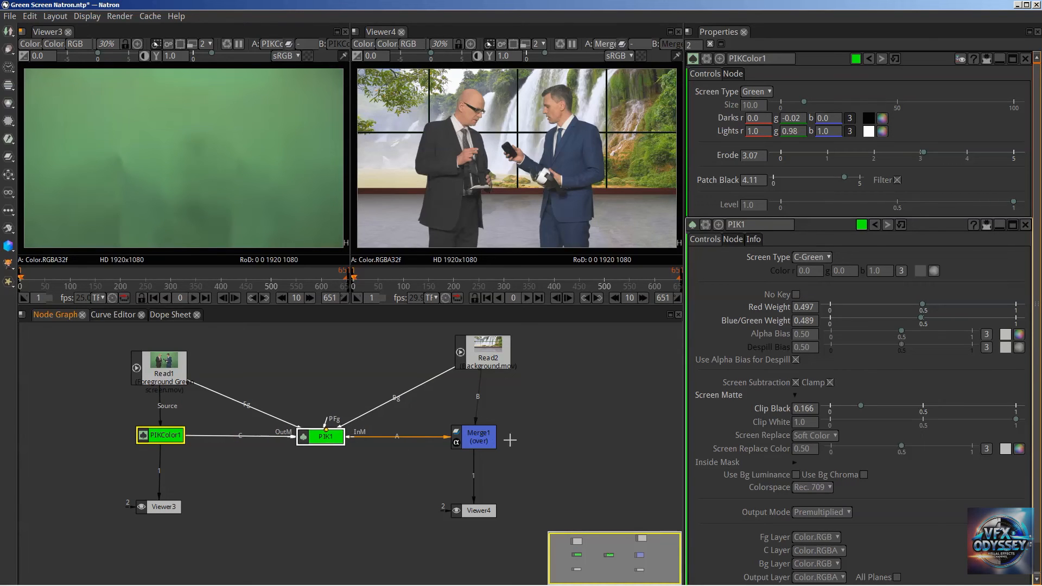
Step: Shift Merge1 slightly further from PIK1 and realign Viewer4 beneath it
left_click_drag(494, 442, 504, 443)
left_click(484, 513)
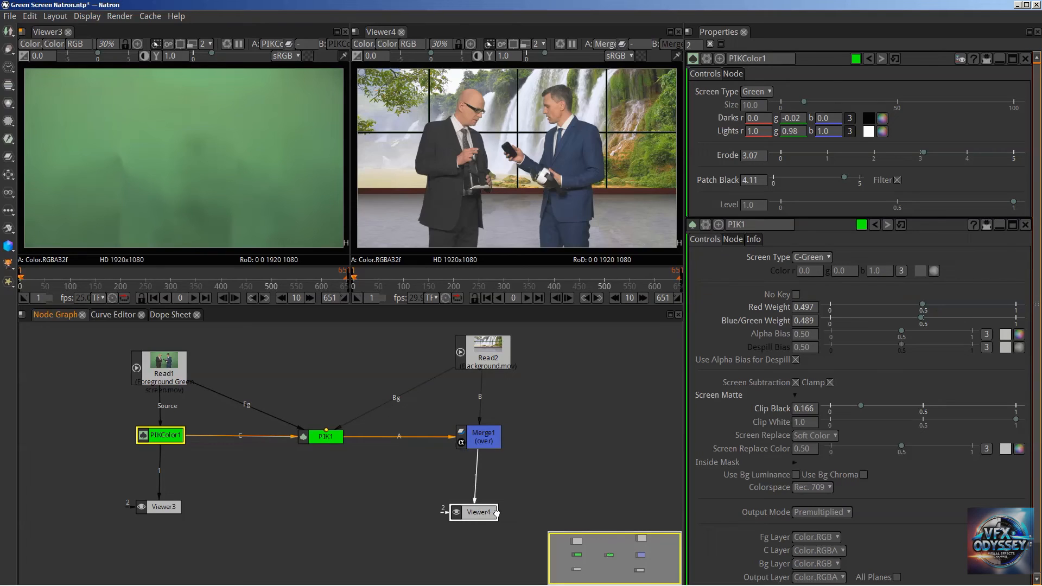
left_click(560, 482)
left_click_drag(487, 514, 491, 511)
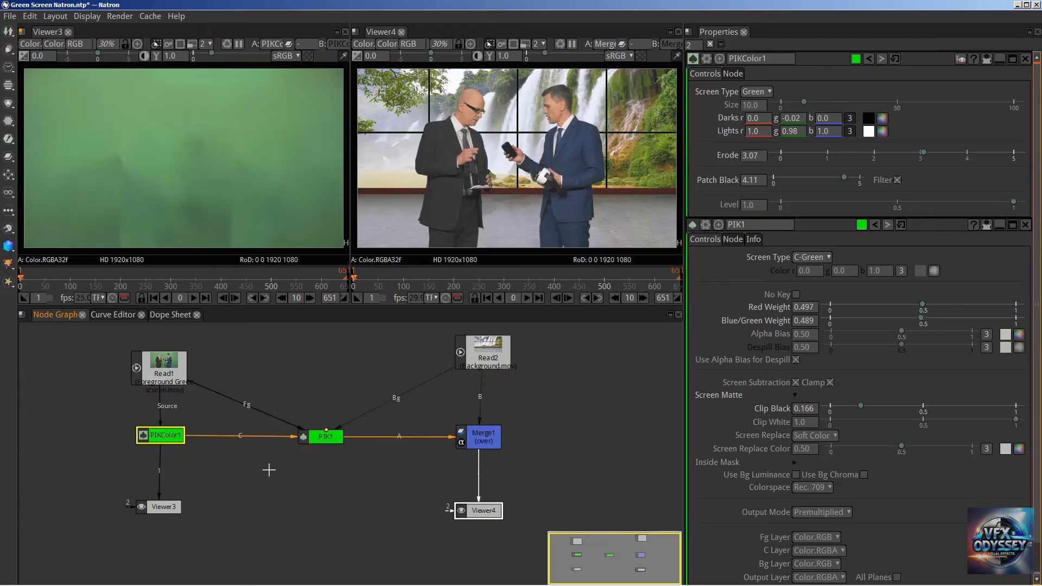
Step: Review the properties of PIK1 and PIKColor1, including PIK1's Clip Black setting
left_click(325, 437)
double_click(325, 437)
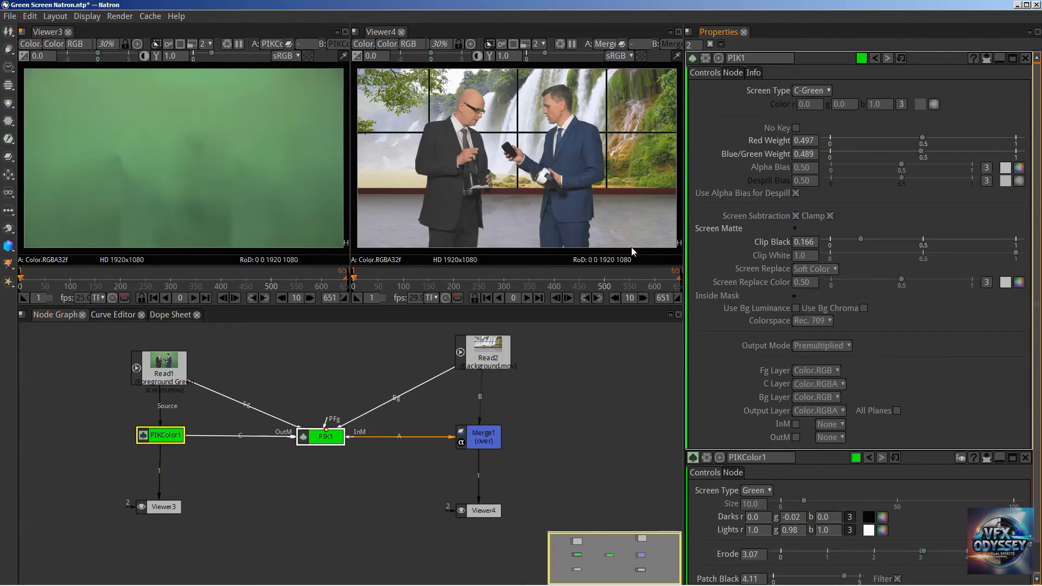
double_click(163, 436)
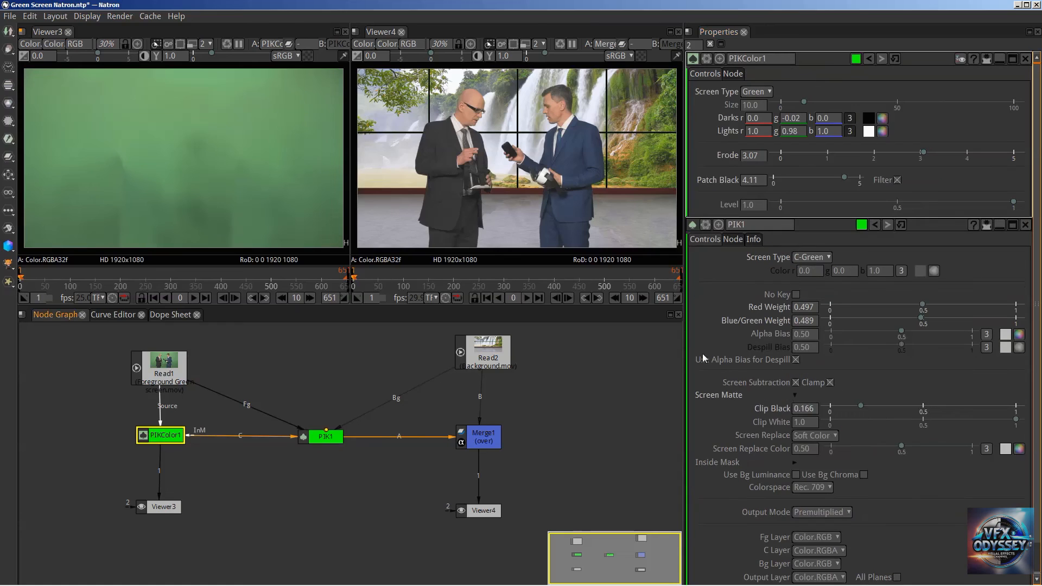
left_click(325, 437)
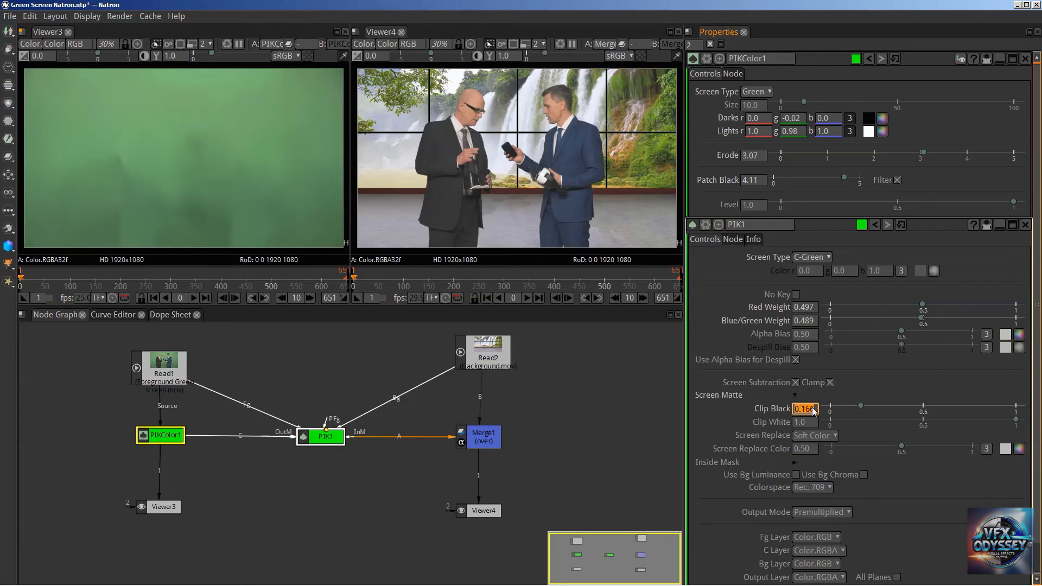
Step: Display the Alpha channel in Viewer4, examine the hand area closely, and set PIK1's Clip Black to 0.189
left_click(408, 43)
left_click(429, 120)
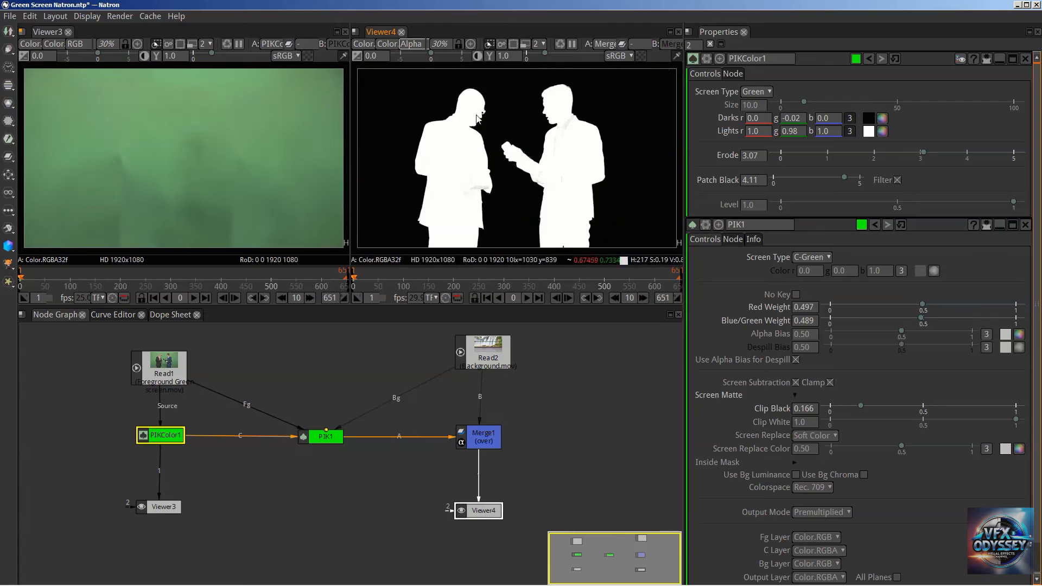
scroll(512, 144, "up", 6)
scroll(590, 187, "up", 1)
left_click_drag(591, 187, 530, 119)
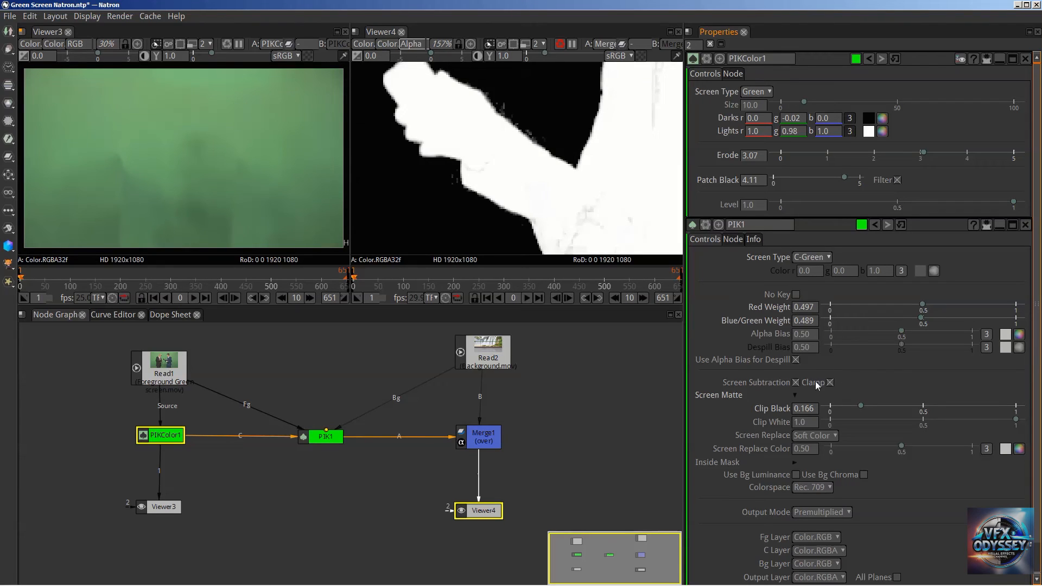
left_click(865, 408)
Step: Kill the stalled Merge1 render and delete the Viewer4 node
mouse_move(485, 507)
left_mouse_down()
mouse_move(483, 527)
mouse_move(479, 505)
left_mouse_up()
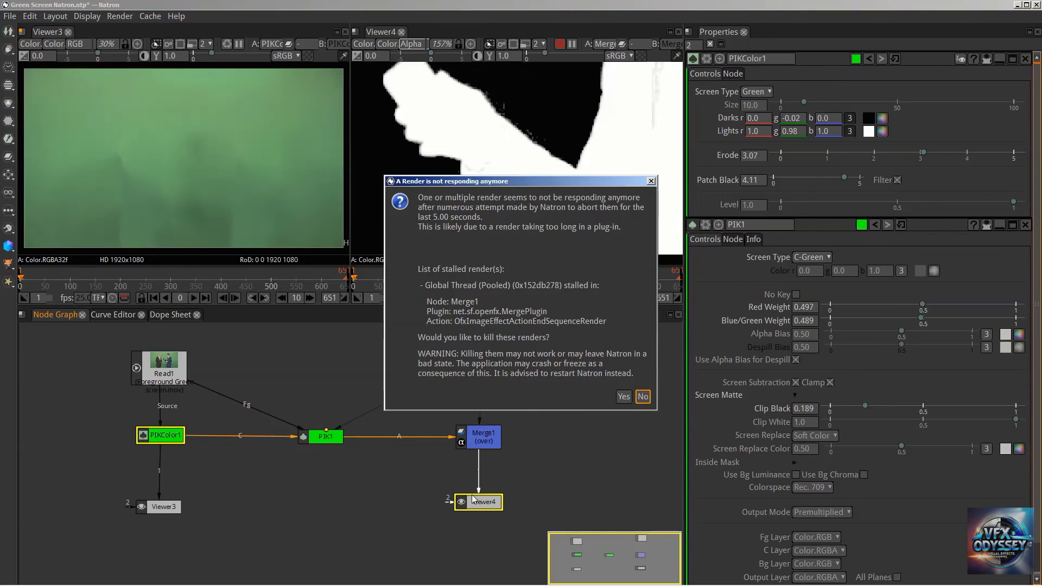
left_click(624, 400)
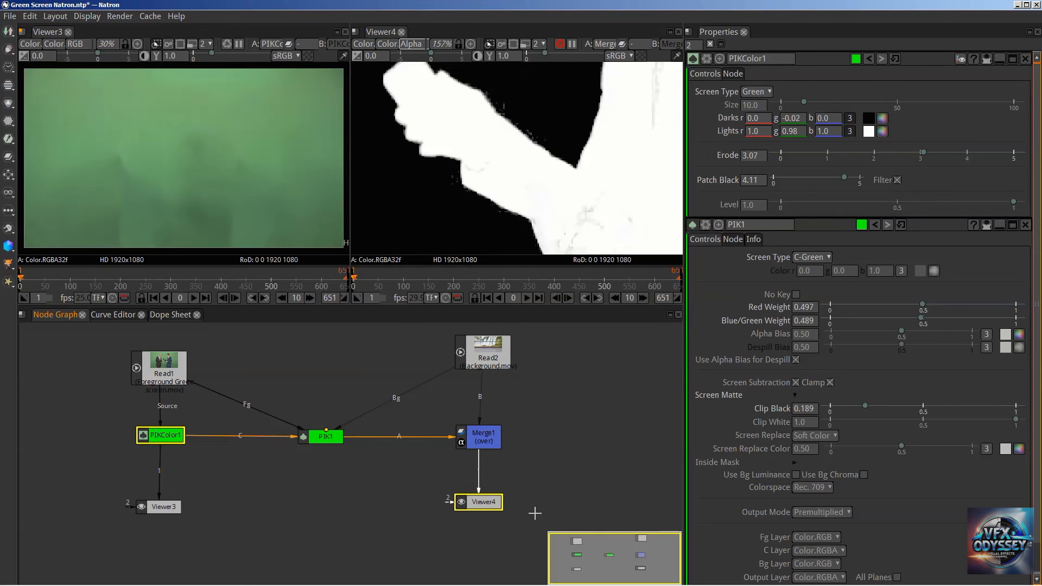
key("Delete")
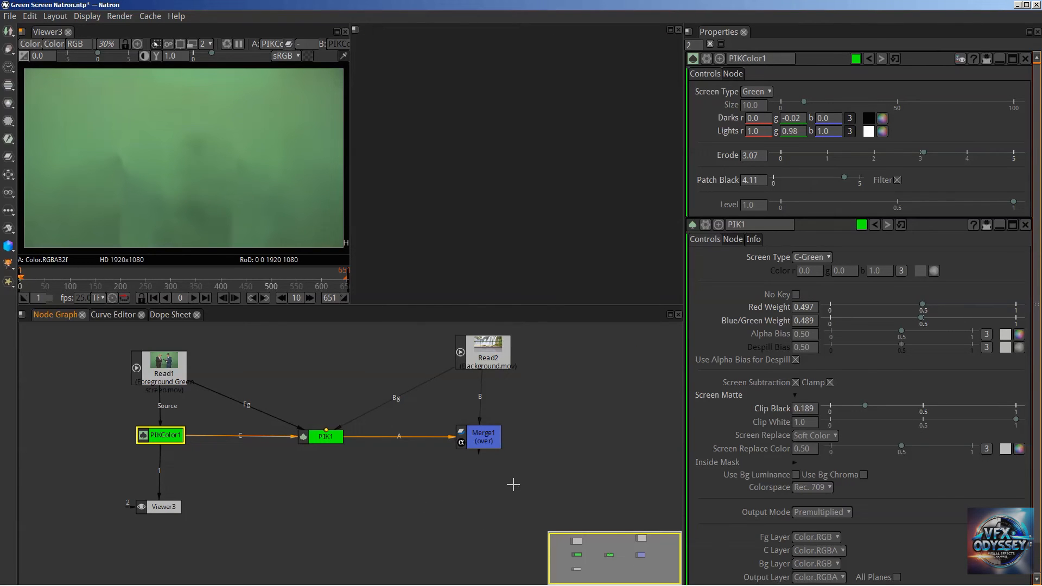
Step: Connect a replacement Viewer node to Merge1, killing the stalled render on the way, and dock its view beside Viewer3
key("Tab")
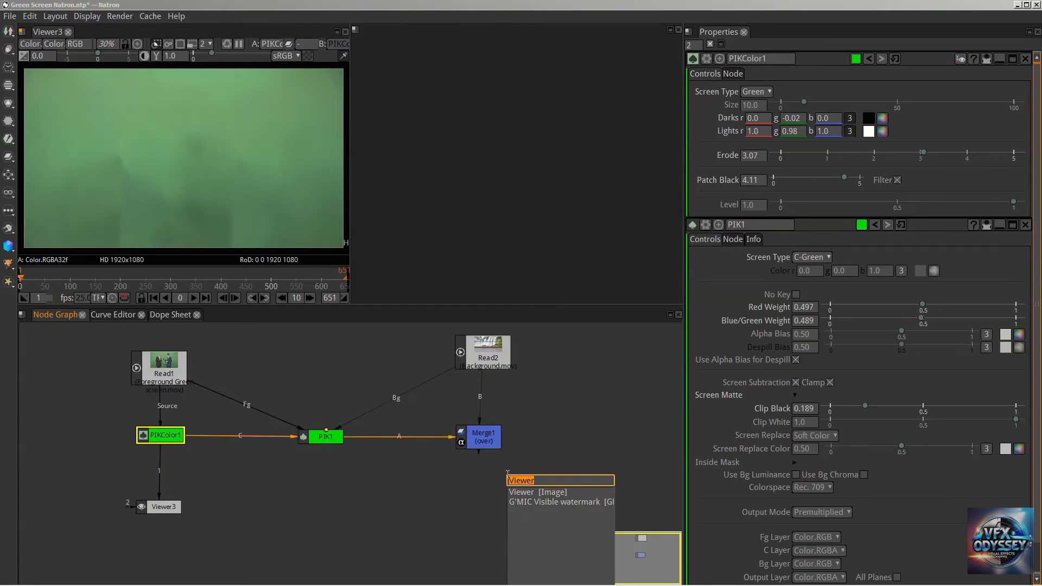
key("Return")
left_click_drag(529, 488, 473, 522)
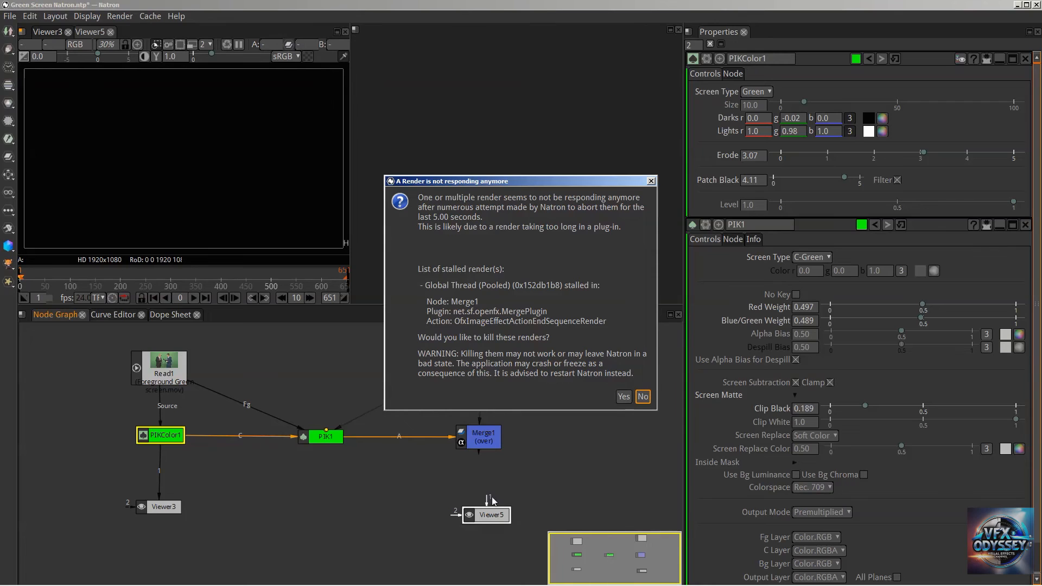
left_click(622, 399)
left_click_drag(487, 499, 474, 444)
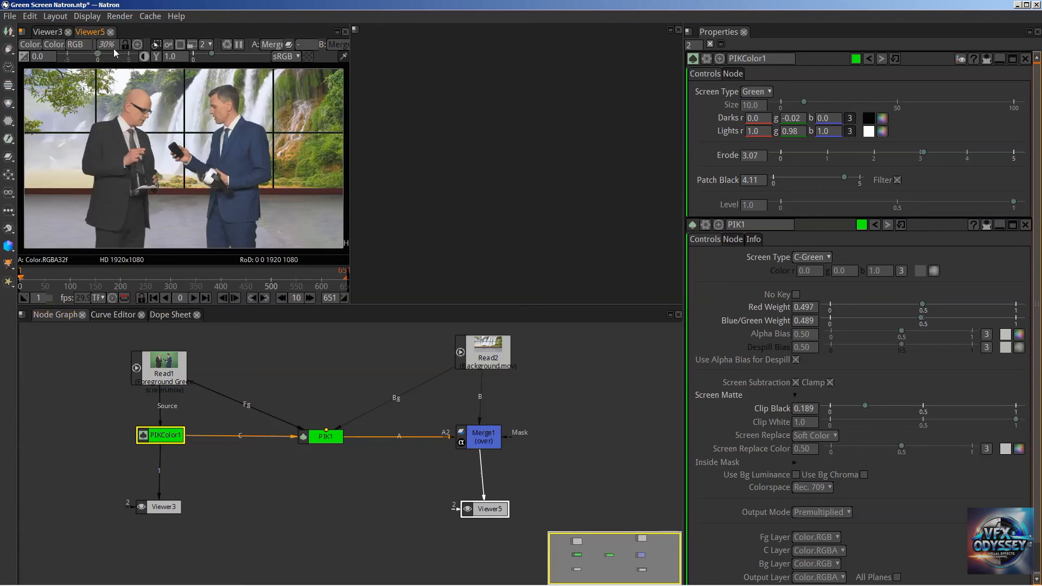
left_click_drag(90, 33, 409, 109)
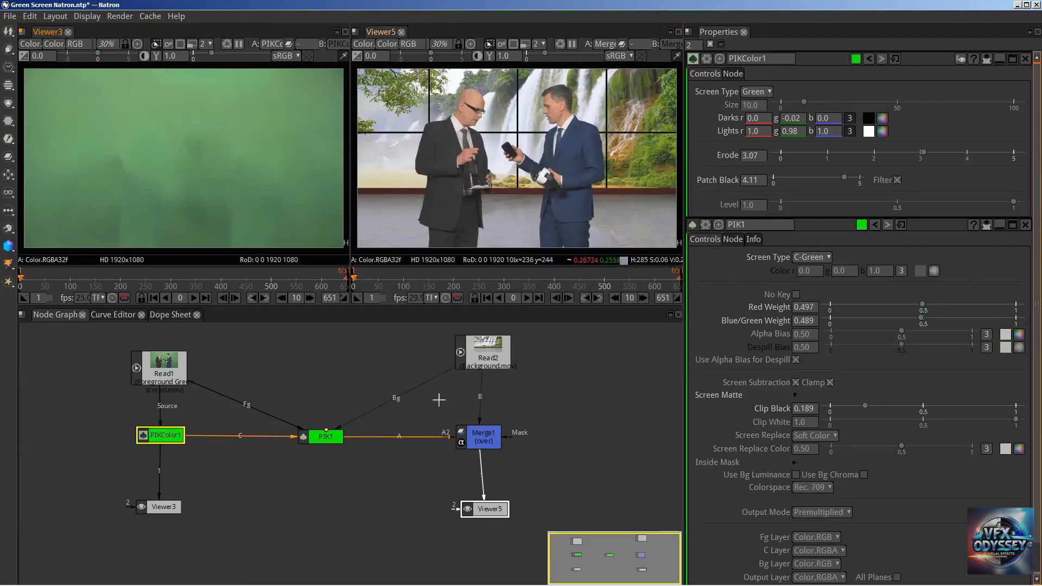
Step: Set PIK1's Red Weight to 0.49 and Blue/Green Weight to 0.481
left_click_drag(481, 440, 485, 440)
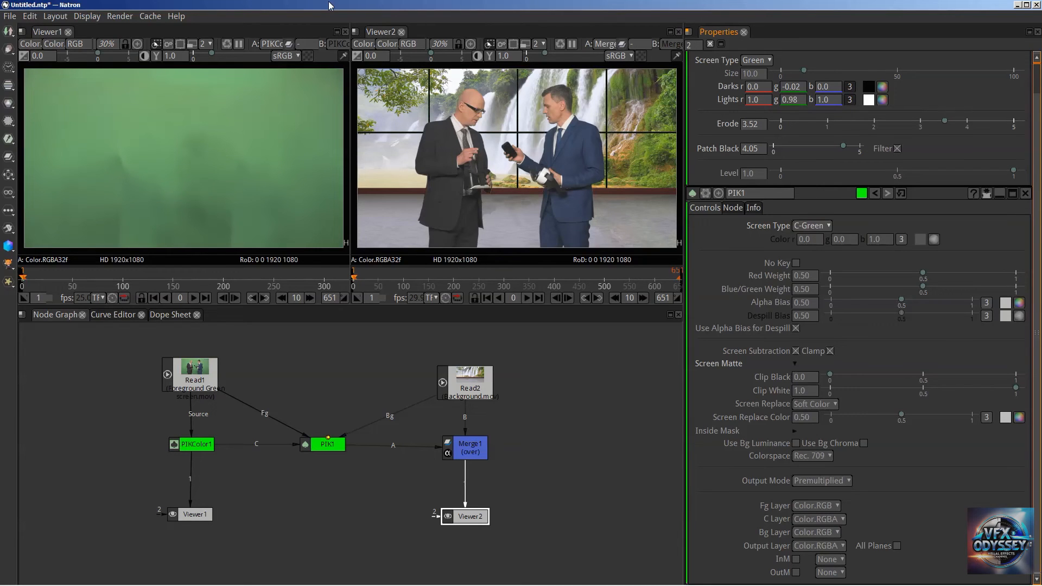
left_click(194, 446)
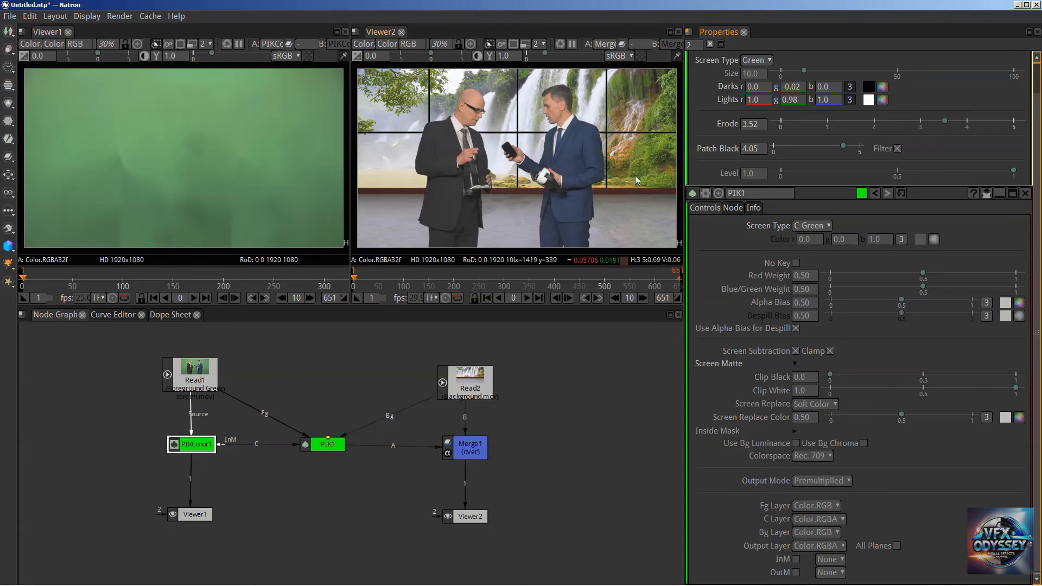
left_click(324, 450)
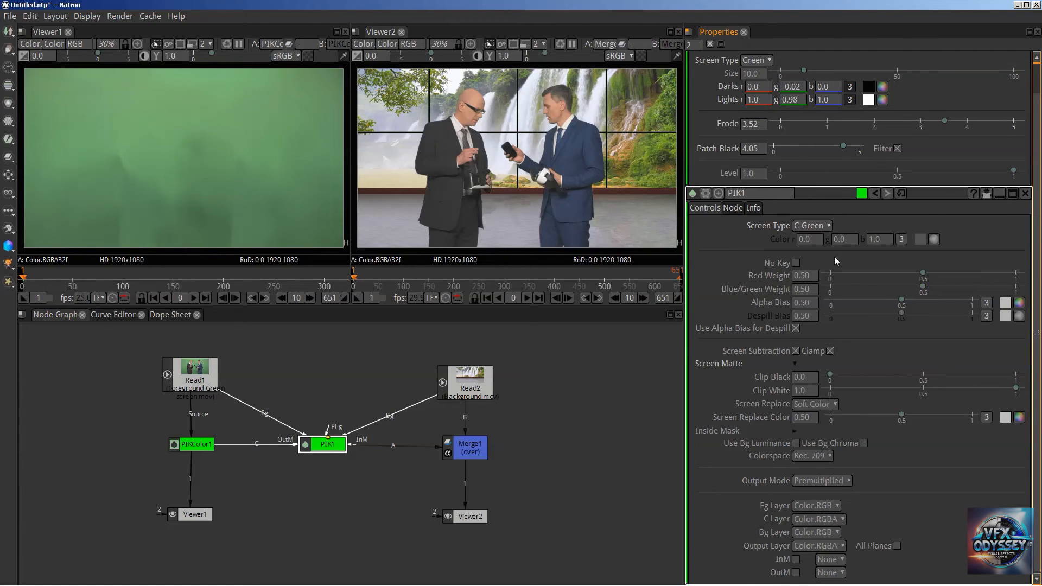
left_click_drag(924, 274, 920, 288)
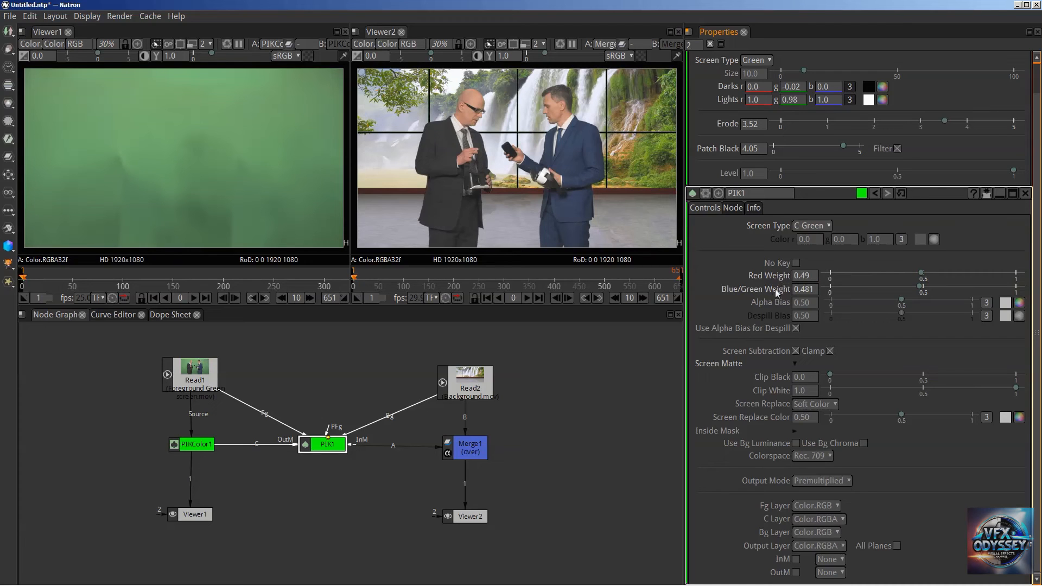
double_click(798, 289)
Step: Display the Alpha channel in Viewer2 and set PIK1's Clip Black to 0.11 and Clip White to 0.744
left_click(411, 46)
left_click(427, 126)
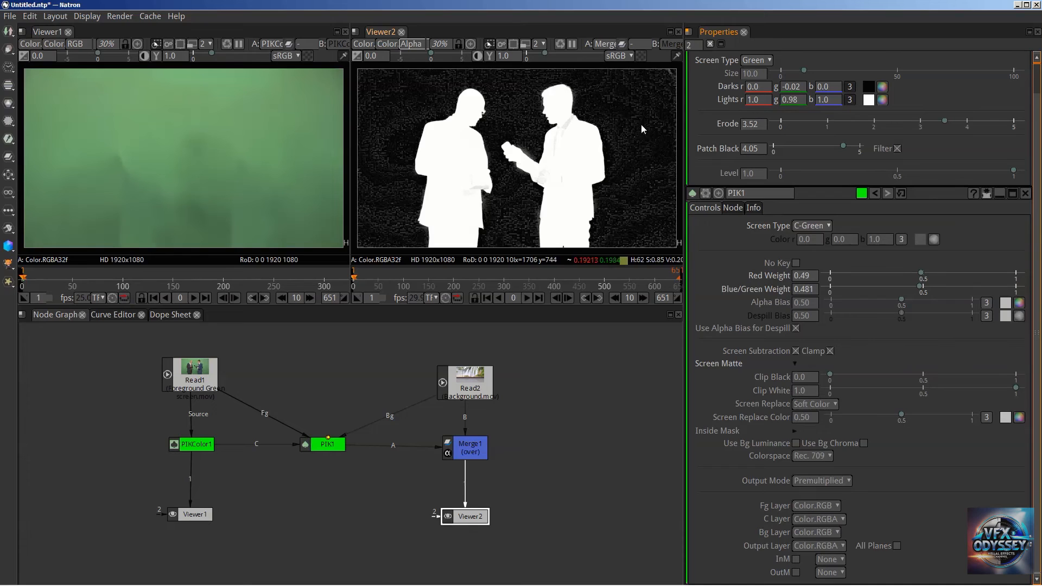
mouse_move(748, 288)
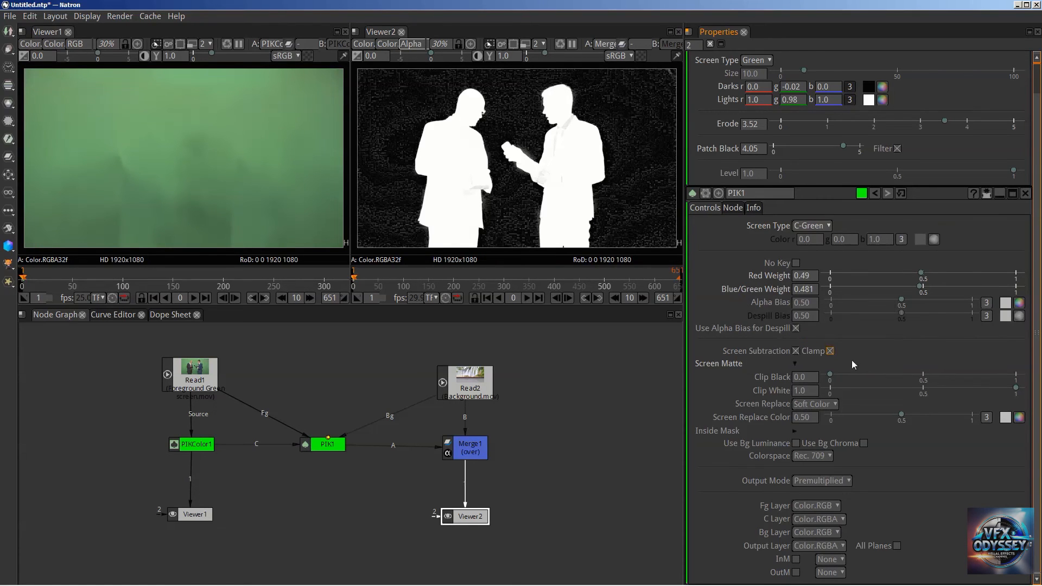
left_click_drag(829, 375, 851, 374)
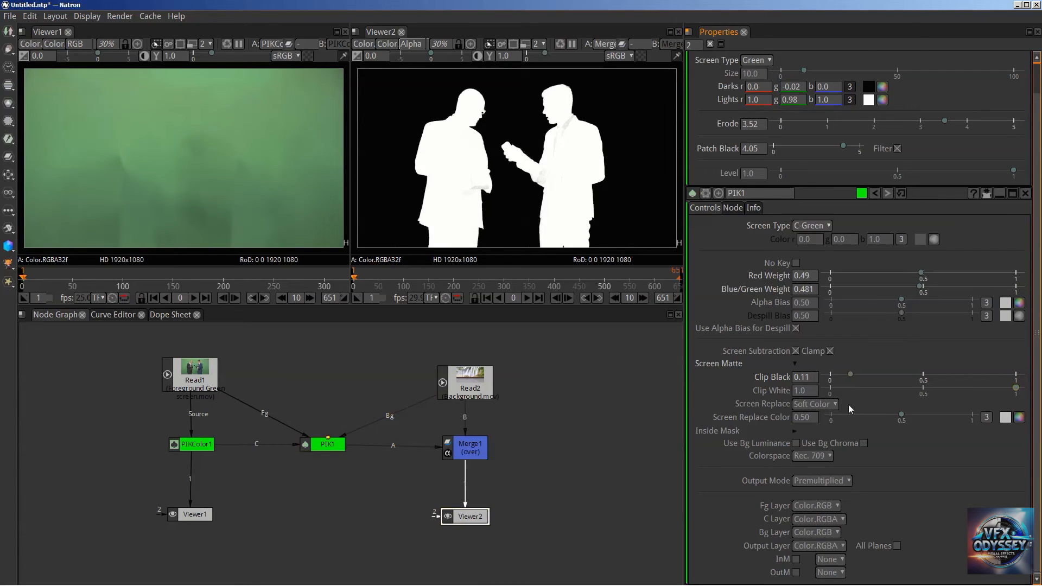
left_click_drag(1016, 389, 969, 383)
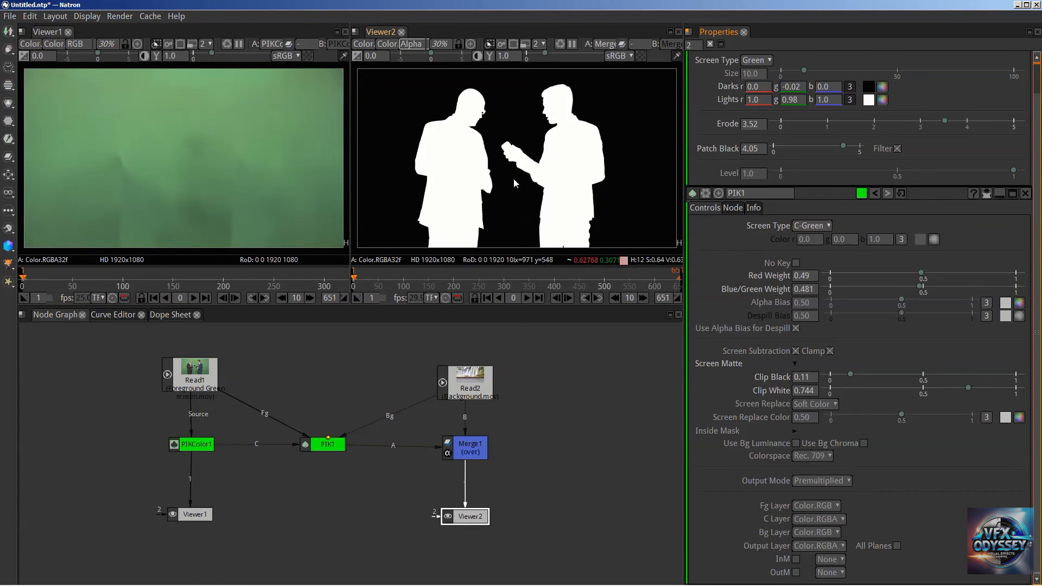
Step: Set PIK1's Clip Black to 0.181 to clean the matte around the hand, and return Viewer2 to RGB
scroll(514, 187, "up", 6)
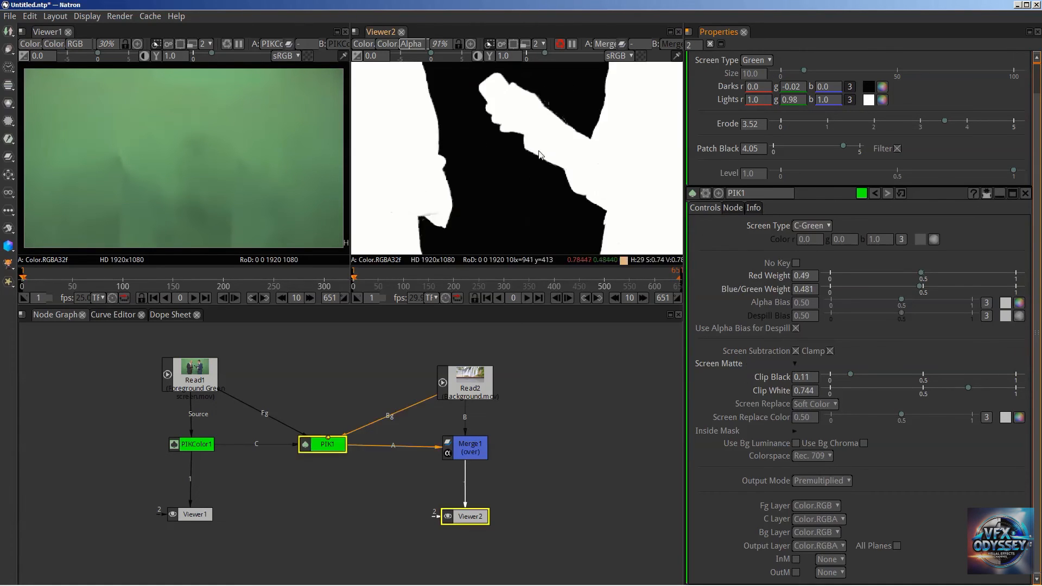
scroll(575, 106, "up", 5)
left_click_drag(579, 110, 575, 172)
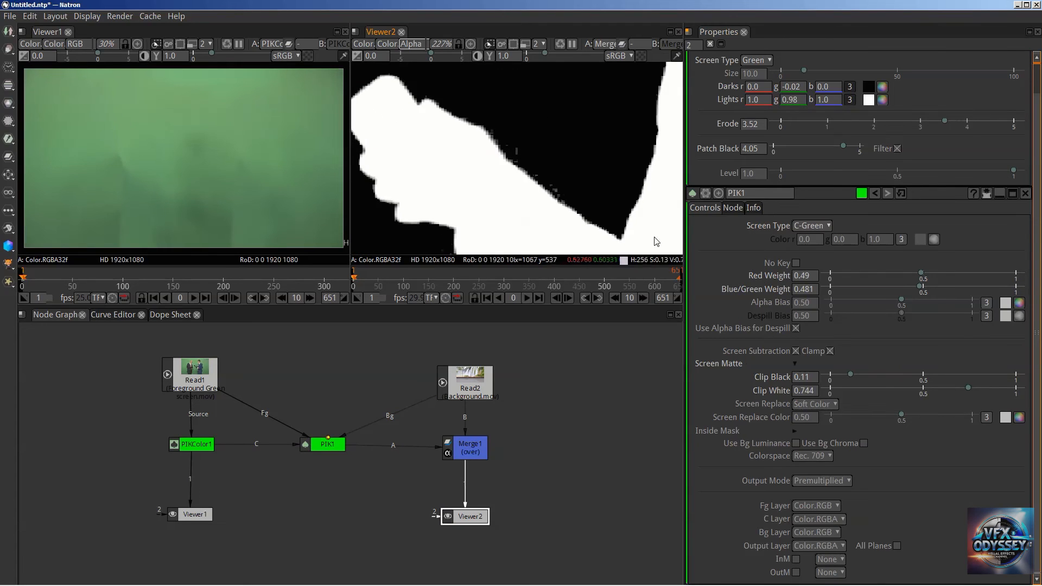
left_click_drag(850, 373, 864, 368)
scroll(518, 185, "down", 1)
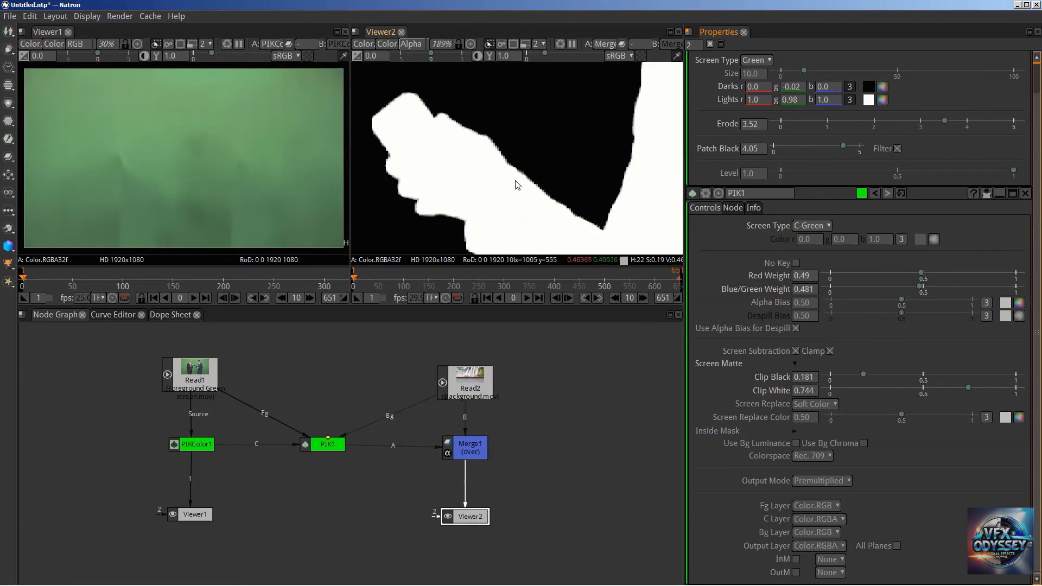
scroll(517, 185, "down", 4)
key("f")
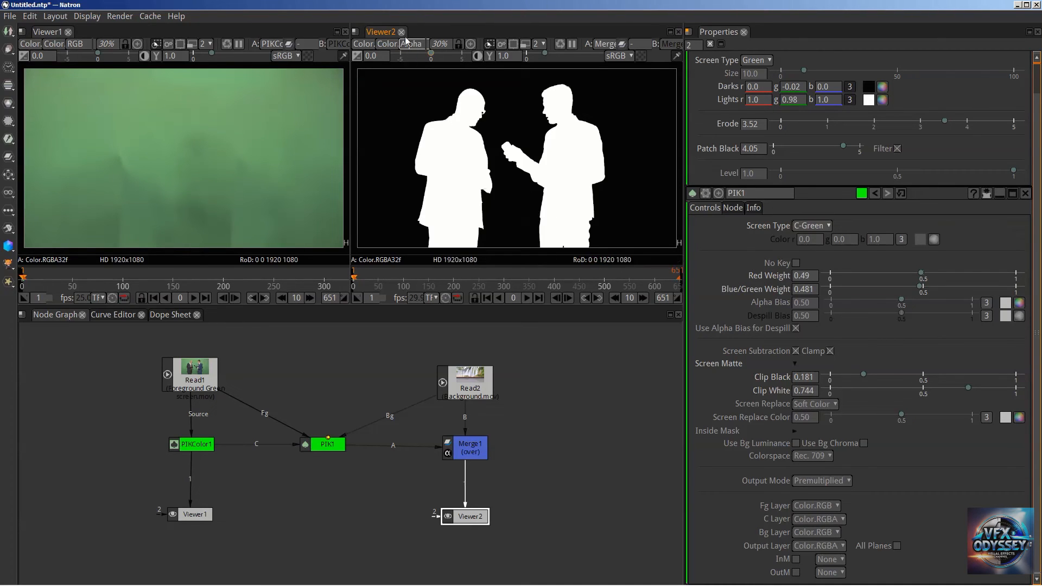
left_click(413, 66)
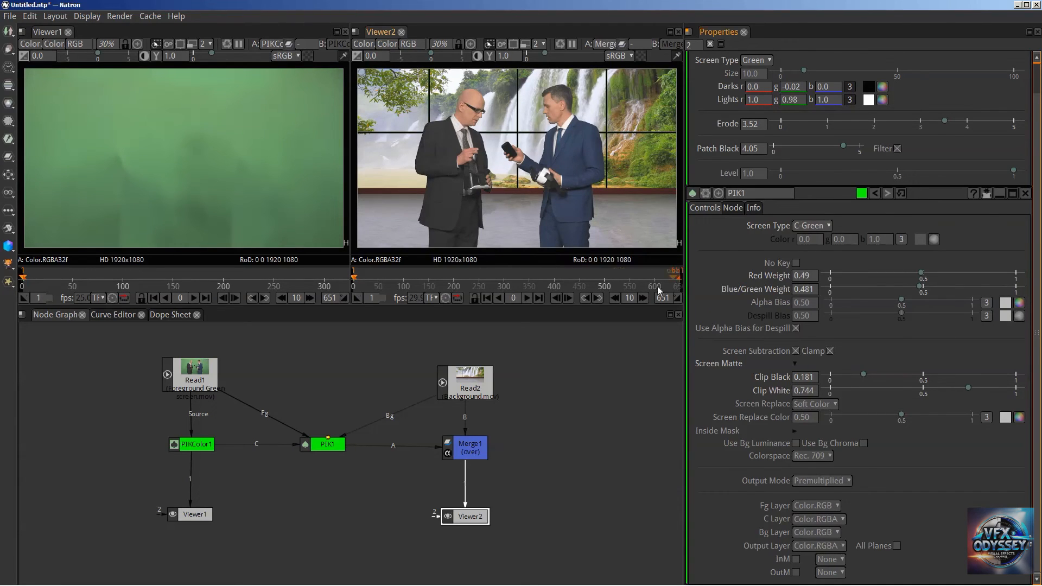
Step: Move the Read2, Merge1 and Viewer2 nodes farther from PIK1 to make room in the node graph
left_click_drag(469, 388, 555, 380)
left_click_drag(480, 459, 558, 459)
left_click_drag(467, 516, 532, 516)
left_click(396, 467)
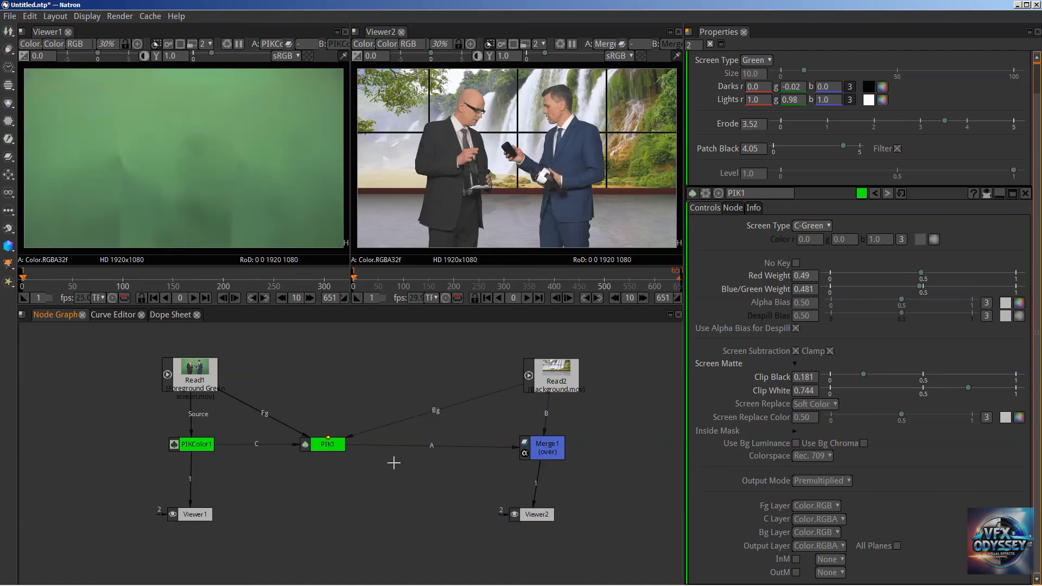
Step: Insert a Despill node between PIK1 and Merge1
left_click(327, 446)
key("Tab")
type("despil")
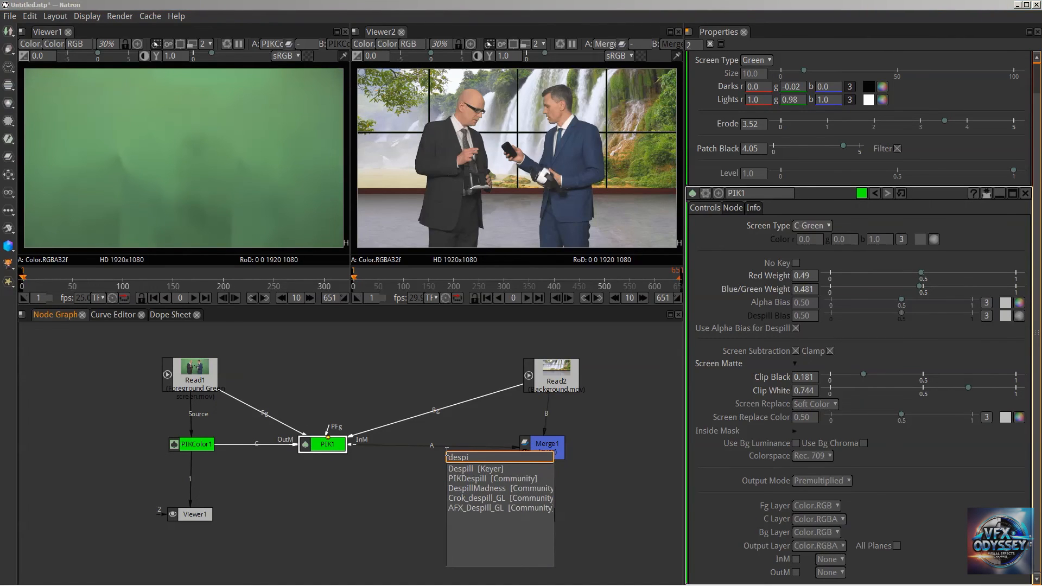
key("Return")
left_click_drag(336, 474, 421, 459)
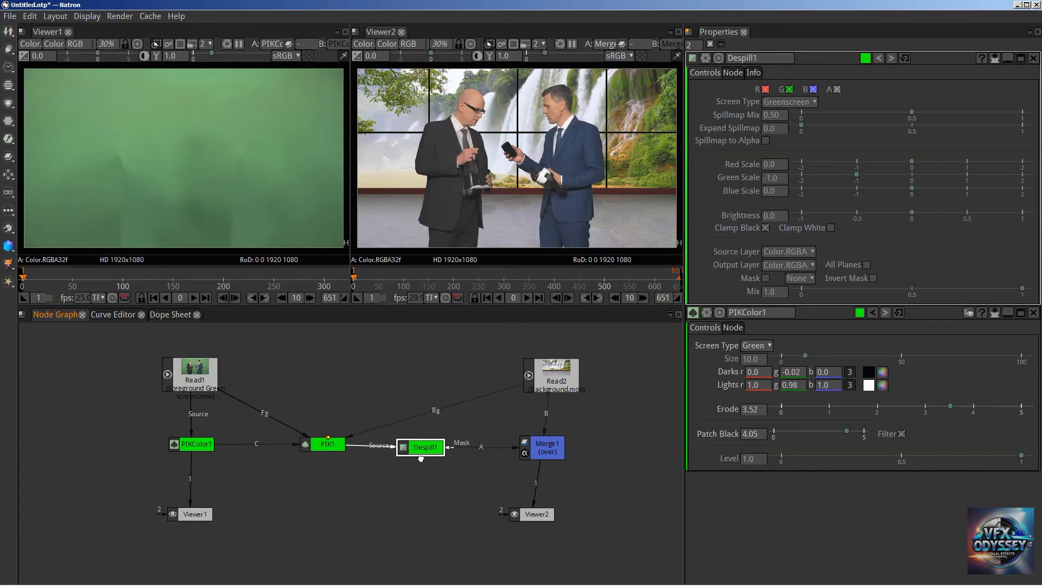
Step: Set Despill1's Expand Spillmap to 0.169 while checking the skin edges up close in Viewer2
double_click(776, 115)
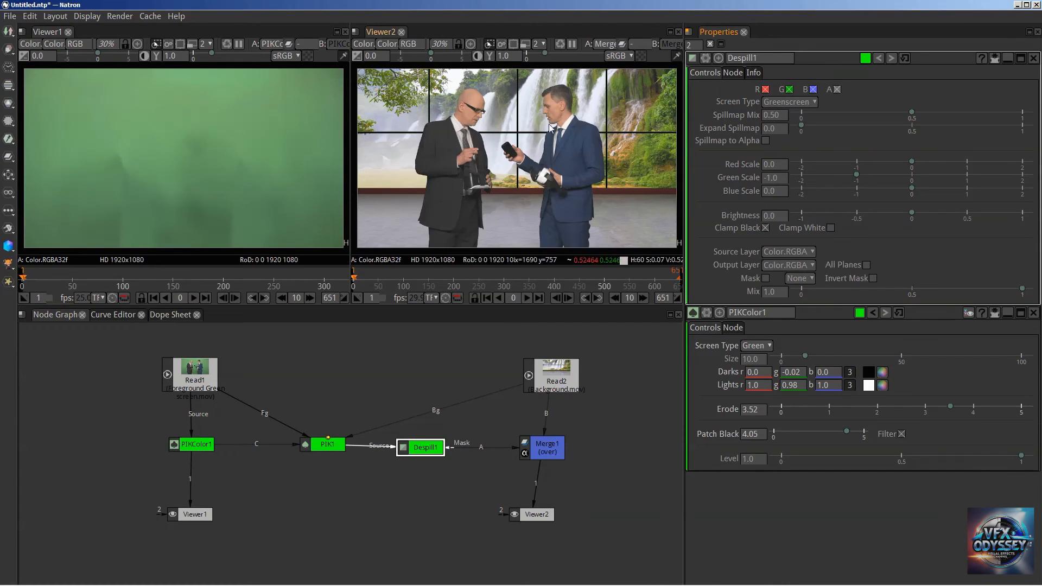
scroll(550, 108, "up", 15)
scroll(496, 160, "up", 6)
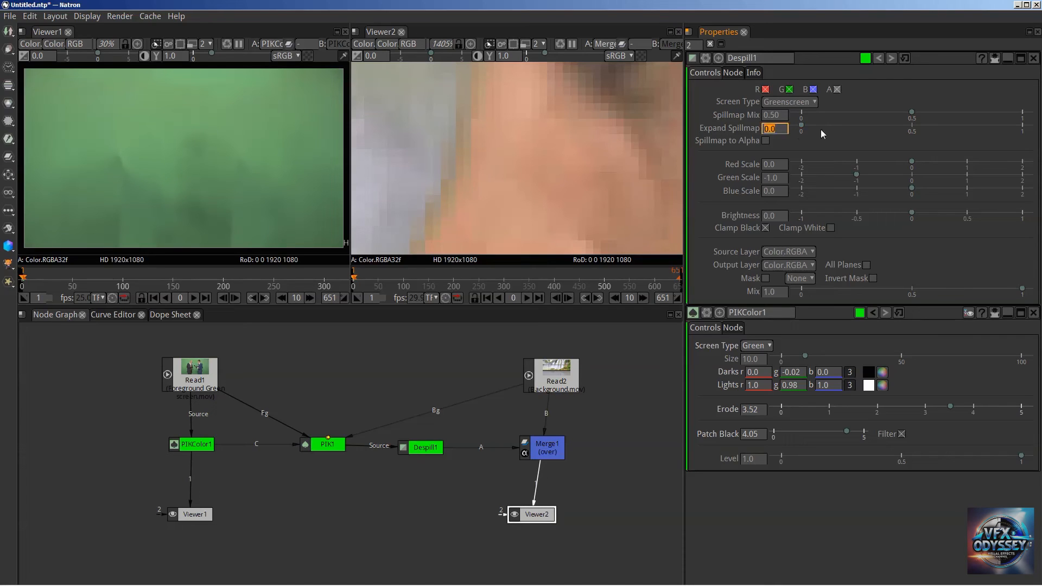
left_click(802, 127)
left_click_drag(803, 127, 837, 122)
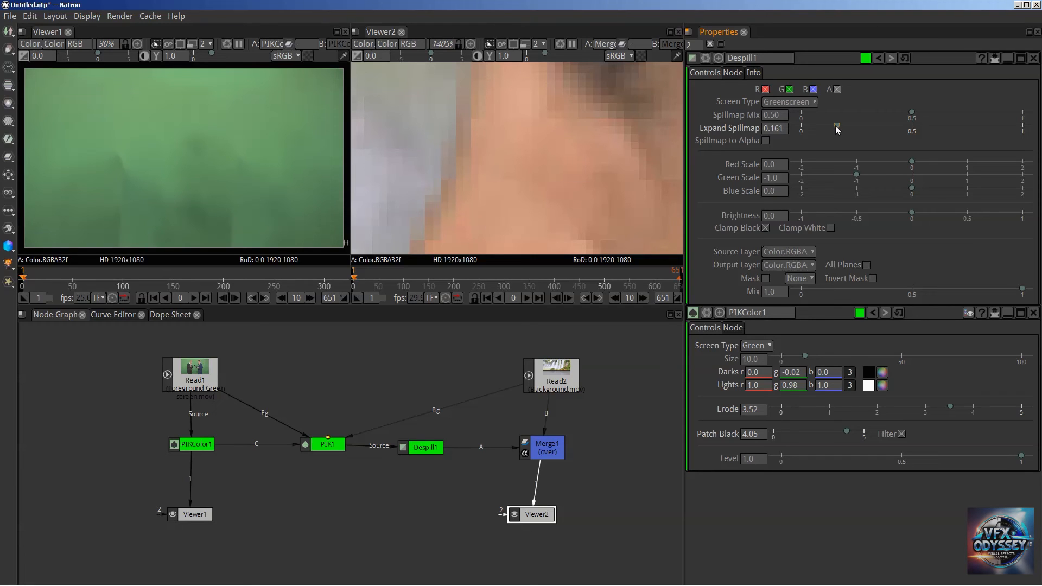
left_click_drag(837, 127, 841, 130)
Step: Examine the keyed edges around both men's faces in Viewer2 for remaining green spill, then fit the whole frame
scroll(526, 116, "down", 10)
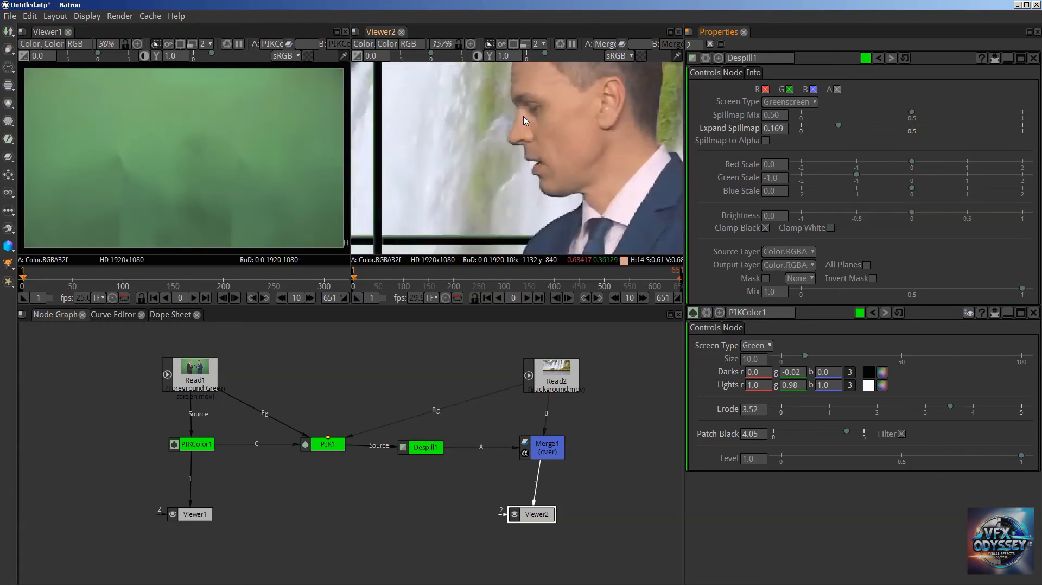
scroll(601, 151, "down", 3)
scroll(601, 151, "down", 3)
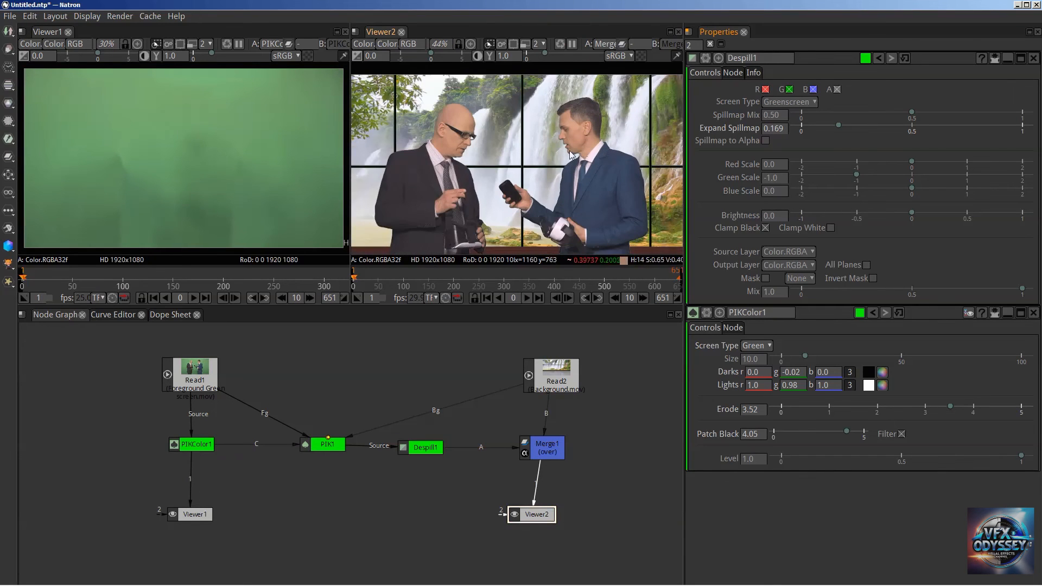
scroll(647, 128, "up", 11)
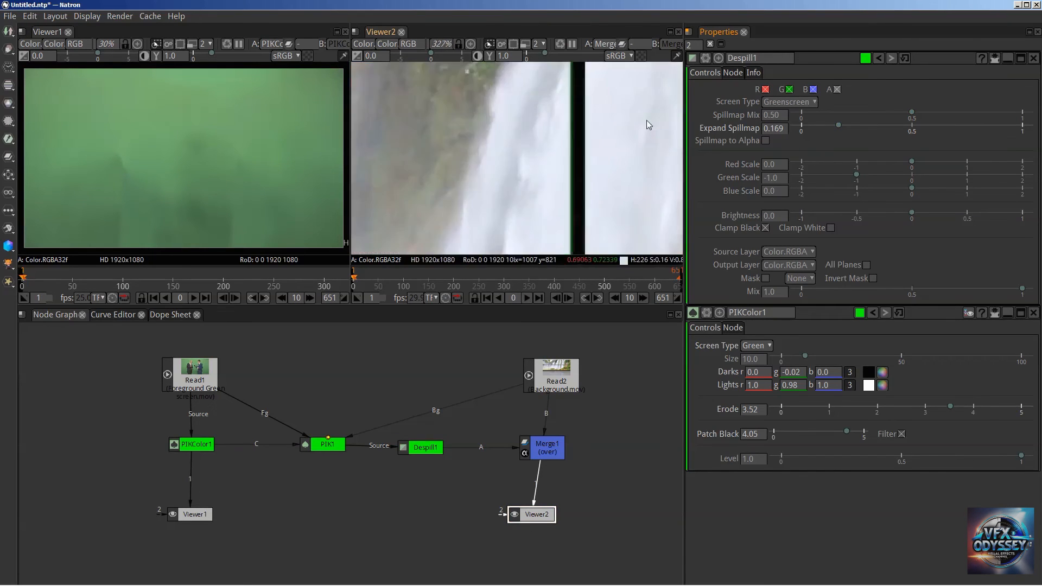
left_click_drag(670, 97, 378, 121)
scroll(528, 132, "up", 5)
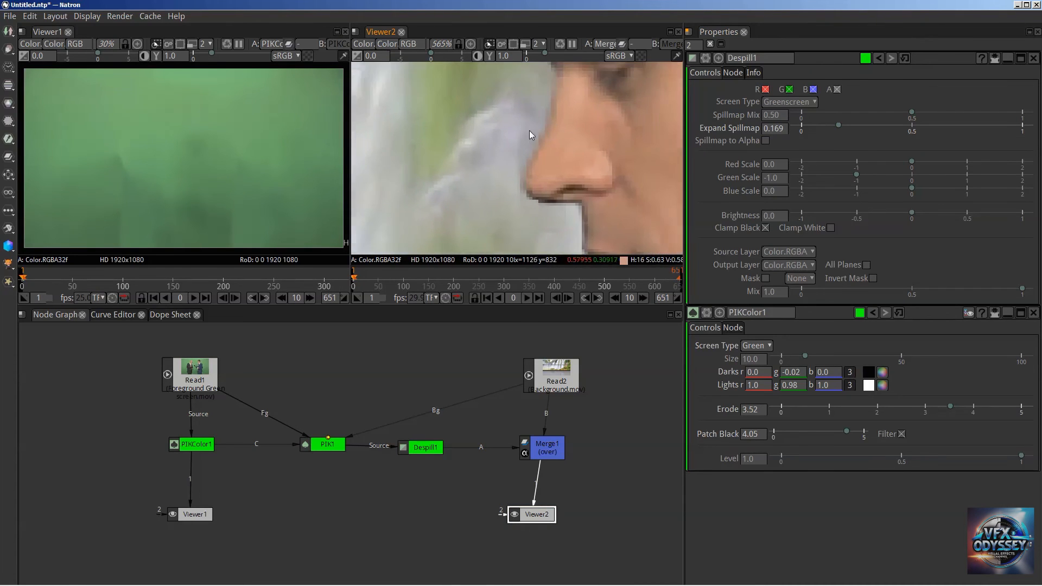
scroll(528, 133, "down", 7)
left_click_drag(467, 142, 743, 118)
left_click_drag(391, 136, 740, 148)
scroll(514, 162, "up", 5)
left_click_drag(521, 160, 691, 99)
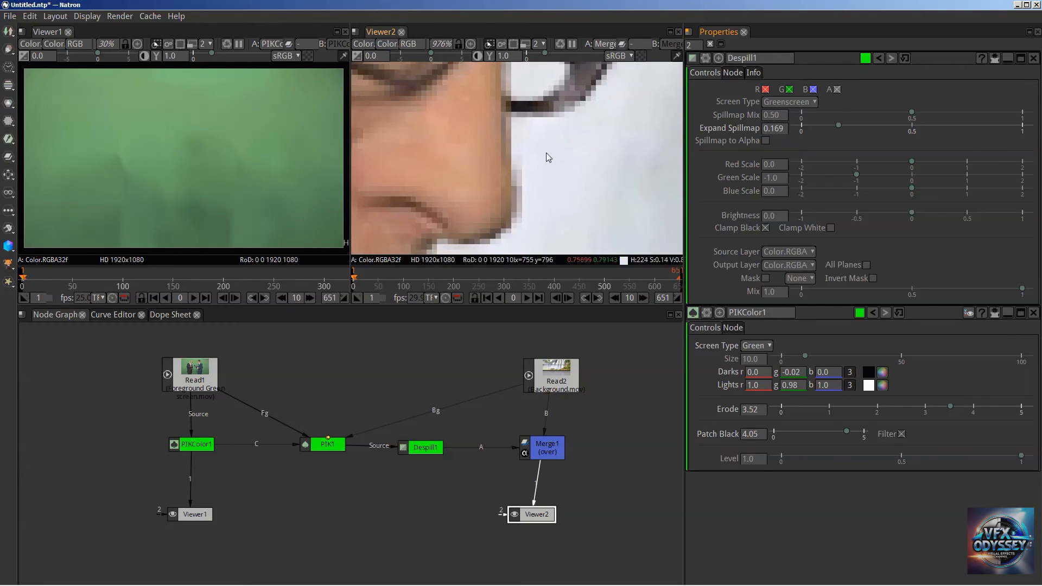
key("f")
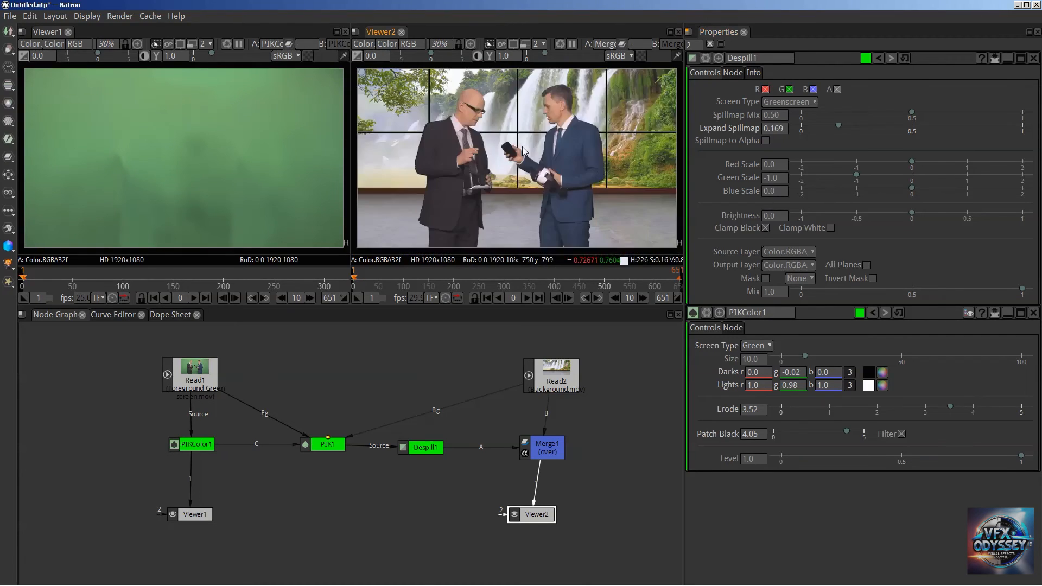
Step: Shift Despill1 and PIK1 slightly toward Merge1 and bring up PIK1's properties
left_click_drag(402, 449, 426, 448)
left_click(307, 452)
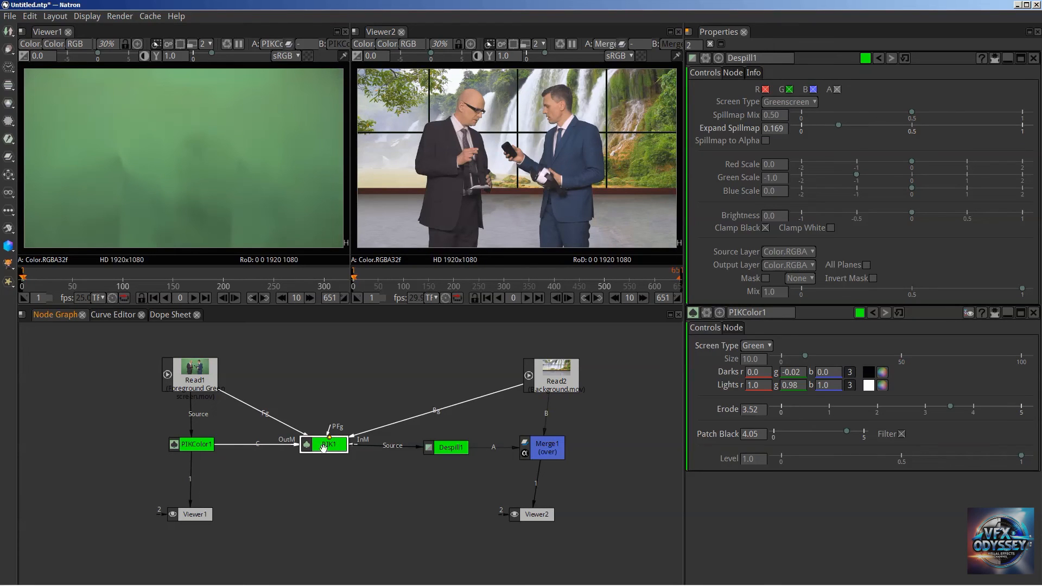
double_click(327, 448)
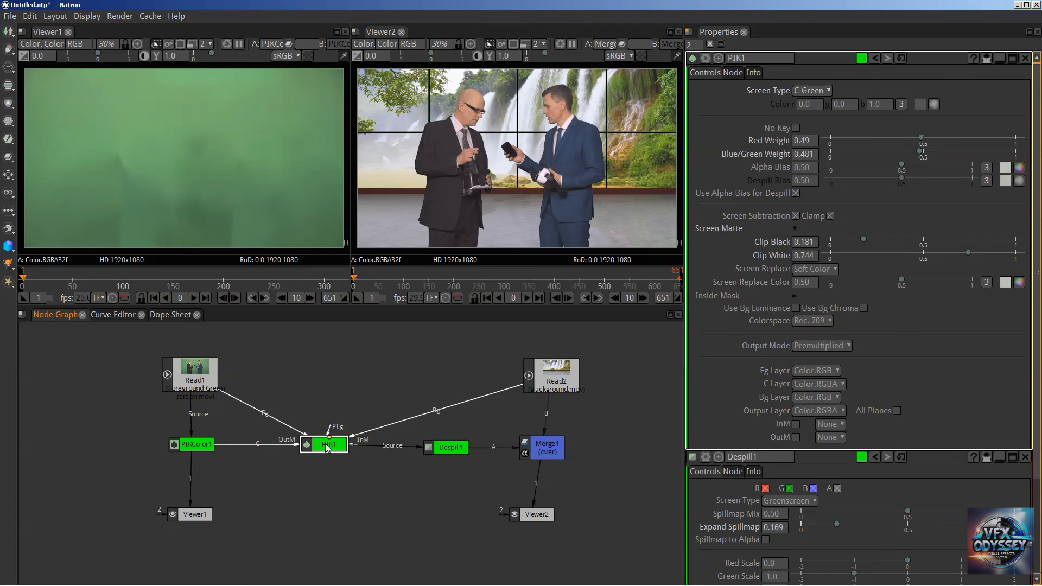
left_click_drag(326, 446, 329, 446)
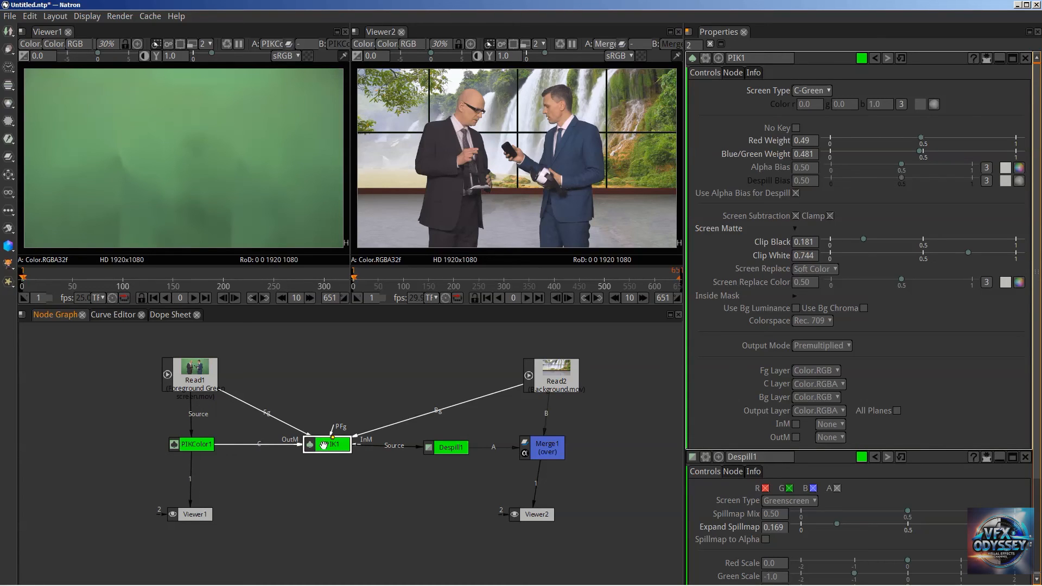
Step: Bring up PIKColor1's properties above PIK1's and collapse PIK1's Screen Matte group
double_click(193, 445)
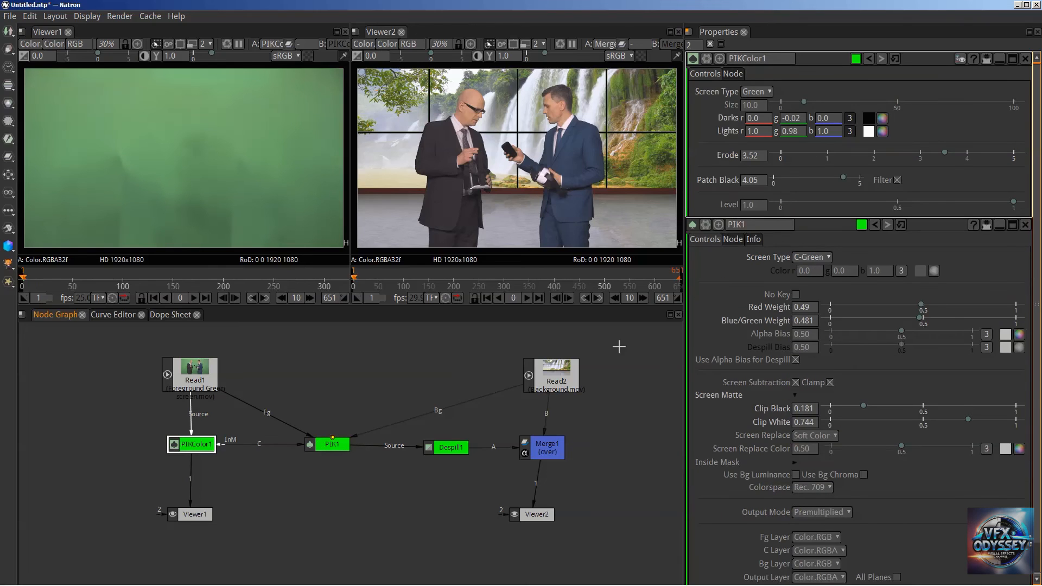
scroll(780, 395, "down", 1)
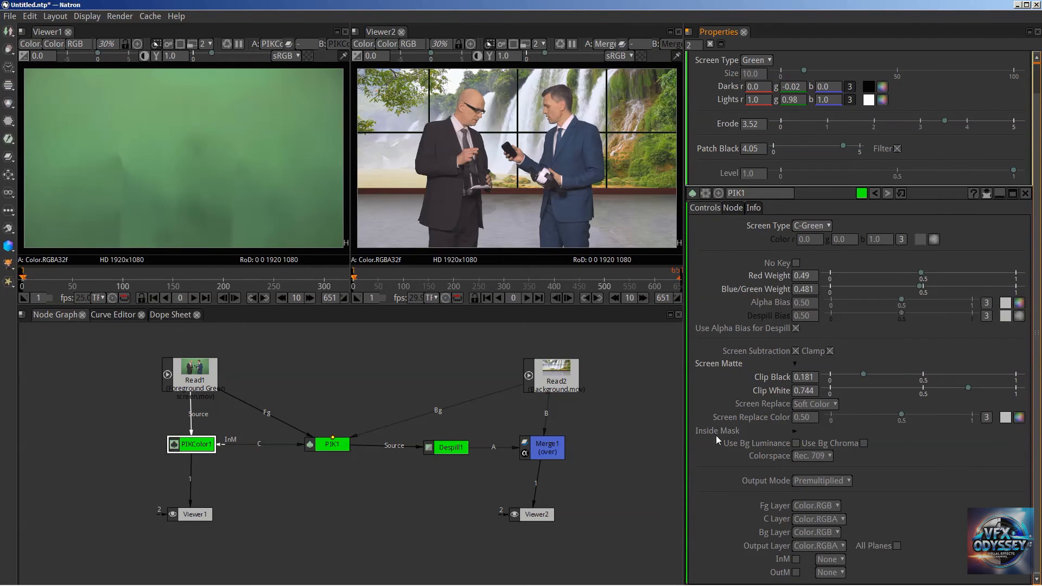
left_click(796, 363)
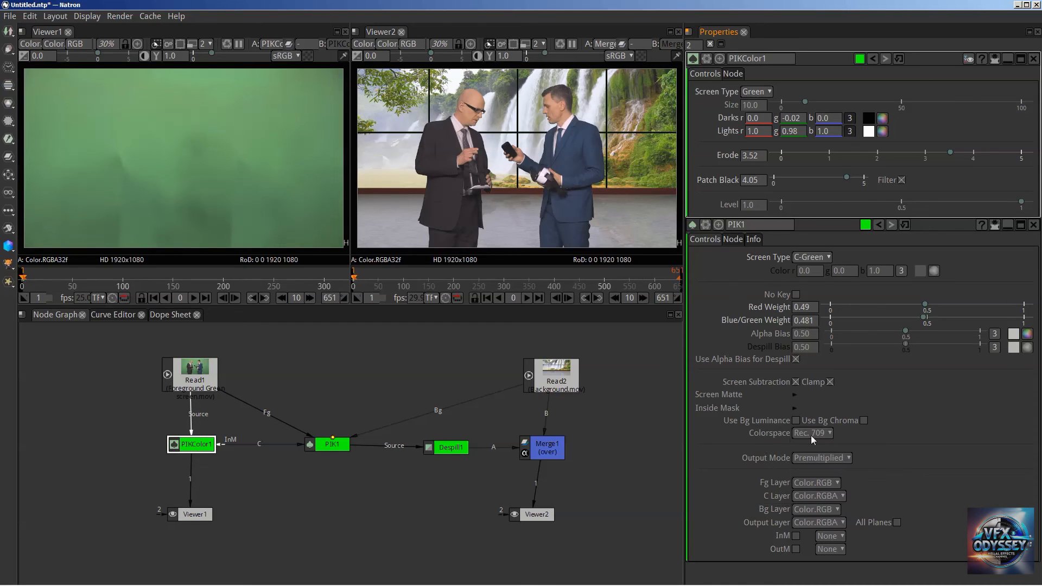
Step: Examine the keyed hair edge at the back and top of the blue-suited man's head up close in Viewer2
left_click_drag(589, 118, 488, 174)
scroll(574, 106, "up", 6)
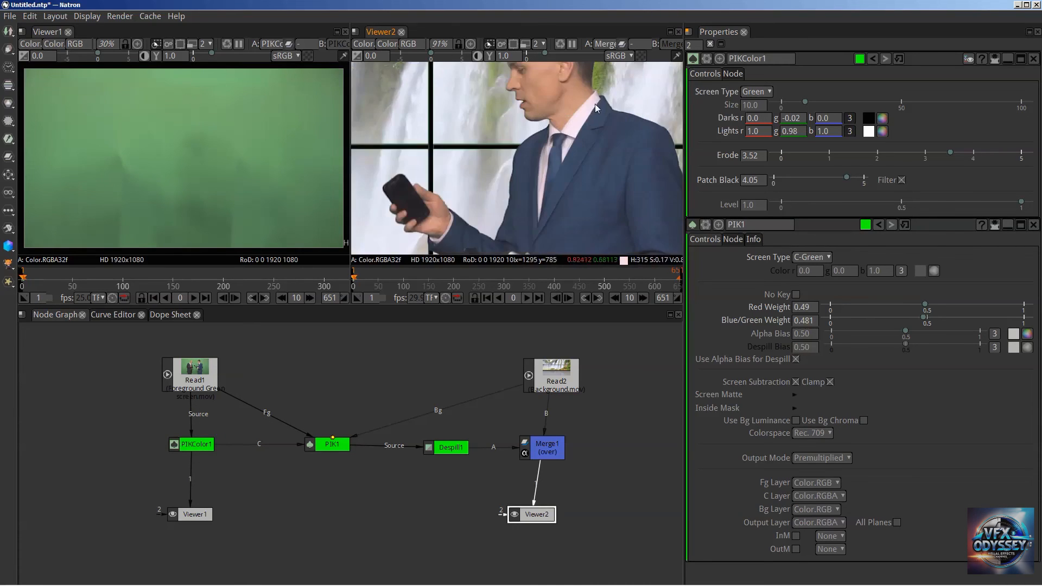
left_click_drag(573, 107, 464, 168)
scroll(467, 171, "up", 12)
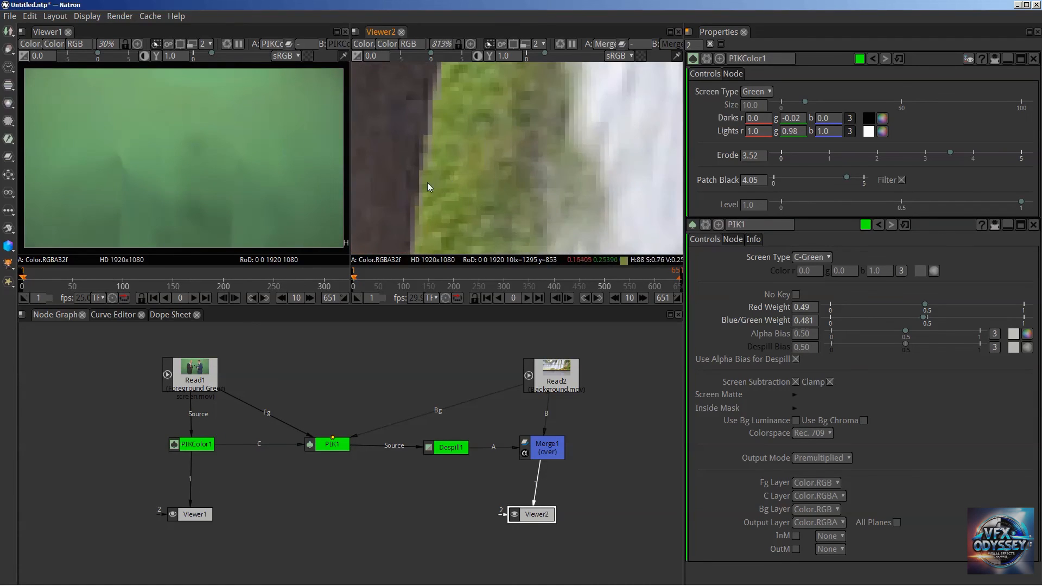
scroll(522, 175, "up", 2)
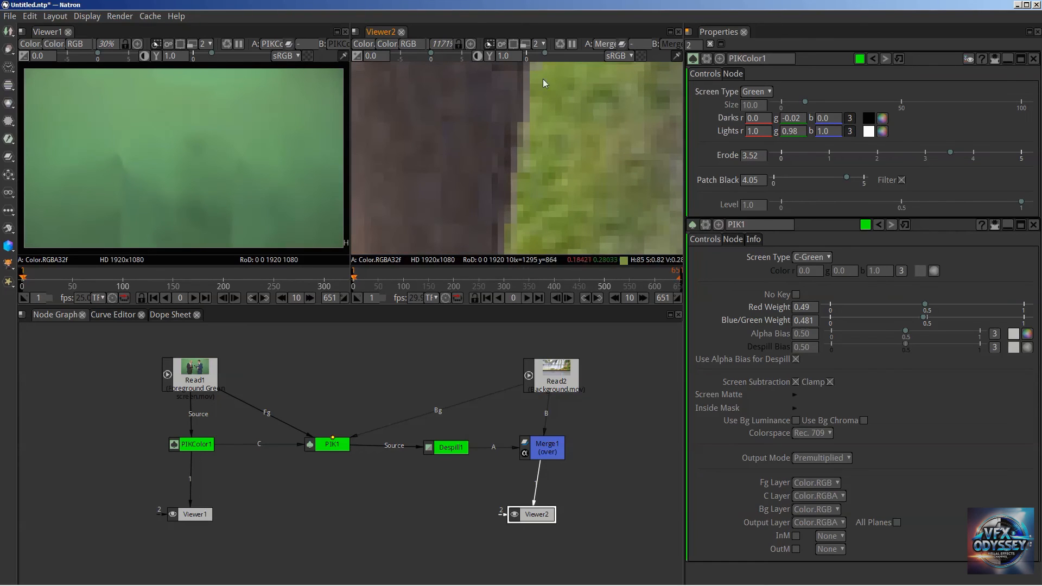
scroll(522, 155, "down", 4)
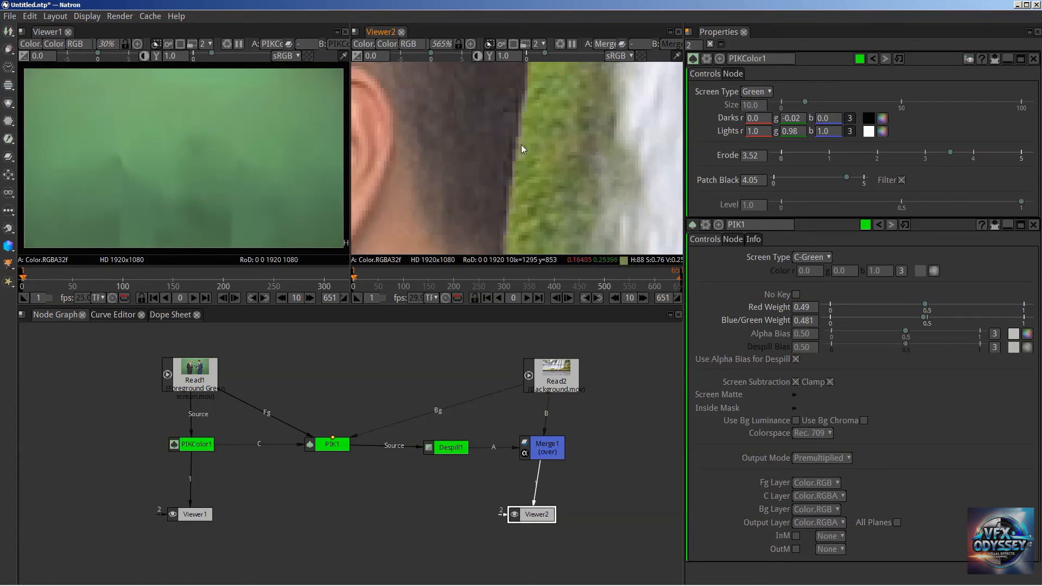
scroll(517, 185, "up", 4)
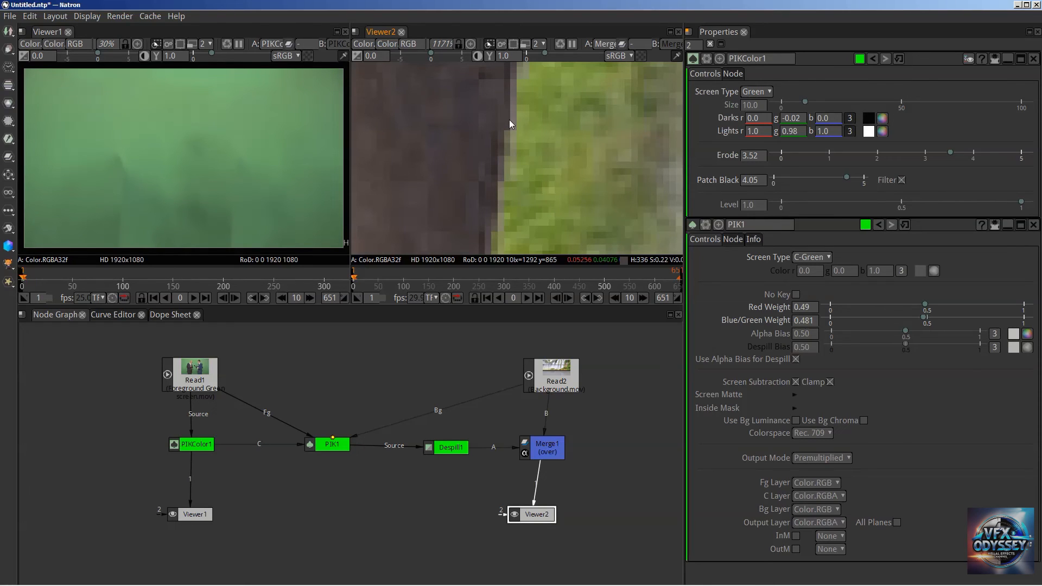
scroll(510, 122, "down", 6)
scroll(494, 144, "up", 6)
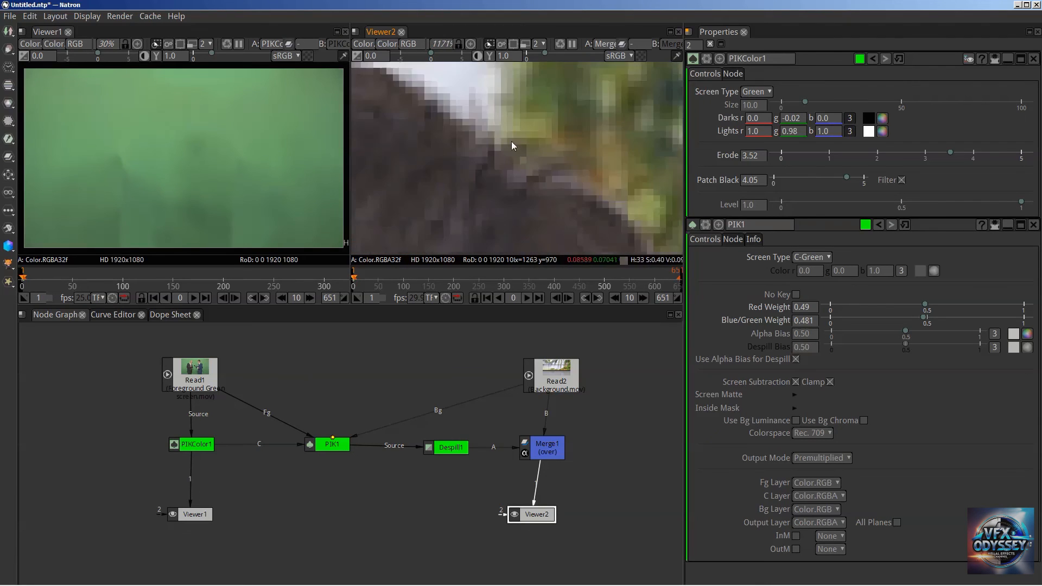
scroll(510, 144, "down", 4)
scroll(509, 150, "up", 2)
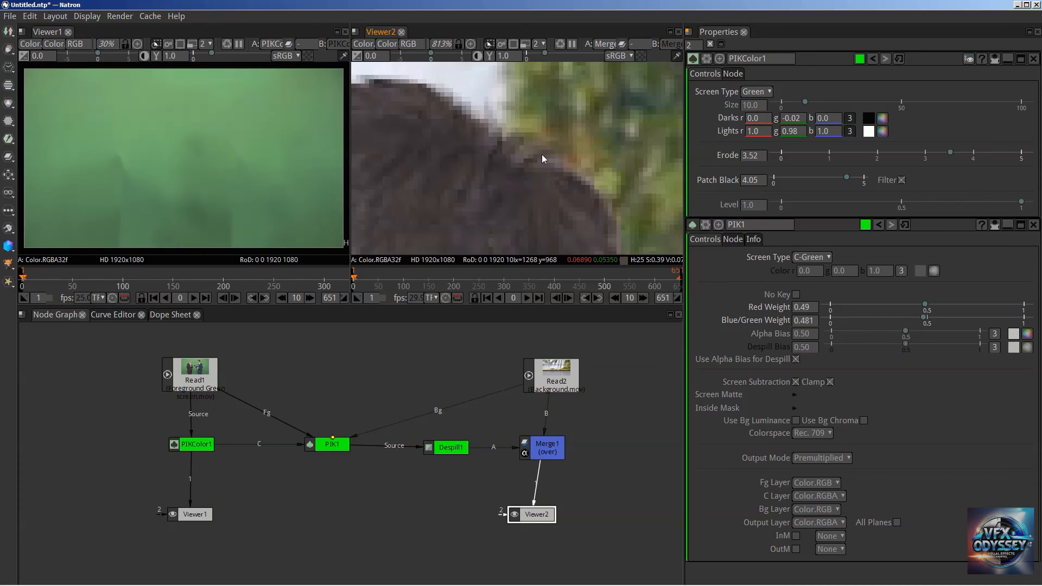
scroll(507, 149, "down", 5)
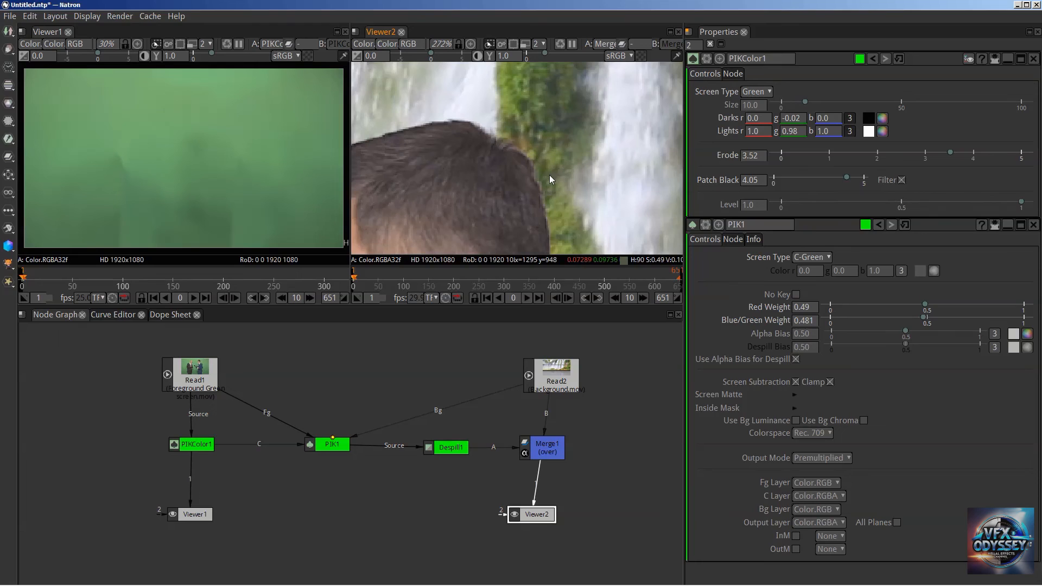
Step: Toggle PIK1's Use Bg Chroma to compare the hair edge behind the blue-suited man's ear, leaving it enabled
left_click_drag(565, 203, 523, 93)
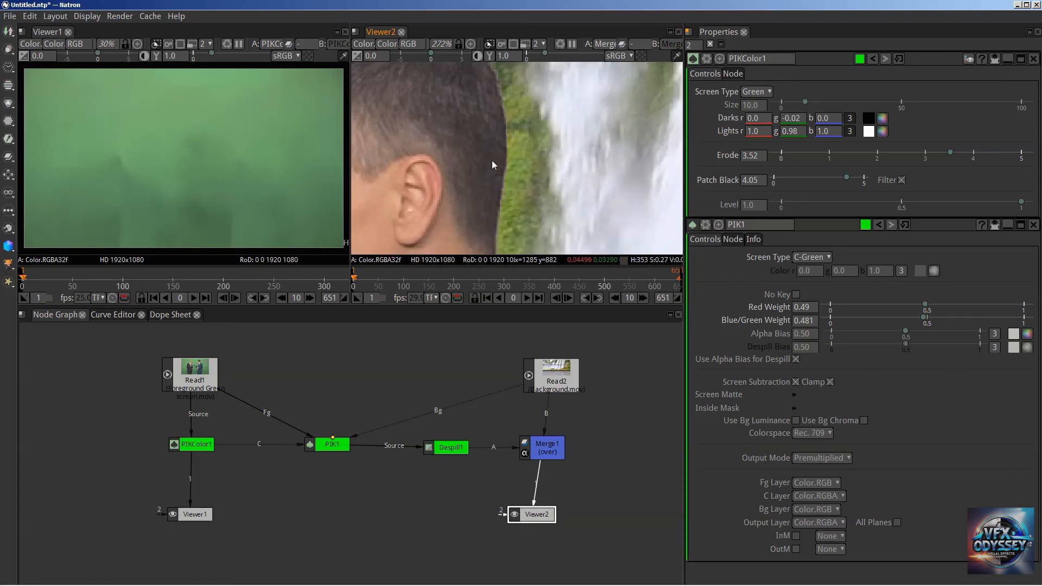
scroll(510, 163, "up", 5)
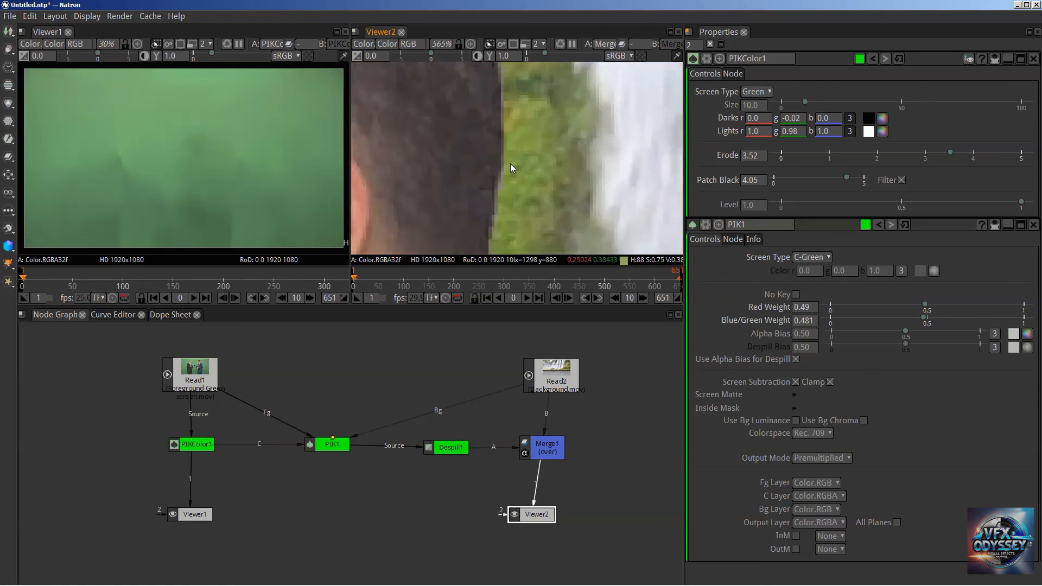
left_click_drag(530, 187, 533, 90)
scroll(507, 164, "up", 3)
left_click_drag(507, 164, 537, 202)
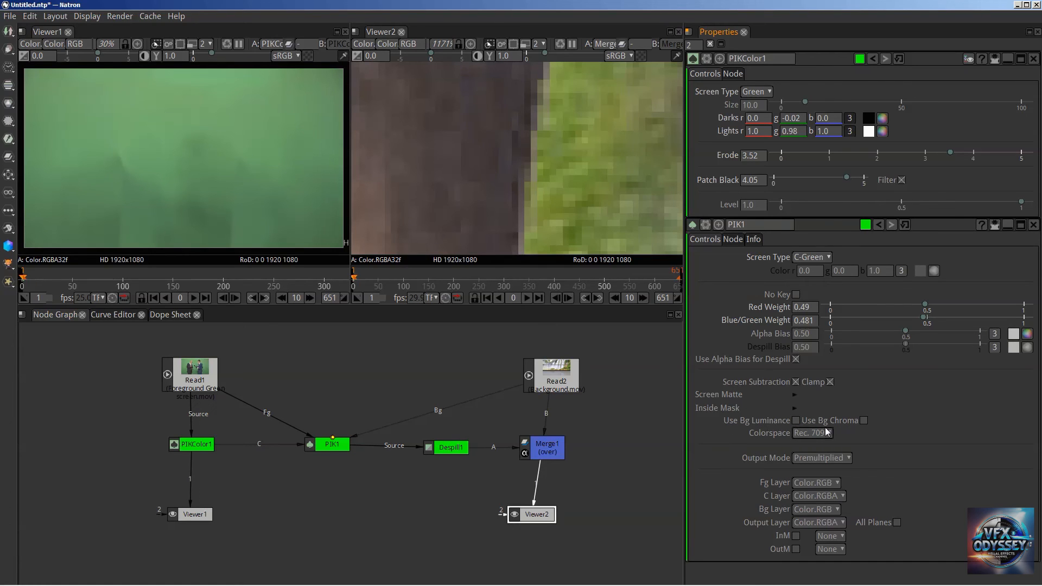
mouse_move(857, 421)
left_click(864, 421)
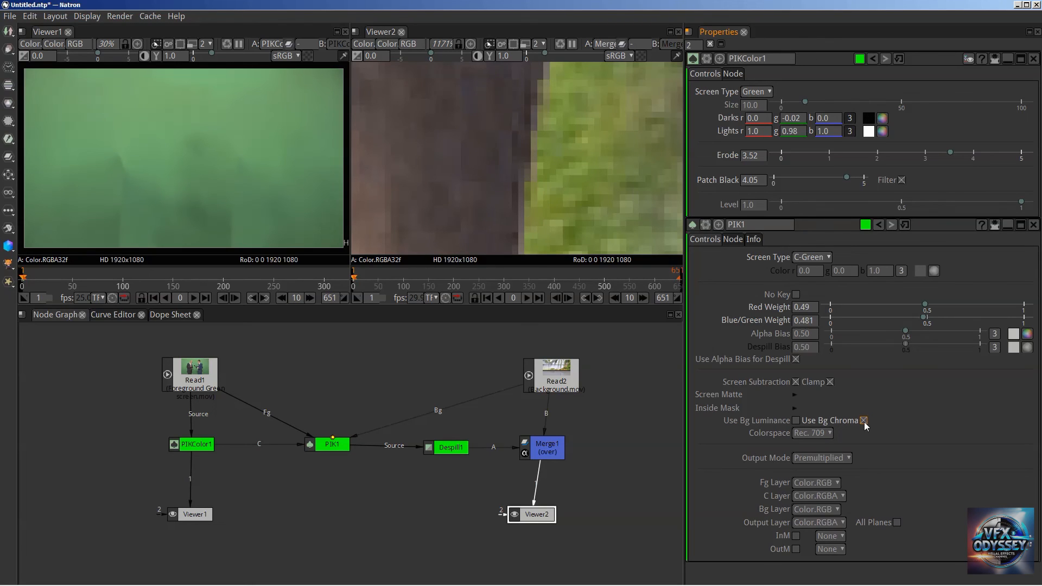
left_click(864, 422)
left_click(864, 422)
left_click(864, 422)
left_click(864, 422)
left_click(864, 422)
left_click(865, 422)
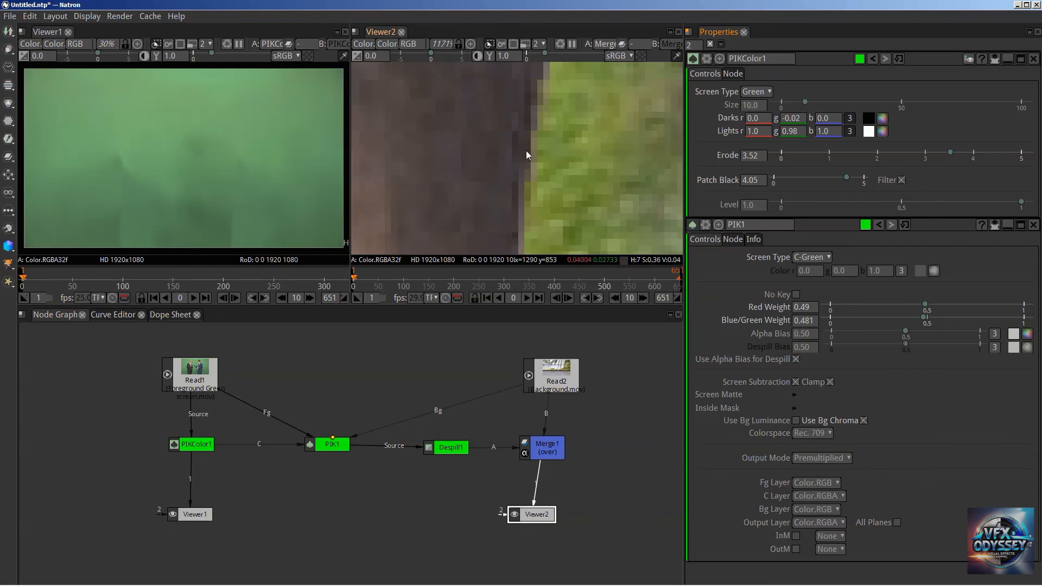
Step: Examine the blue-suited man's forehead, hair and ear edges in Viewer2
key("f")
scroll(544, 159, "up", 10)
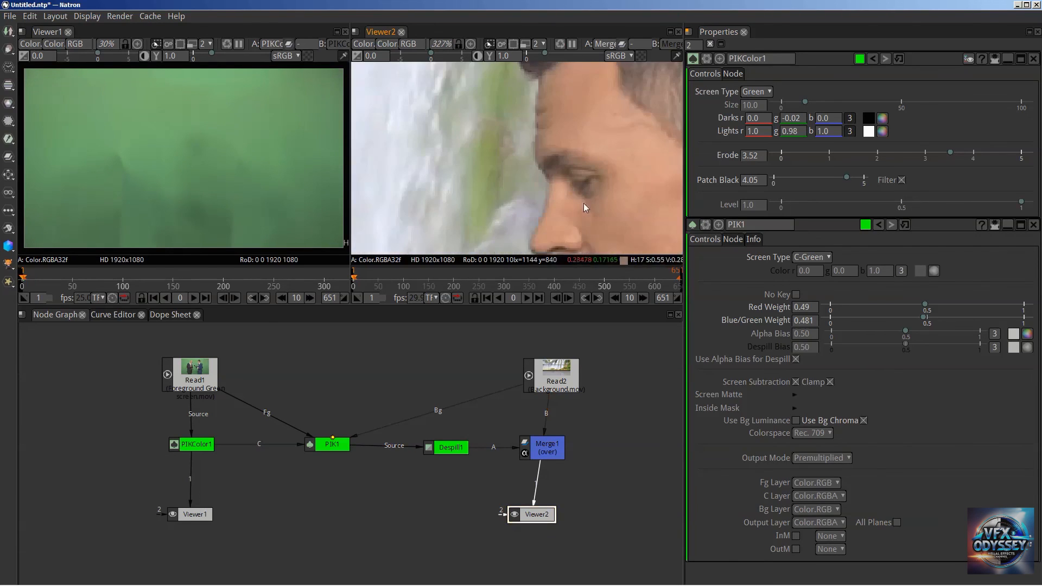
scroll(512, 206, "up", 5)
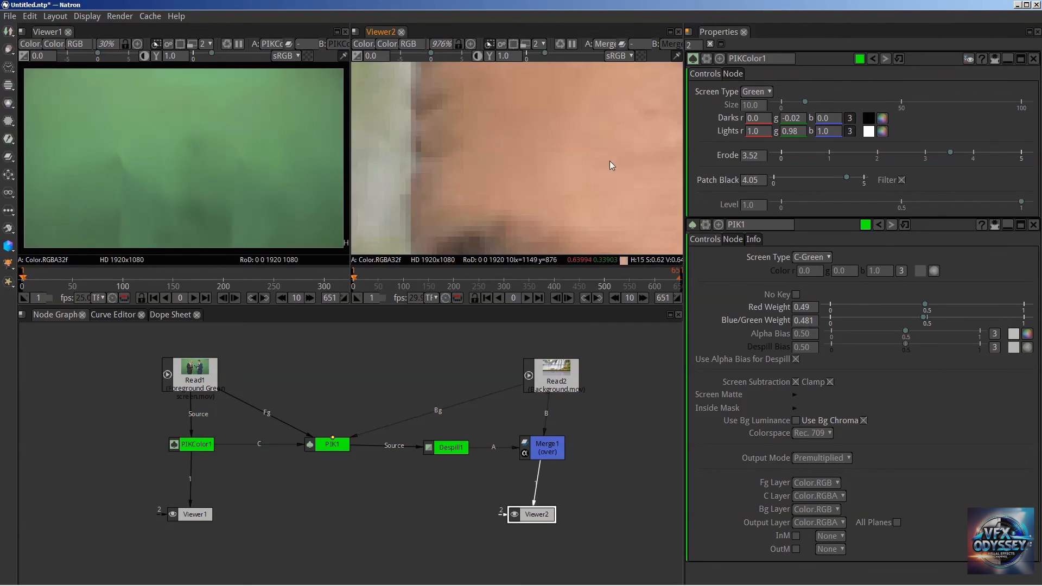
left_click_drag(610, 161, 428, 124)
left_click_drag(656, 142, 380, 130)
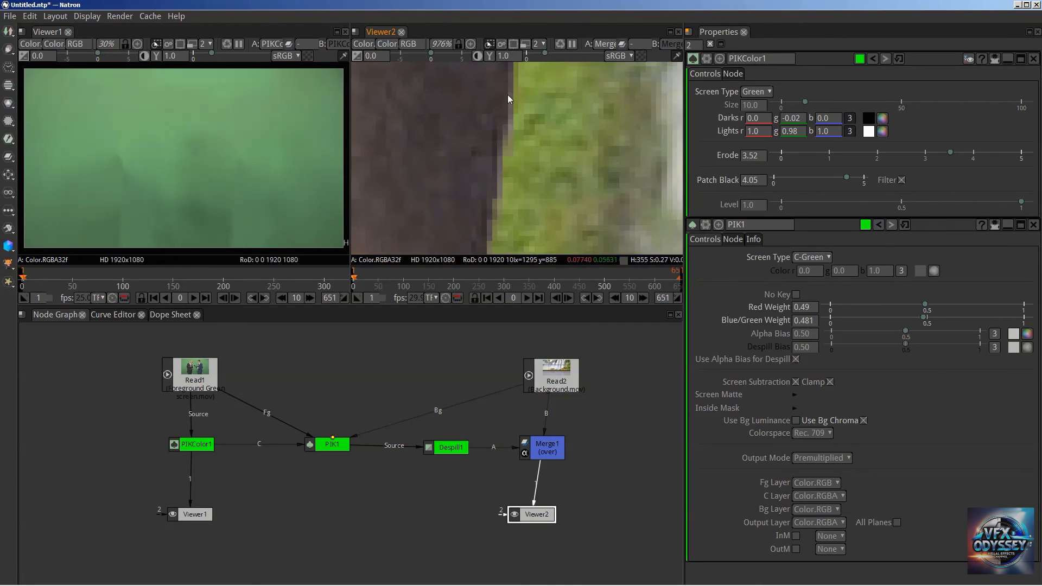
scroll(474, 179, "down", 7)
left_click_drag(437, 176, 529, 144)
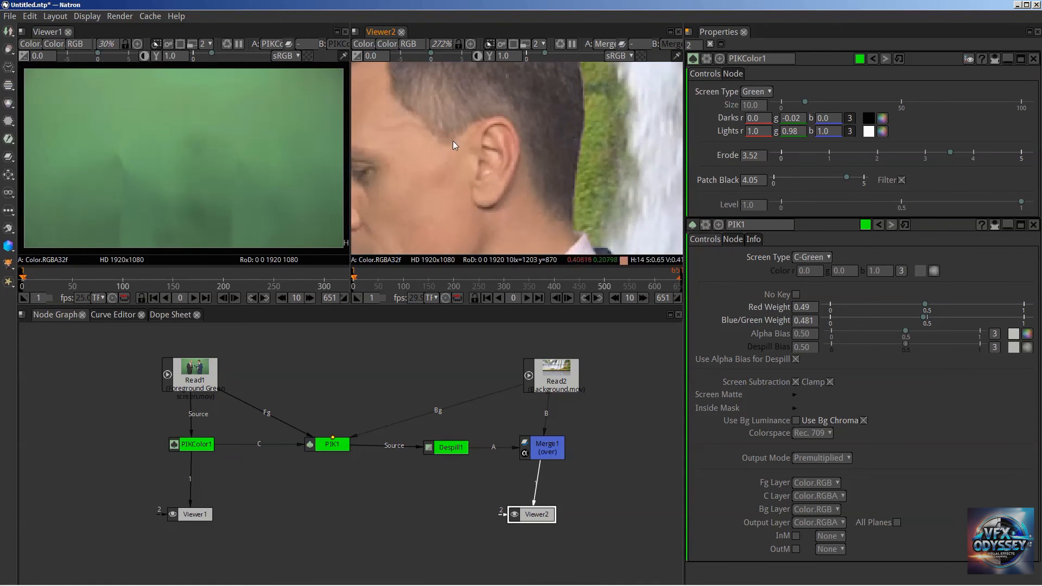
scroll(453, 141, "down", 6)
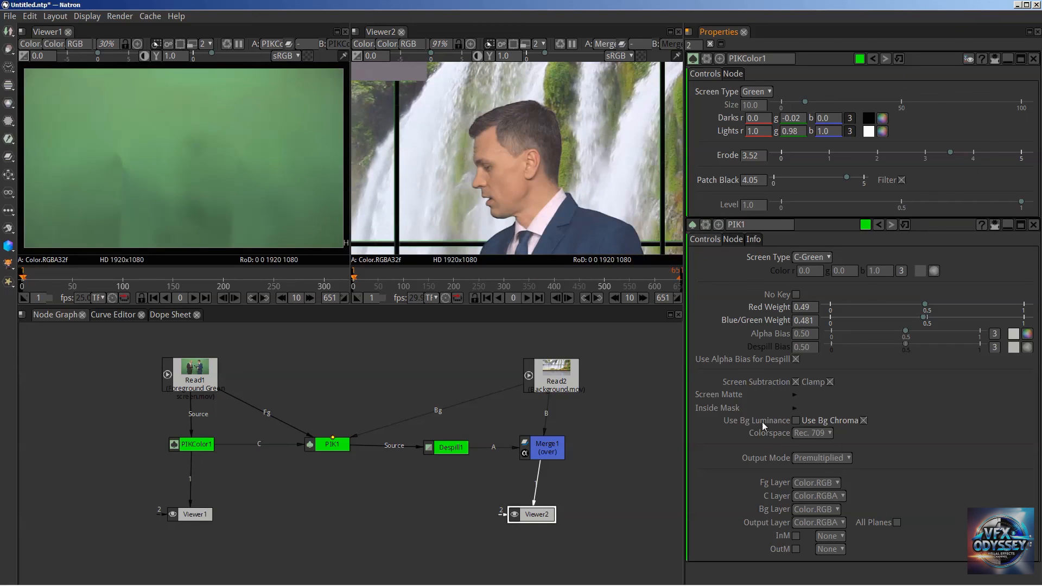
Step: Enable Use Bg Luminance on PIK1 while viewing the blue-suited man's head in Viewer2
scroll(513, 158, "up", 6)
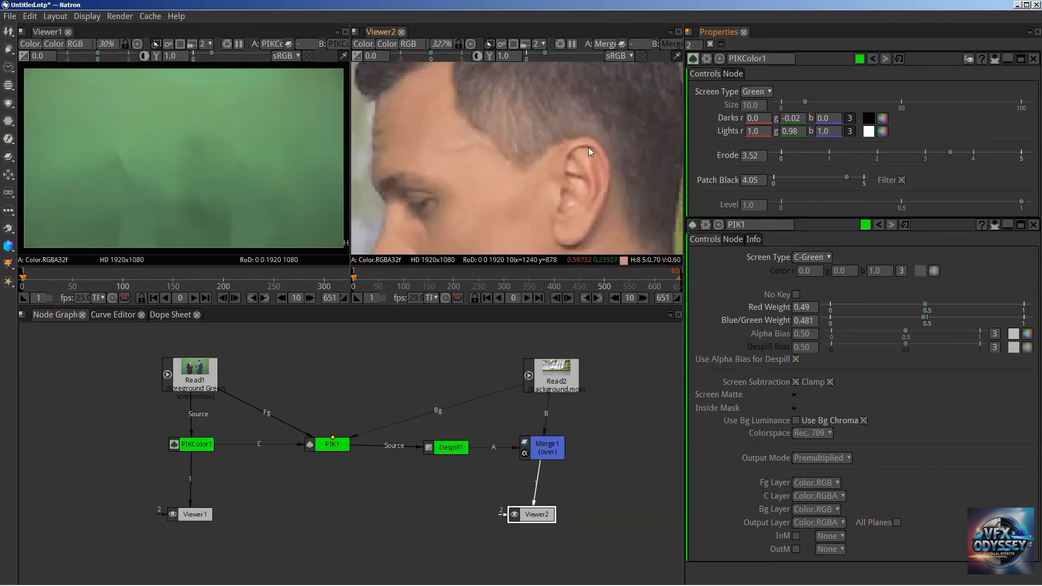
left_click(796, 420)
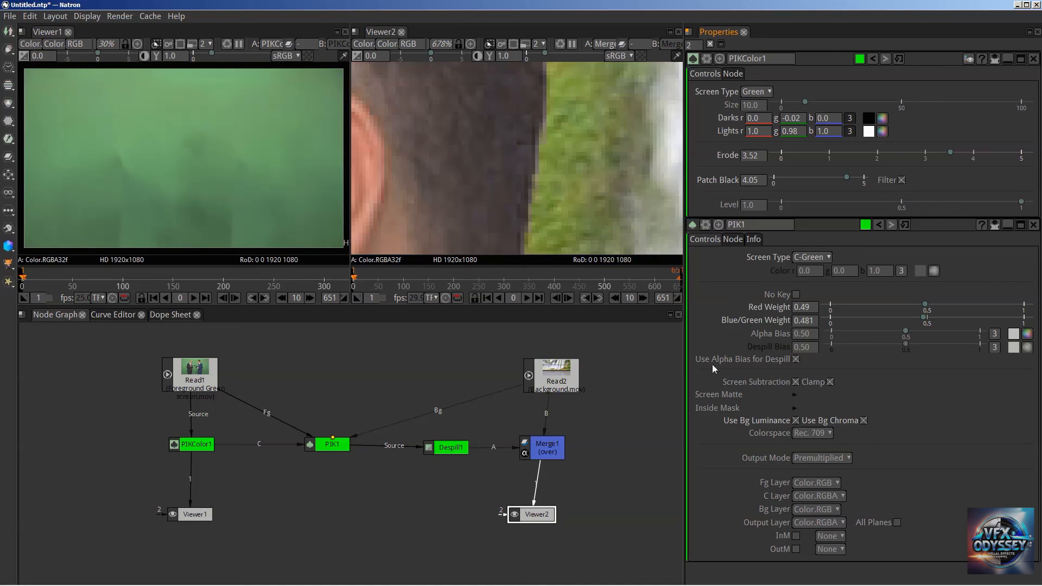
scroll(522, 171, "down", 6)
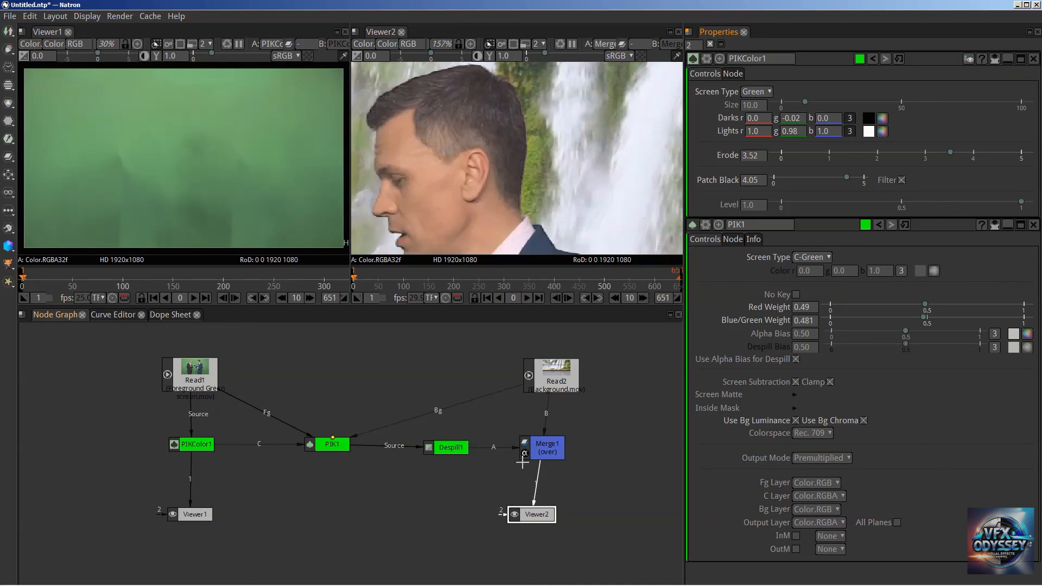
Step: Nudge PIK1 slightly toward Despill1, then review both men against the background in Viewer2 and fit the whole frame
left_click_drag(332, 450, 341, 450)
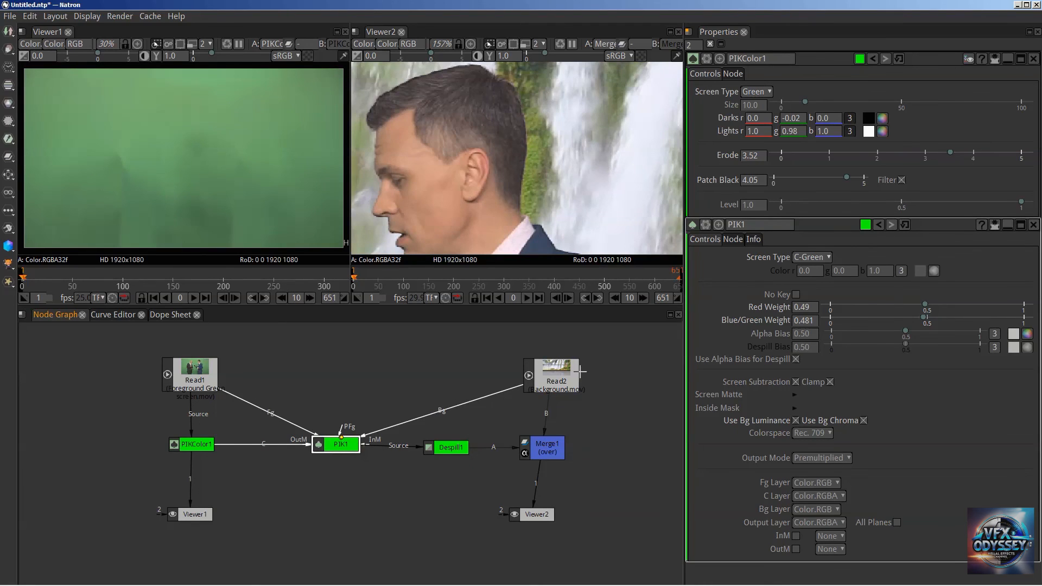
scroll(520, 147, "down", 2)
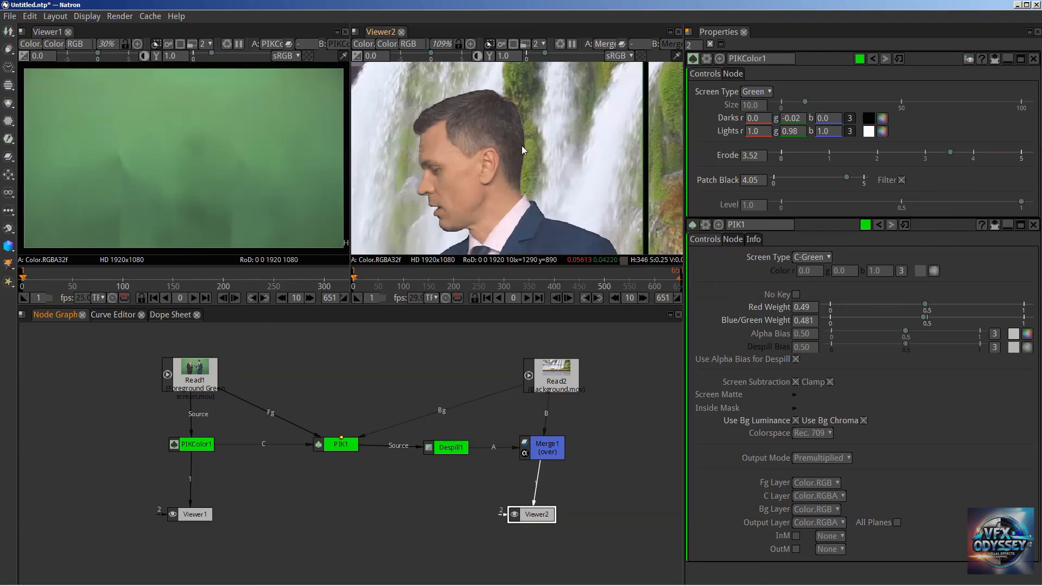
key("f")
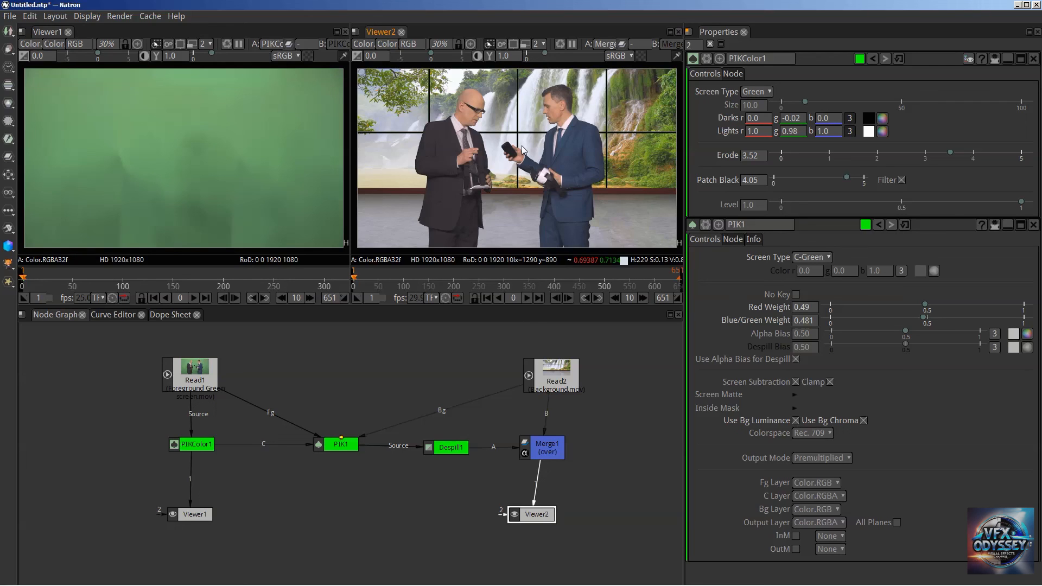
left_click(337, 454)
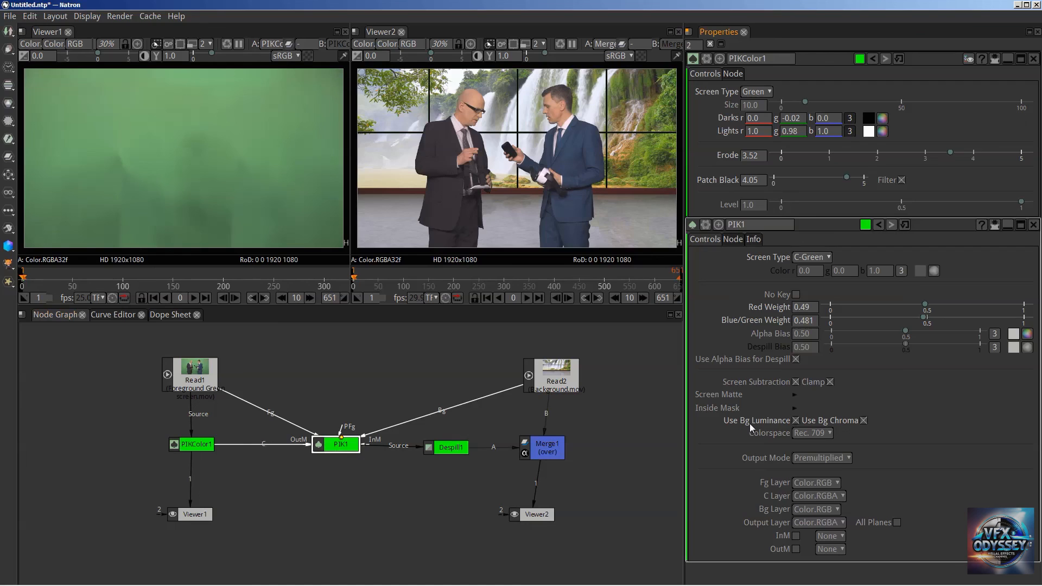
mouse_move(750, 424)
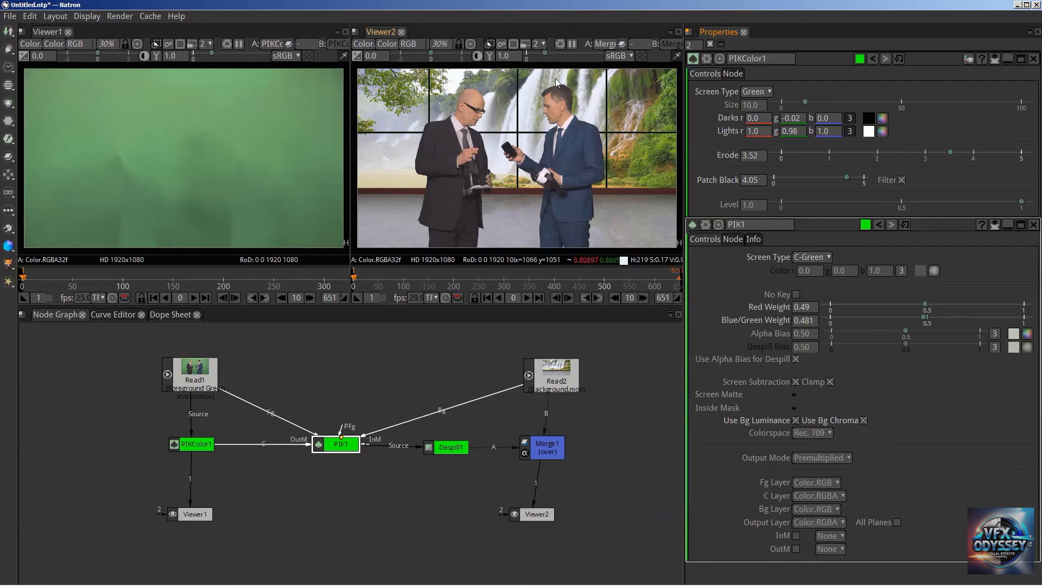
scroll(595, 138, "up", 3)
left_click_drag(593, 163, 605, 171)
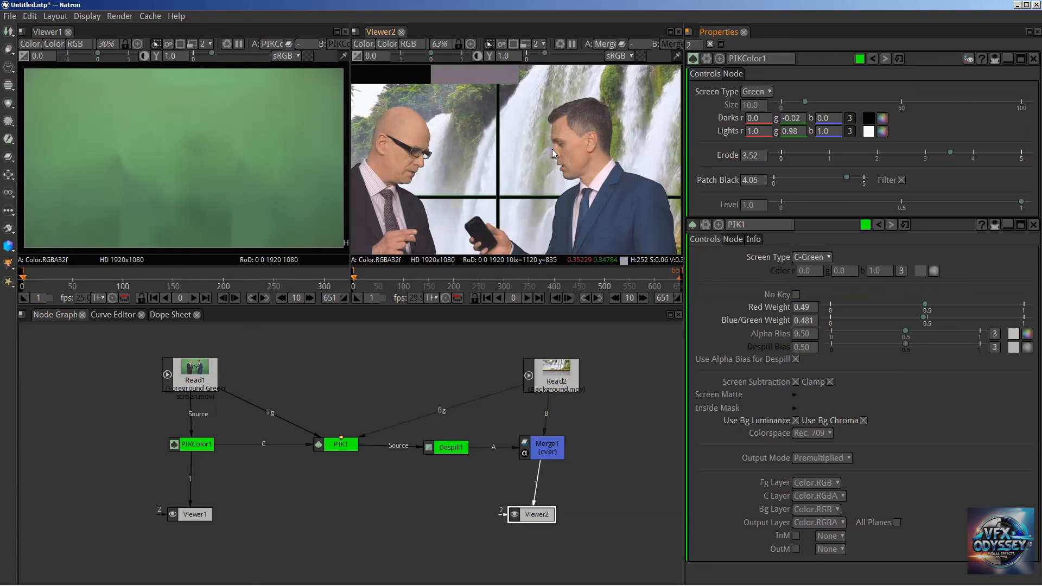
key("f")
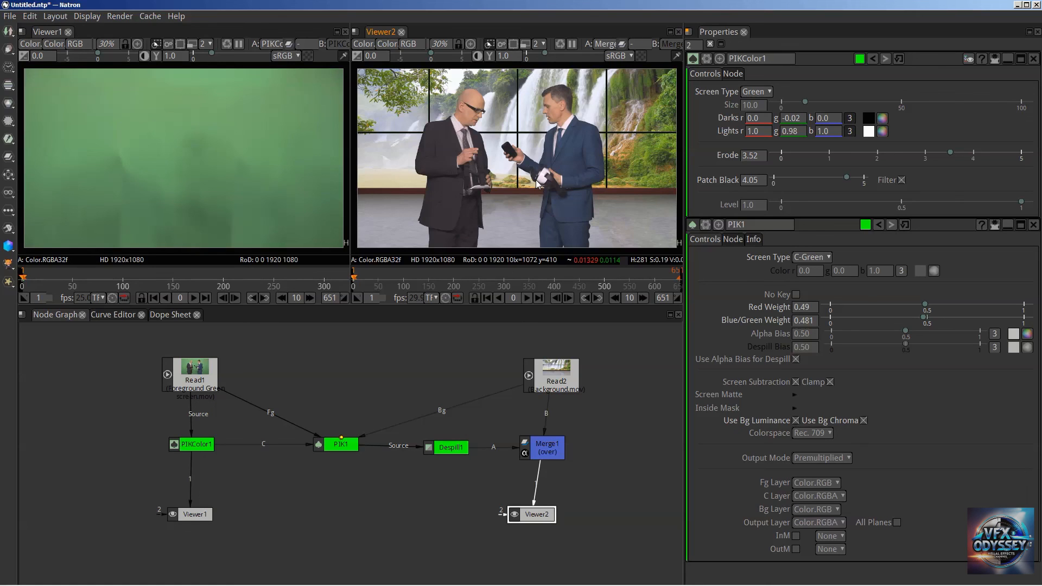
Step: Spread out the node graph to widen the gap between Despill1 and Merge1
left_click_drag(302, 360, 218, 357)
left_click_drag(472, 367, 565, 360)
left_click_drag(470, 438, 560, 438)
left_click_drag(454, 514, 549, 512)
Step: Insert a ColorCorrect node after Despill1 and line it up between Despill1 and Merge1
left_click(376, 449)
key("Tab")
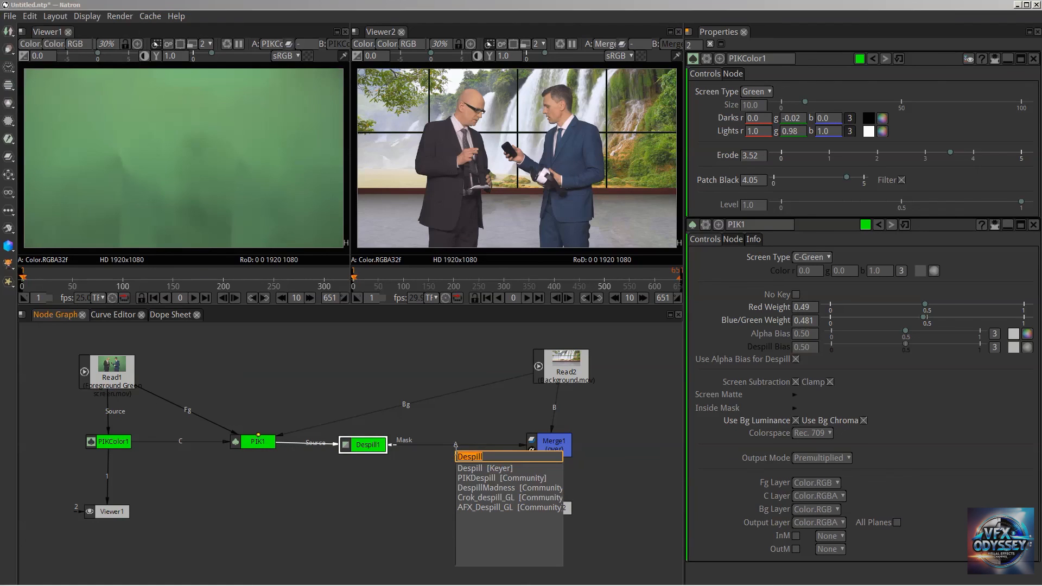
type("colorc")
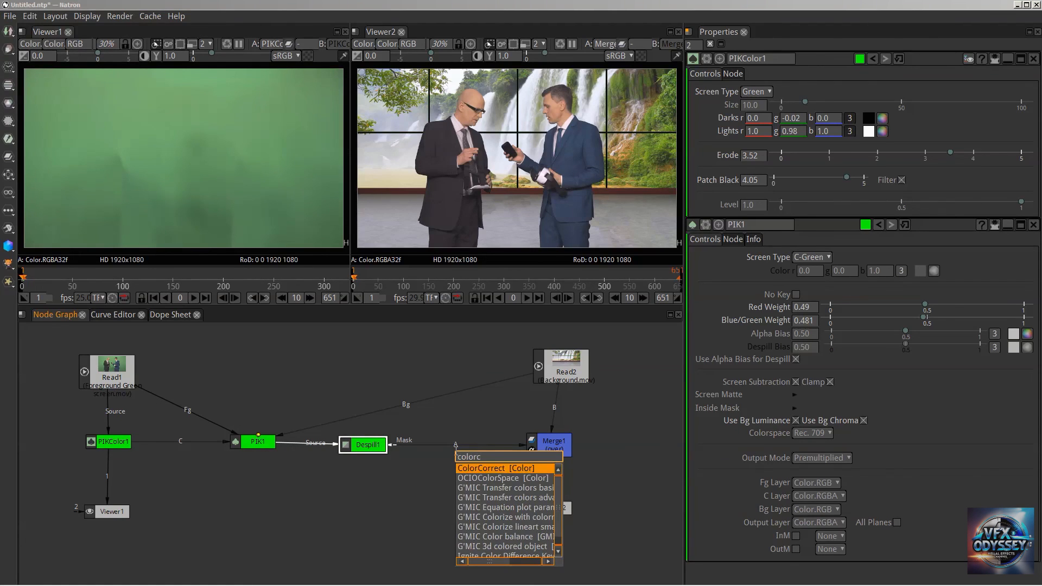
key("Return")
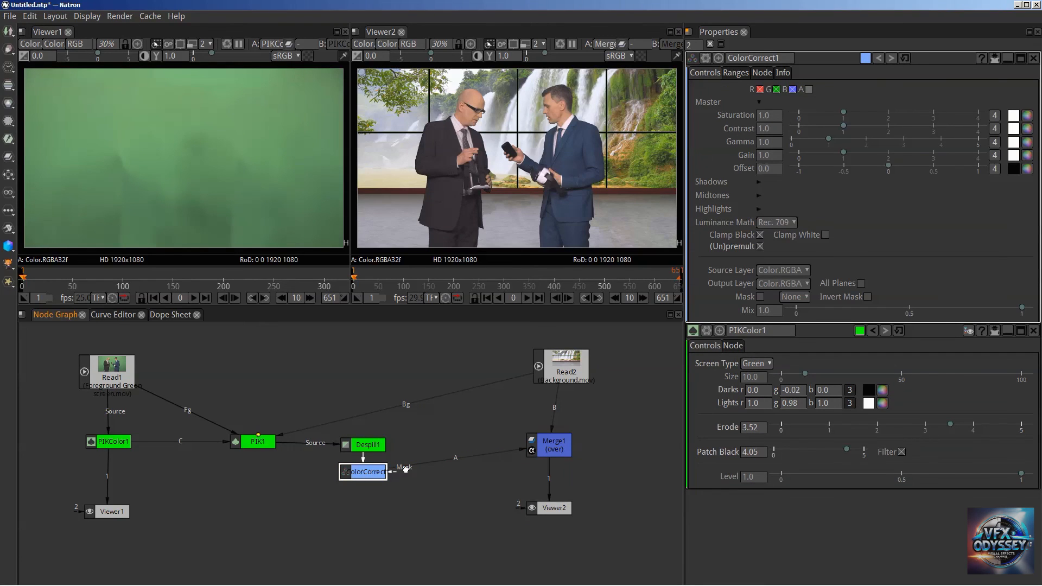
left_click_drag(406, 468, 469, 443)
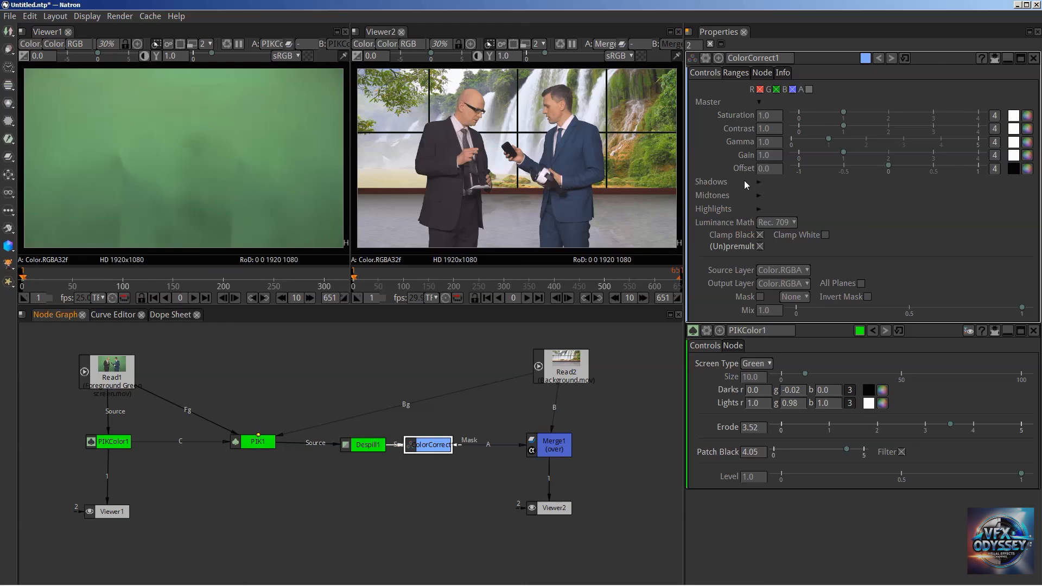
Step: Set ColorCorrect1's Master Contrast to 1.1 and its Gain first to 1.1, then to 1.2
left_click(698, 175)
left_click(769, 155)
left_click(562, 125)
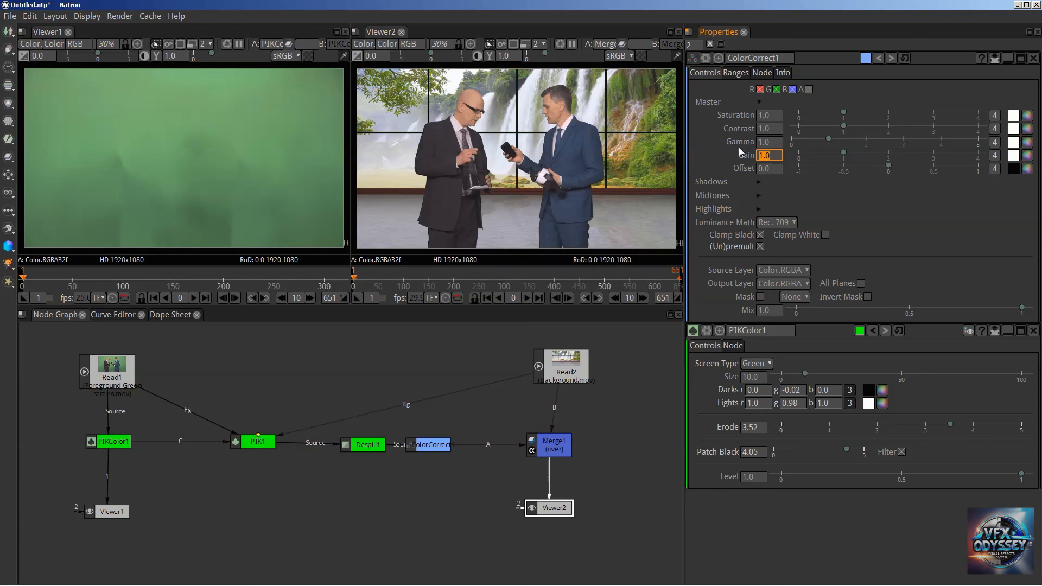
type("1.1")
key("Return")
left_click_drag(776, 127, 747, 127)
type("1.1")
key("Return")
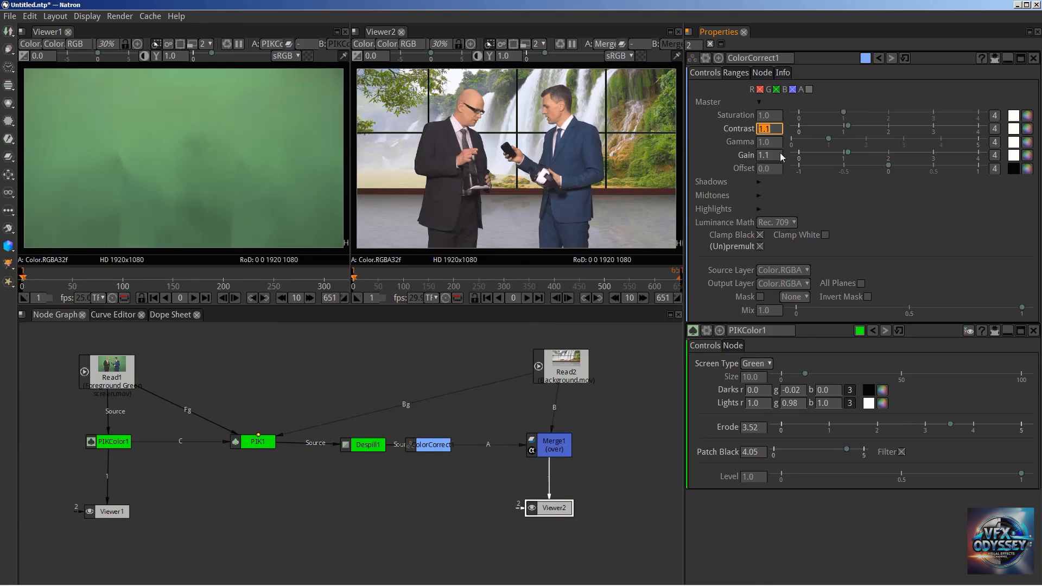
type("1.2")
key("Return")
Step: Compare the composite with ColorCorrect1 disabled and enabled, then look over its Shadows settings
left_click(431, 445)
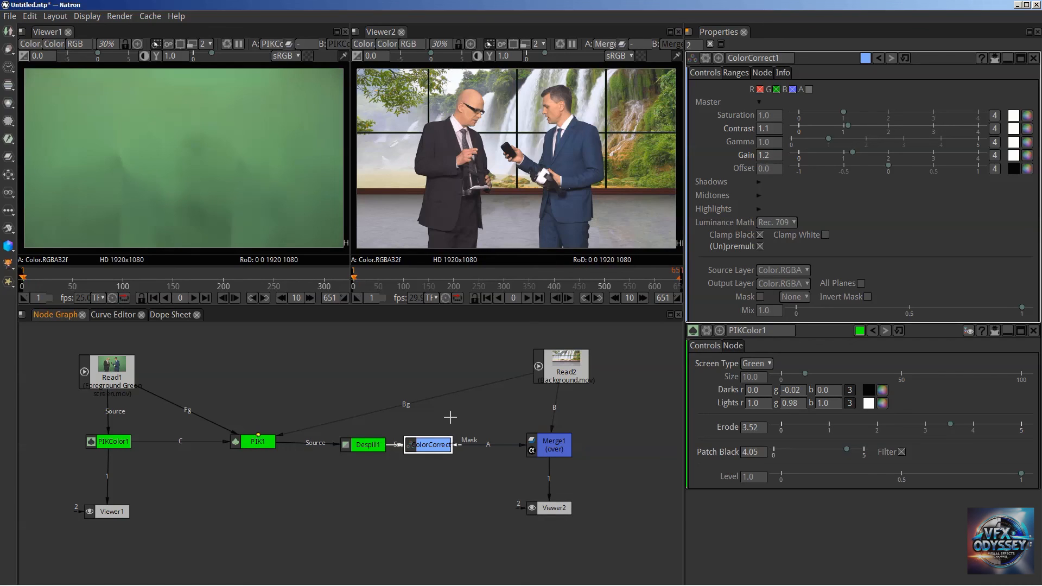
key("d")
key("d")
key("d")
key("d")
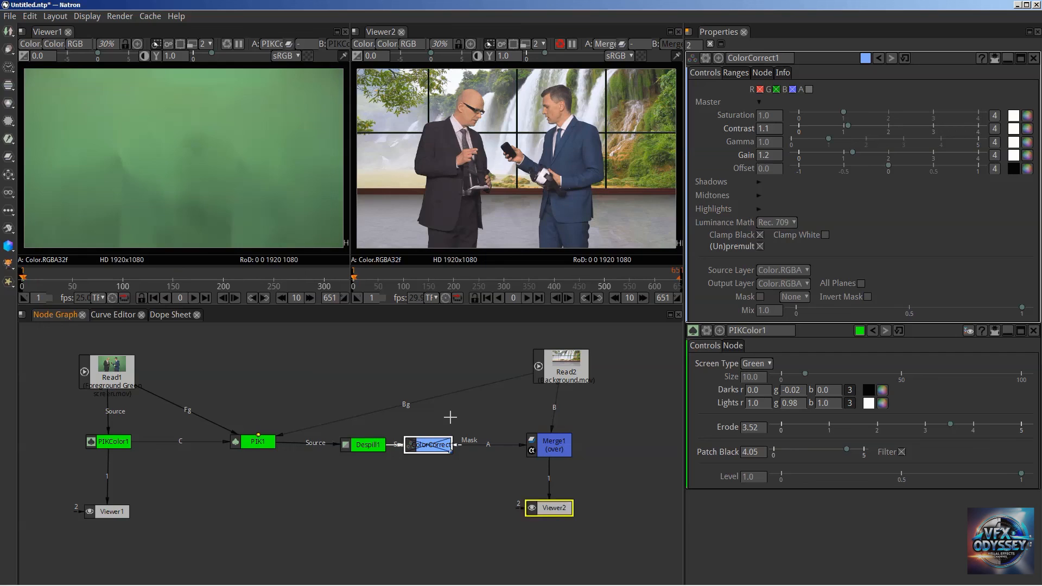
key("d")
key("d")
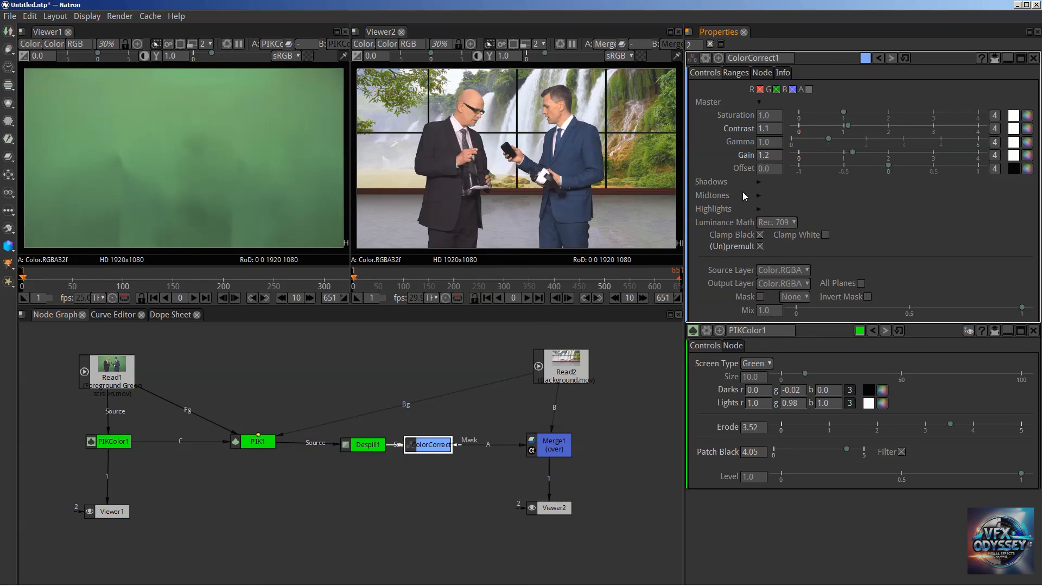
left_click(758, 182)
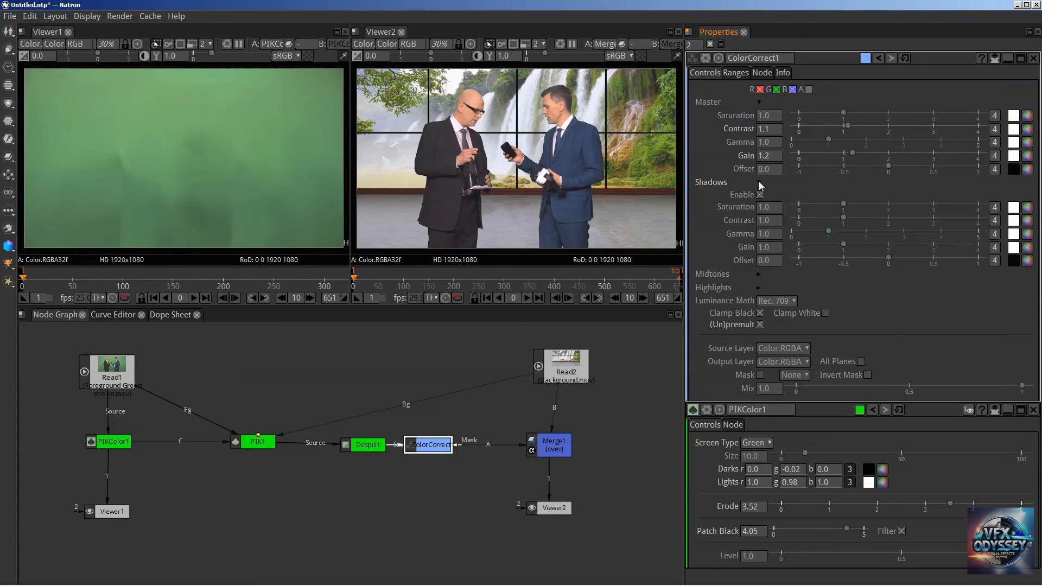
left_click(760, 184)
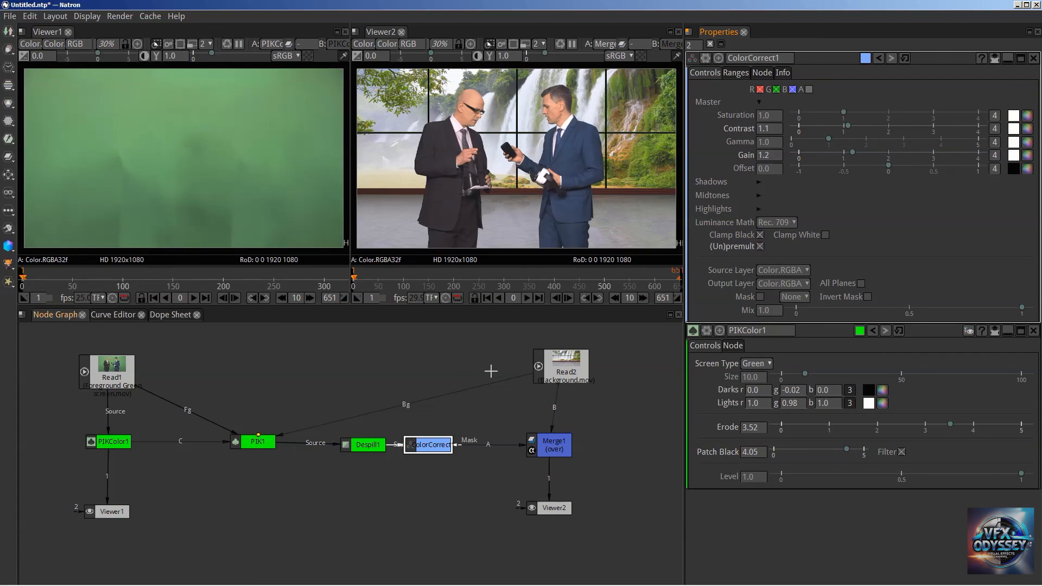